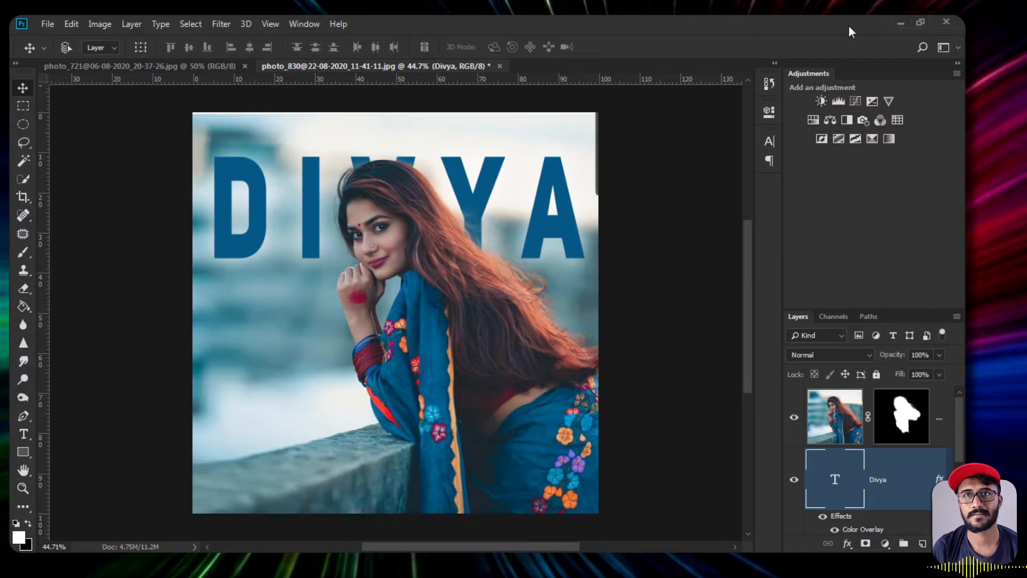
Switch the masked portrait copy and the text layer off and on to examine how the layers build the effect.
{"action": "scroll", "coordinate": [946, 431], "scroll_direction": "down", "scroll_amount": 3}
{"action": "scroll", "coordinate": [813, 494], "scroll_direction": "up", "scroll_amount": 3}
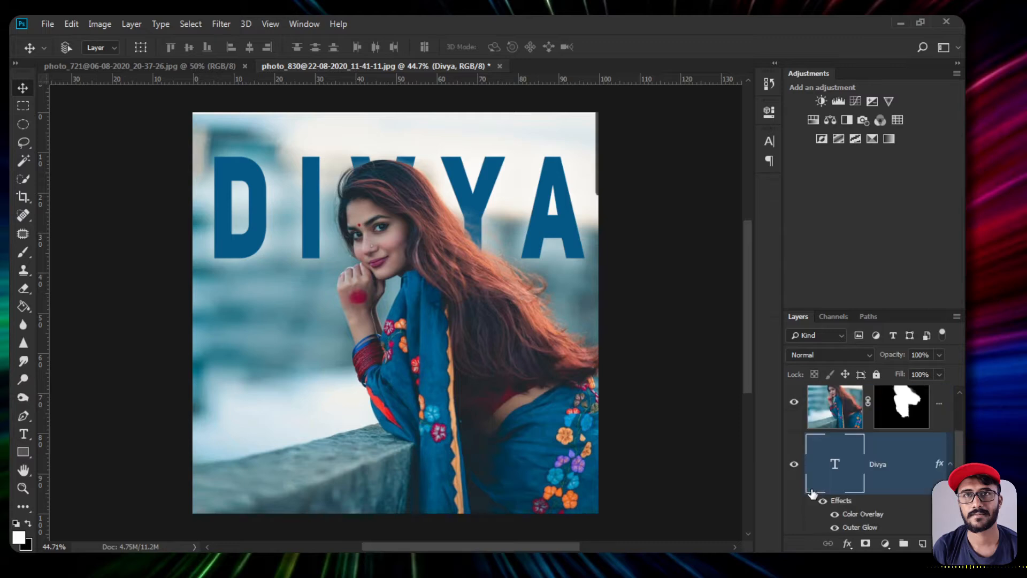
{"action": "scroll", "coordinate": [796, 498], "scroll_direction": "up", "scroll_amount": 2}
{"action": "left_click", "coordinate": [797, 420]}
{"action": "scroll", "coordinate": [798, 424], "scroll_direction": "down", "scroll_amount": 2}
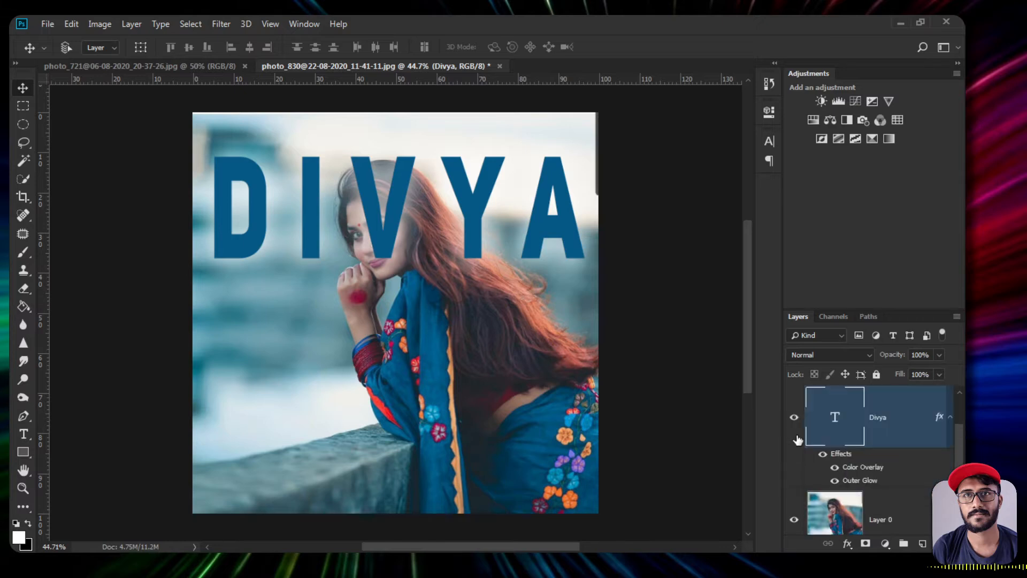
{"action": "left_click", "coordinate": [796, 418]}
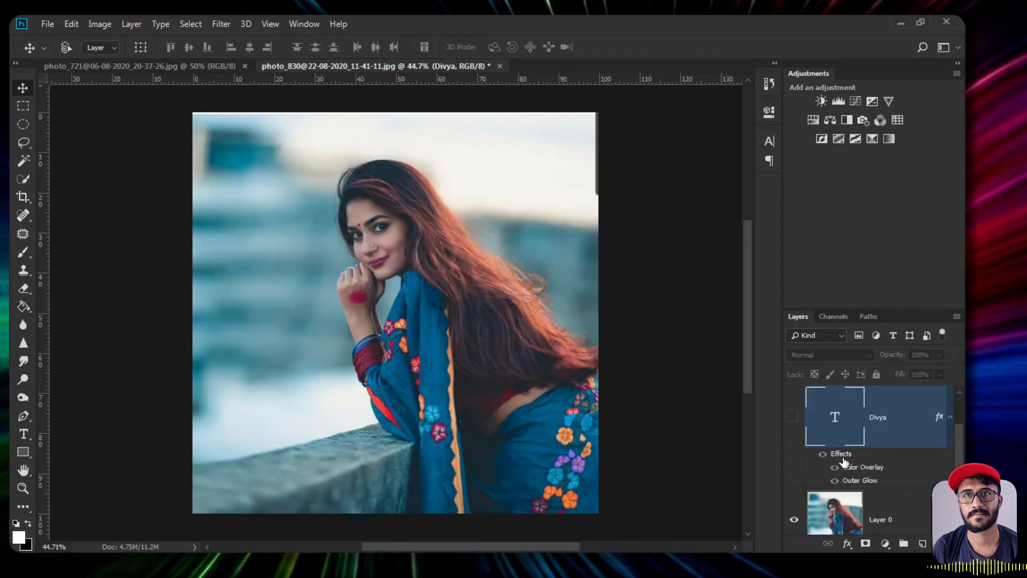
{"action": "scroll", "coordinate": [843, 463], "scroll_direction": "up", "scroll_amount": 2}
{"action": "left_click", "coordinate": [794, 417]}
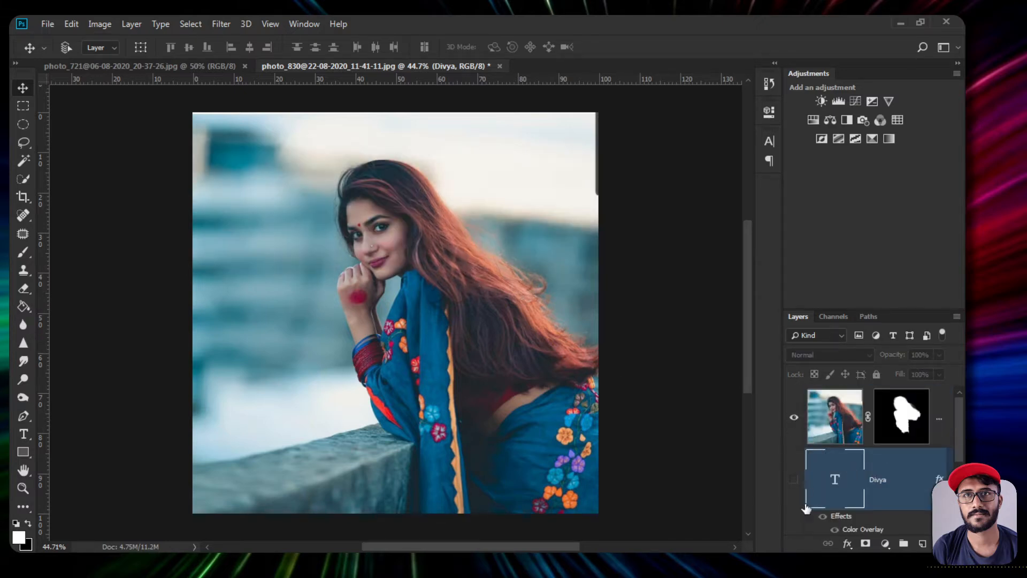
{"action": "left_click", "coordinate": [795, 480]}
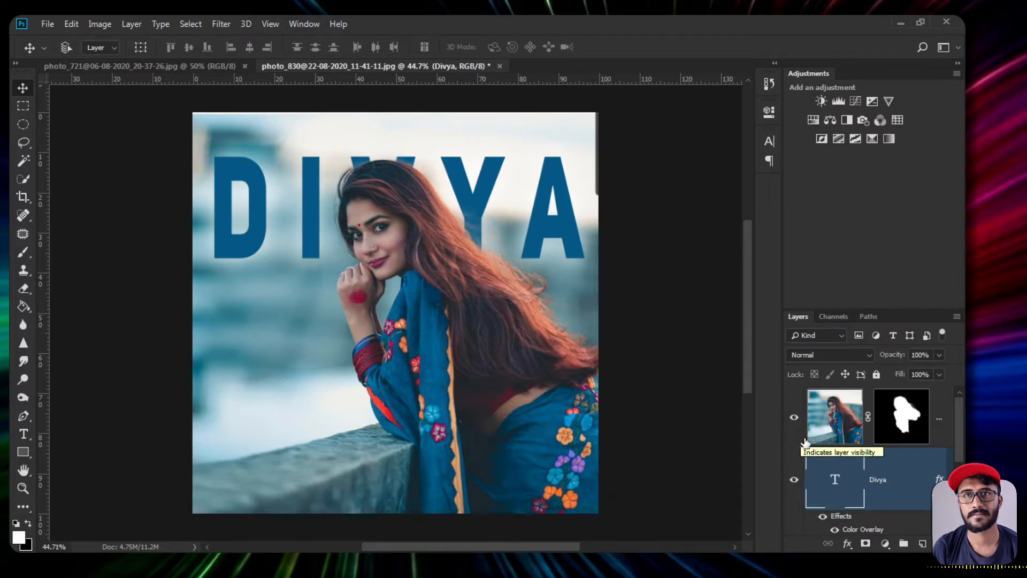
Compare the composite with and without the text layer, its effects and the masked portrait copy, restoring their visibility.
{"action": "left_click", "coordinate": [793, 478]}
{"action": "left_click", "coordinate": [794, 417]}
{"action": "left_click", "coordinate": [794, 480]}
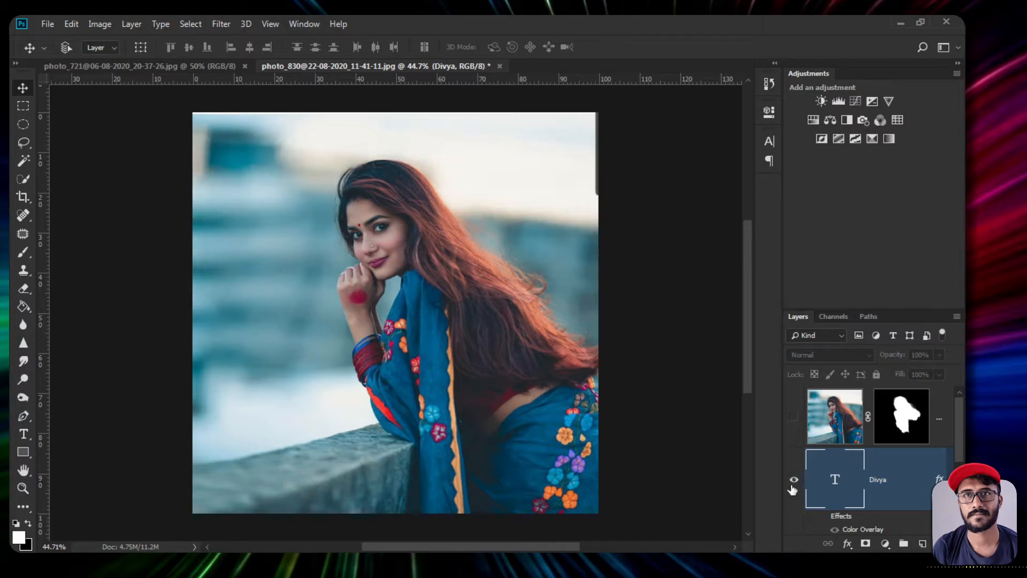
{"action": "left_click", "coordinate": [794, 417]}
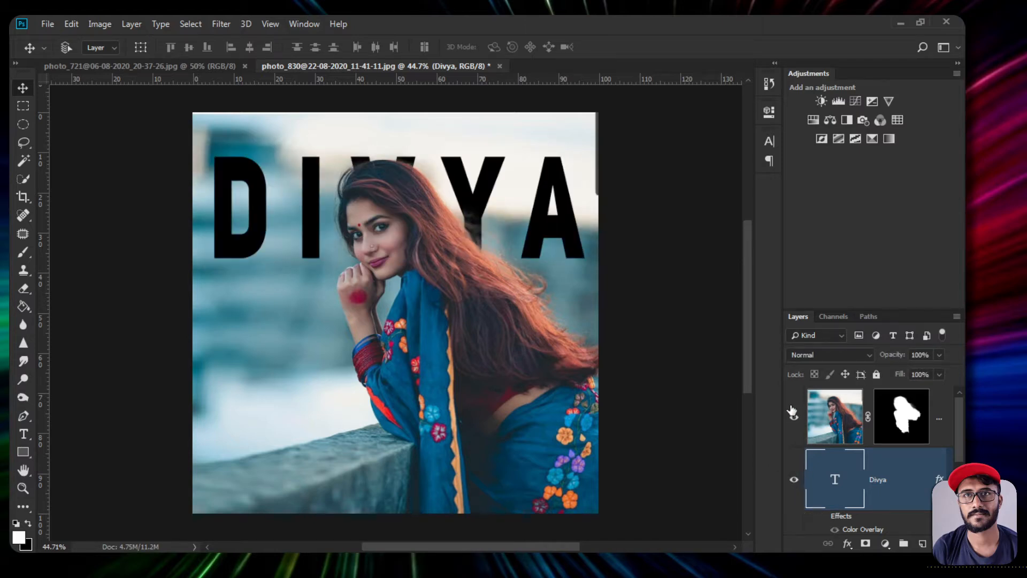
{"action": "left_click", "coordinate": [795, 437]}
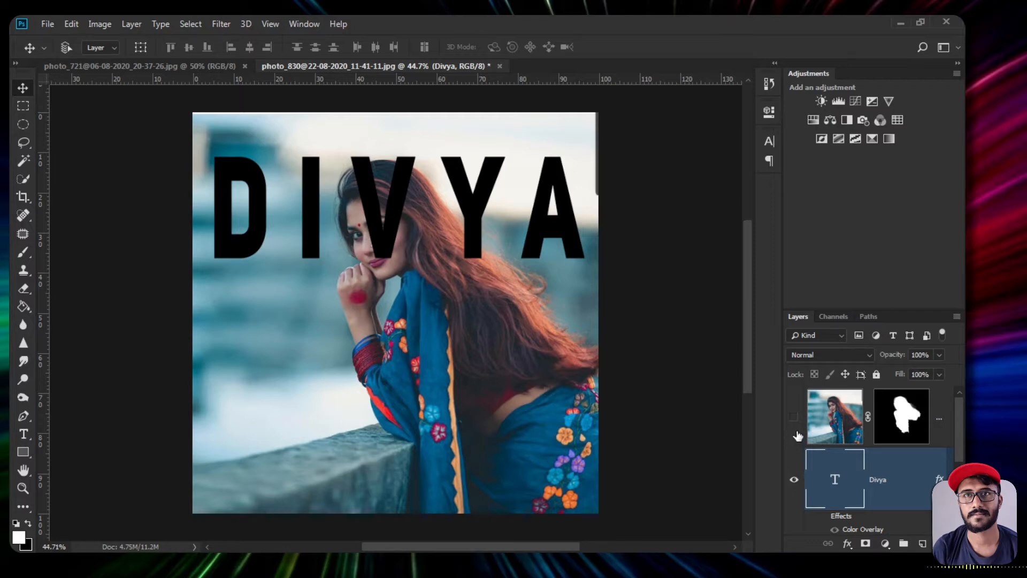
{"action": "left_click", "coordinate": [795, 417]}
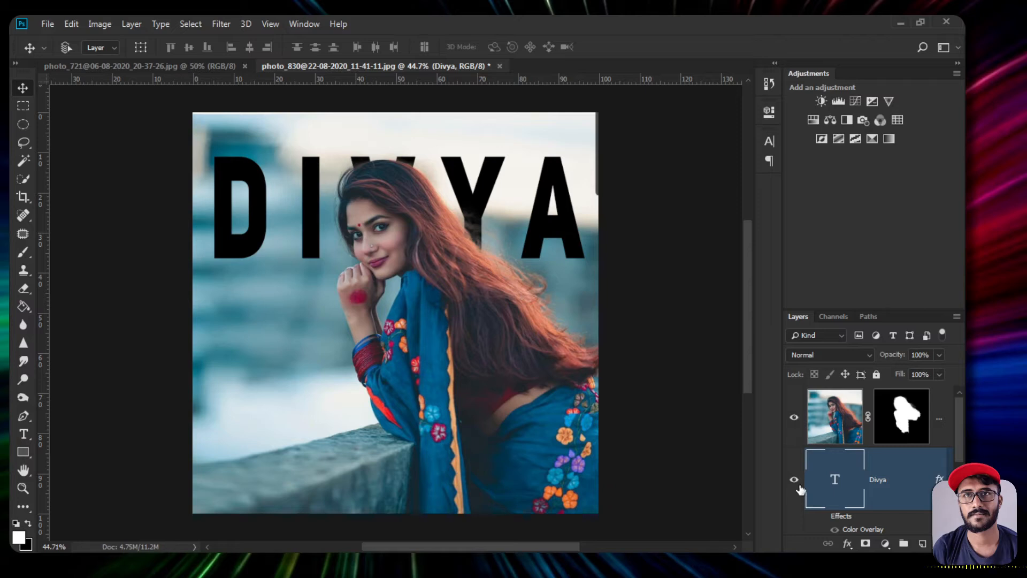
{"action": "left_click", "coordinate": [832, 528]}
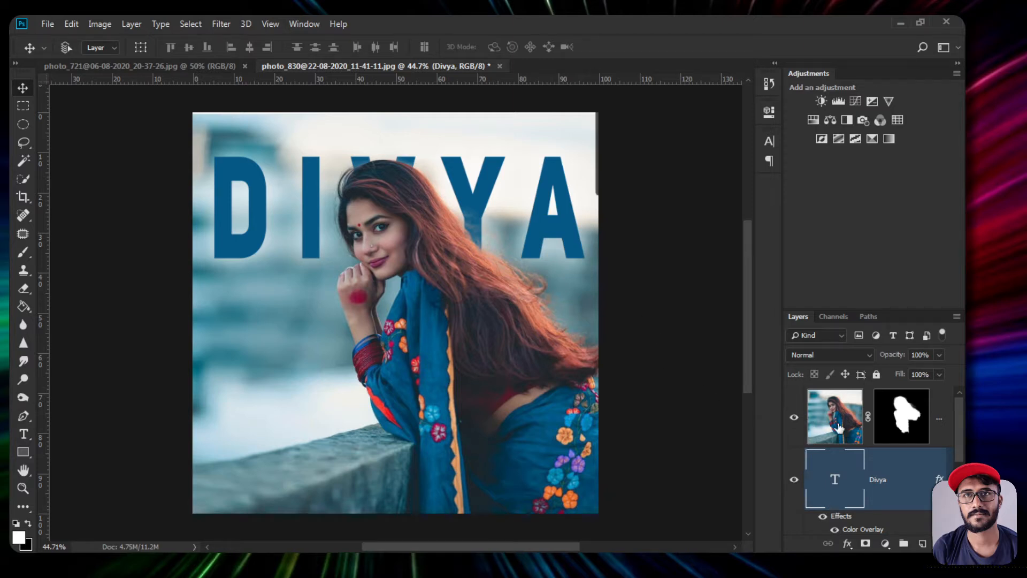
{"action": "scroll", "coordinate": [877, 484], "scroll_direction": "down", "scroll_amount": 1}
{"action": "scroll", "coordinate": [876, 484], "scroll_direction": "up", "scroll_amount": 1}
{"action": "left_click", "coordinate": [794, 418]}
{"action": "left_click", "coordinate": [794, 419]}
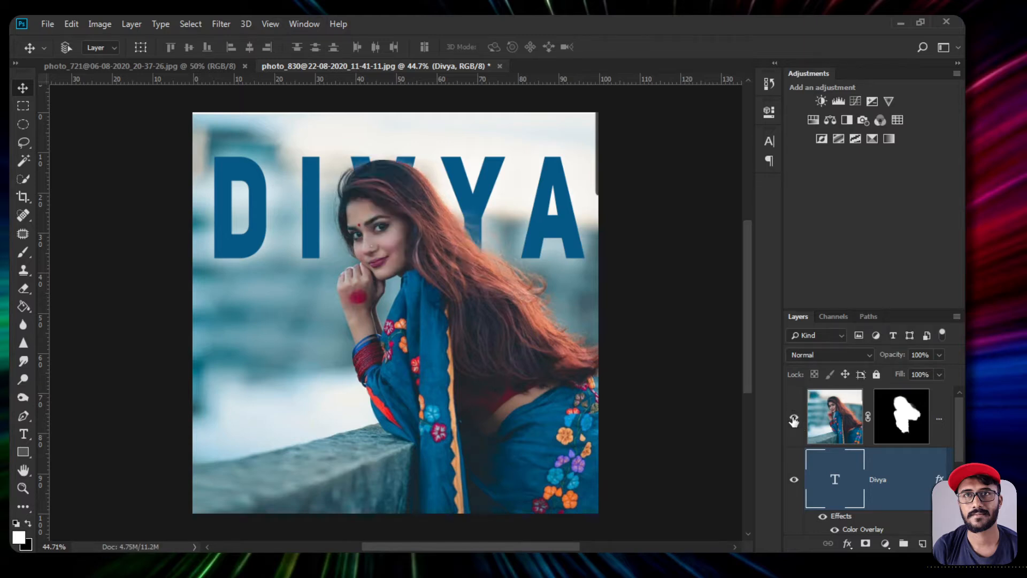
Delete the masked portrait copy, the text layer and the empty Layer 1, keeping only Layer 0.
{"action": "left_click", "coordinate": [948, 436]}
{"action": "key", "text": "Delete"}
{"action": "key", "text": "Delete"}
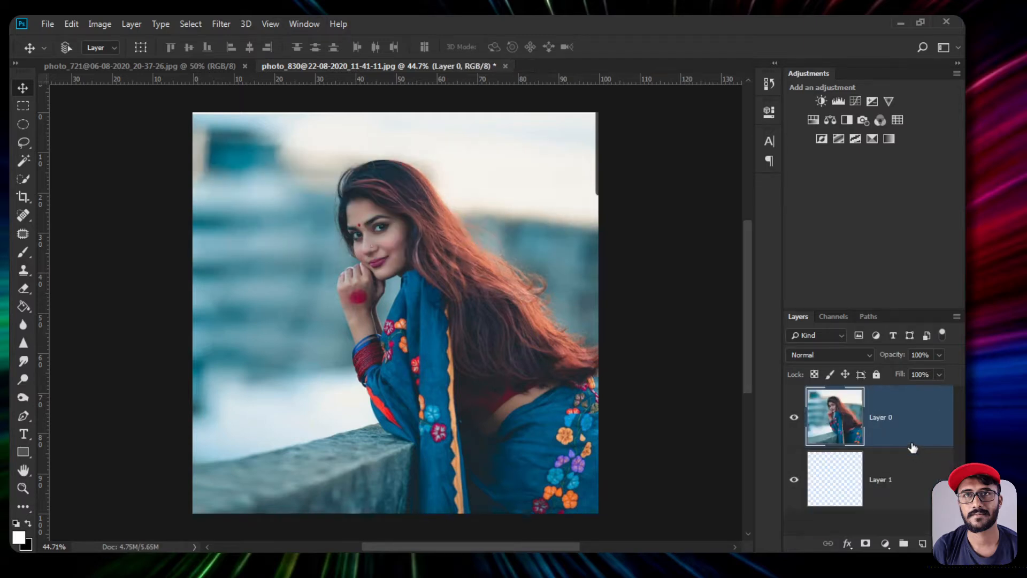
{"action": "left_click", "coordinate": [910, 477]}
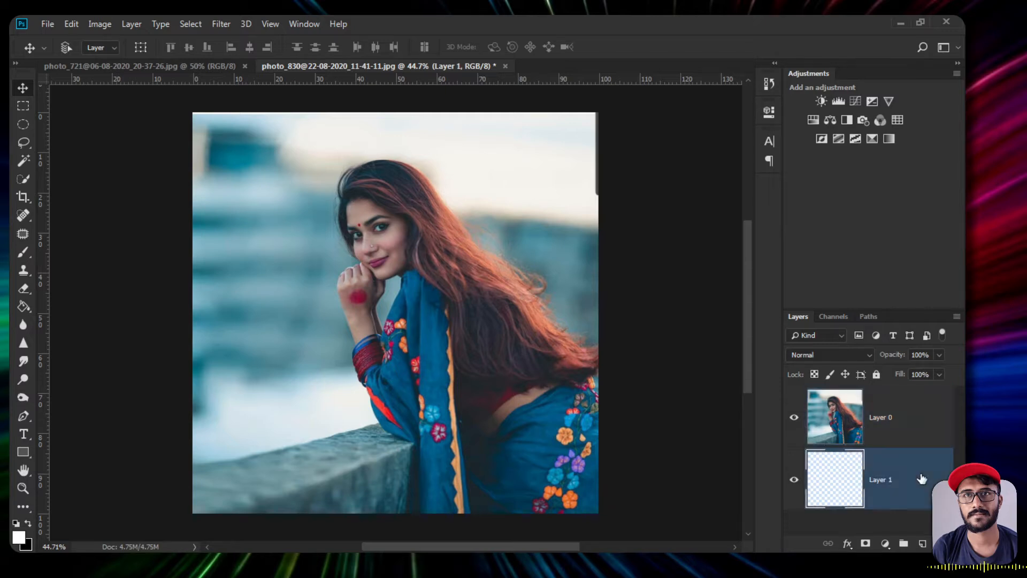
{"action": "key", "text": "Delete"}
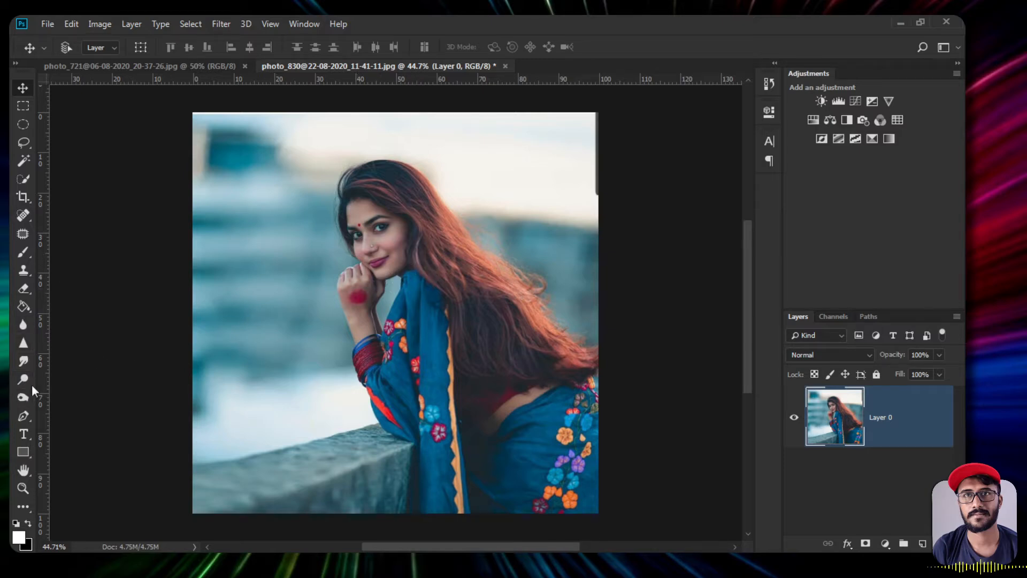
Add the woman's first name in capitals as a Uni Sans Heavy CAPS text layer and move it over the photo's upper part.
{"action": "left_click", "coordinate": [24, 434]}
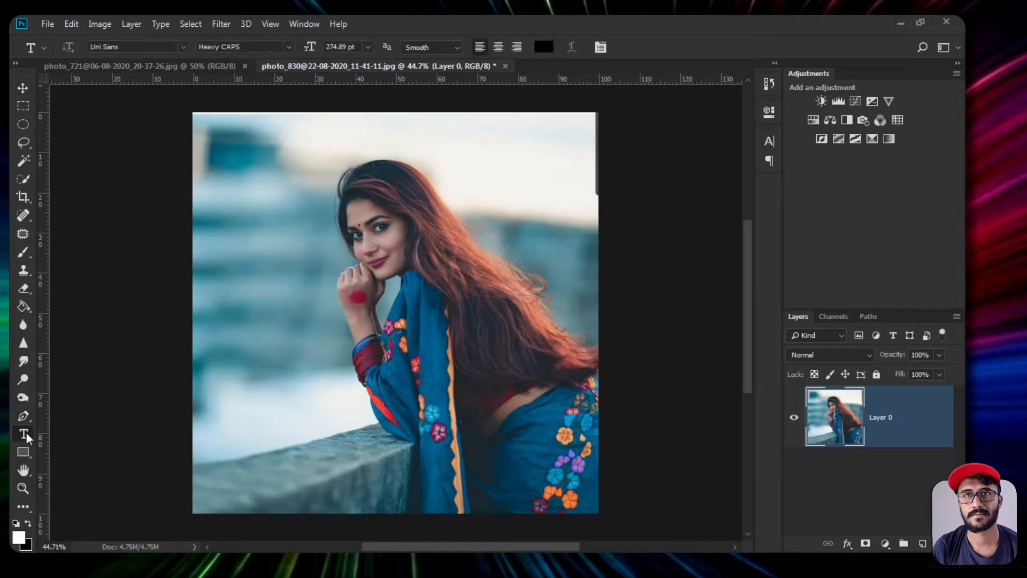
{"action": "left_click", "coordinate": [274, 319]}
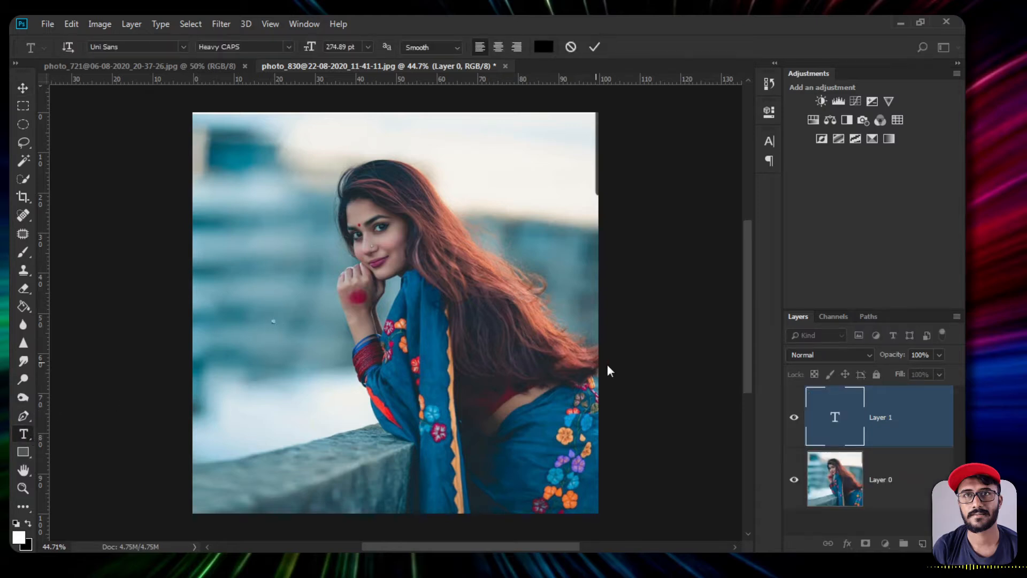
{"action": "type", "text": "DI"}
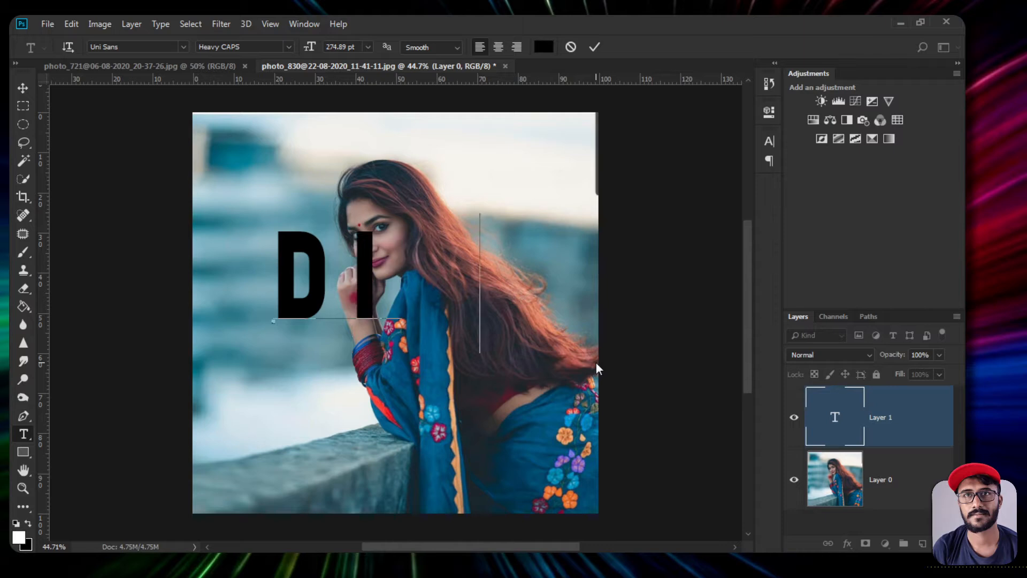
{"action": "type", "text": "VYA"}
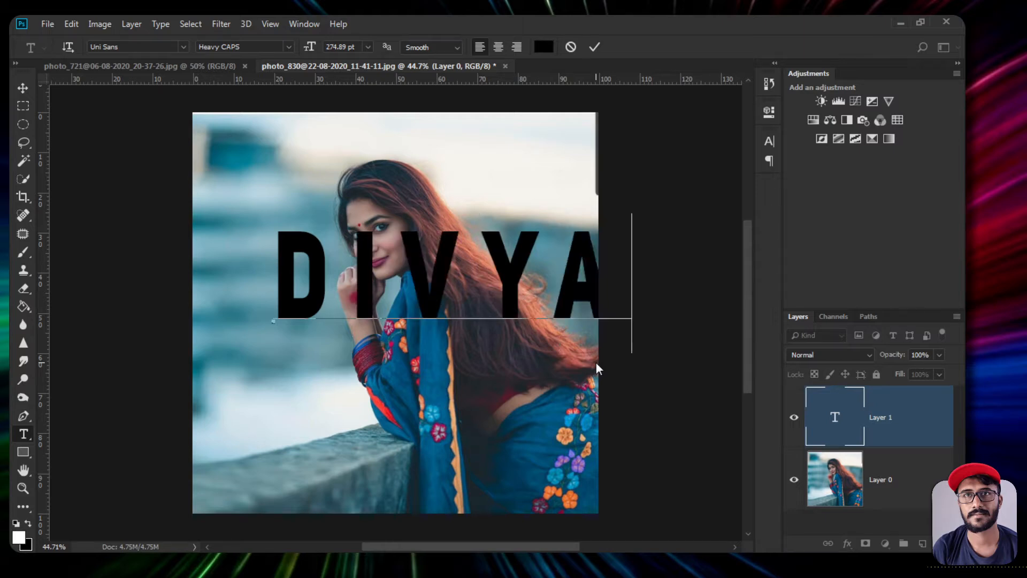
{"action": "key", "text": "ctrl+a"}
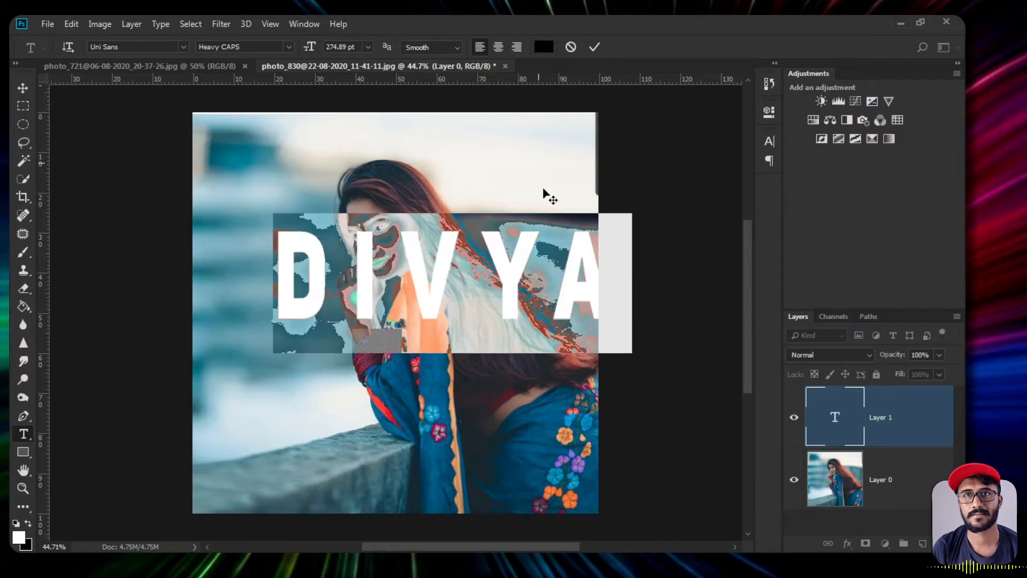
{"action": "left_click", "coordinate": [594, 47]}
{"action": "left_click", "coordinate": [23, 88]}
{"action": "left_click_drag", "start_coordinate": [415, 276], "coordinate": [376, 187]}
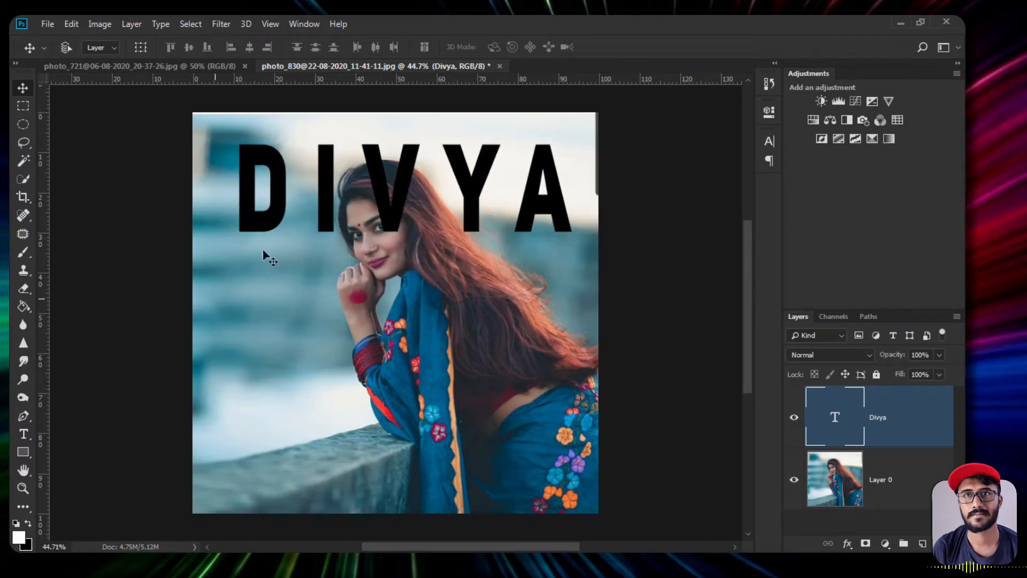
Select all letters of the name text and show the Character settings.
{"action": "left_click", "coordinate": [23, 434]}
{"action": "left_click", "coordinate": [406, 188]}
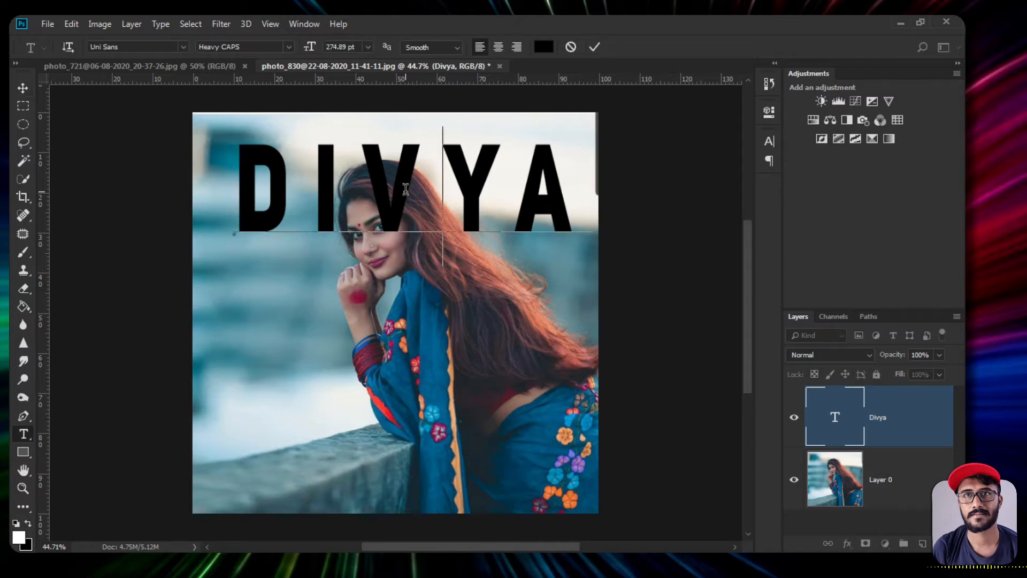
{"action": "type", "text": "t"}
{"action": "key", "text": "ctrl+z"}
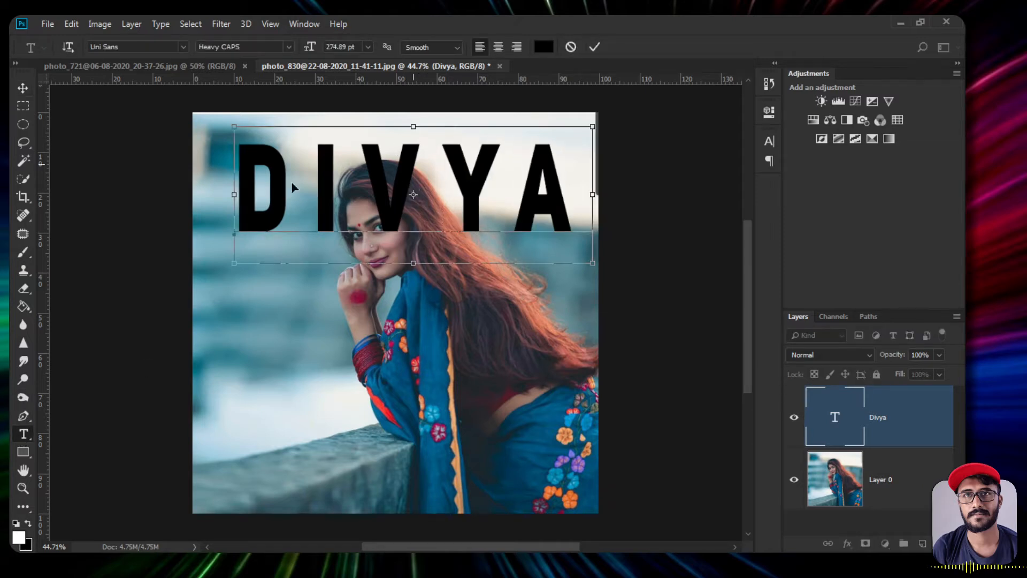
{"action": "key", "text": "ctrl+a"}
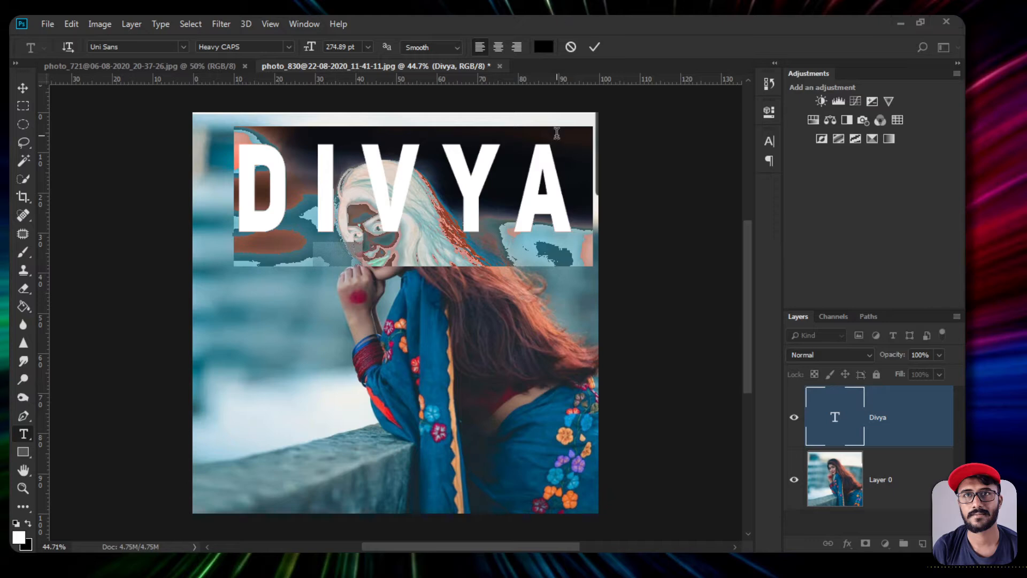
{"action": "key", "text": "ctrl+a"}
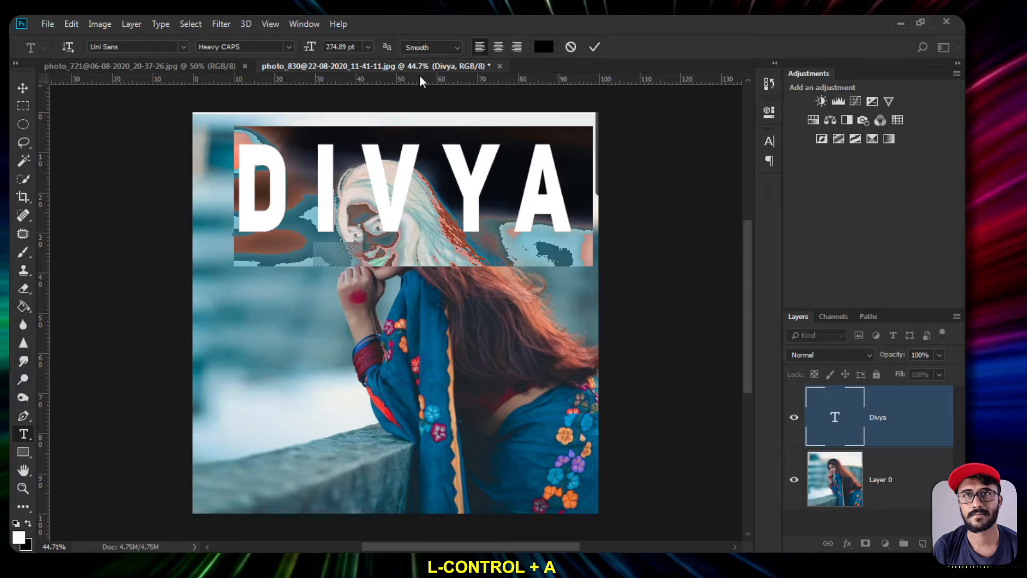
{"action": "left_click", "coordinate": [303, 24]}
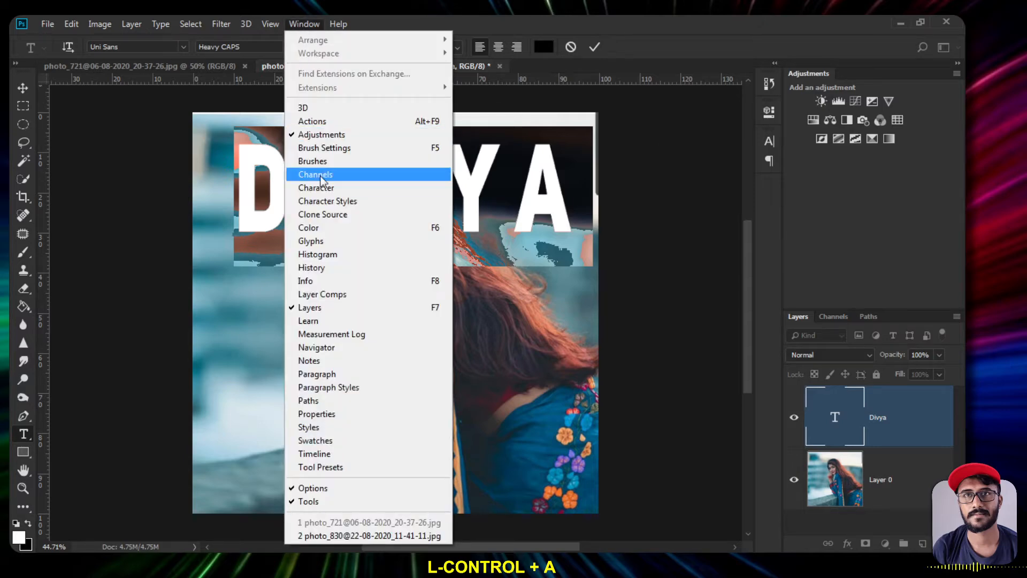
{"action": "mouse_move", "coordinate": [325, 25]}
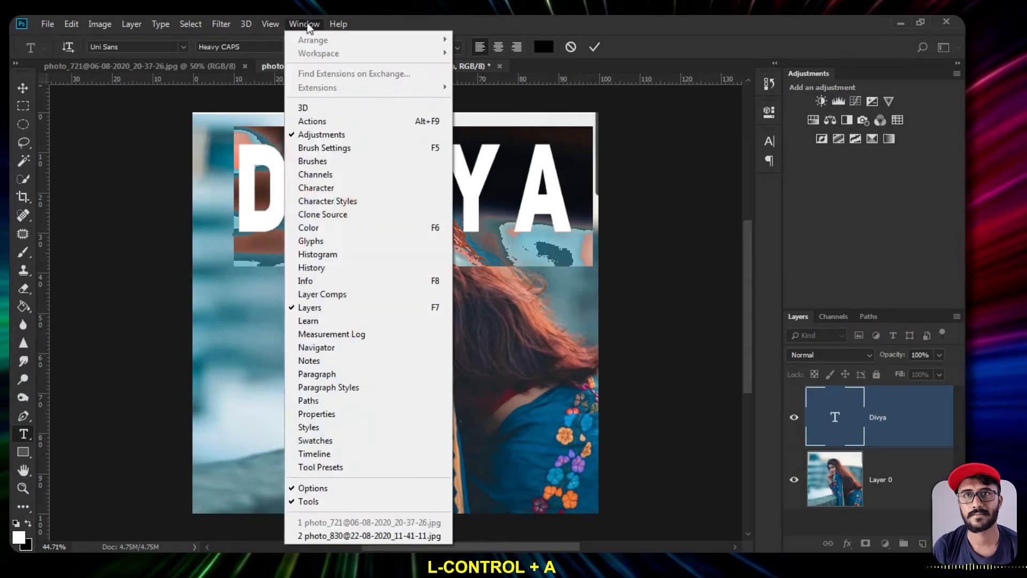
{"action": "left_click", "coordinate": [319, 189]}
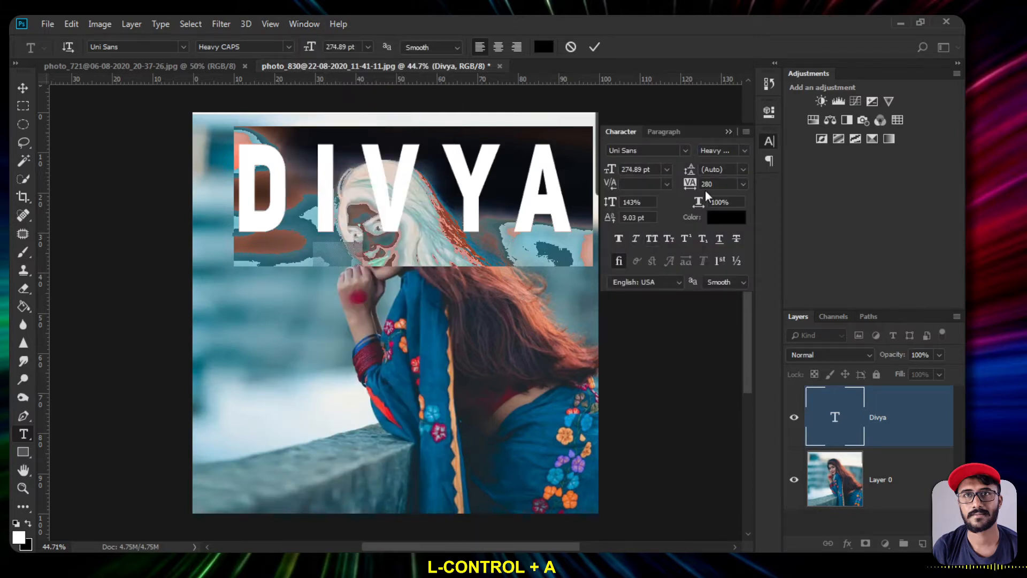
Set the name text's tracking to 0.
{"action": "left_click", "coordinate": [741, 184]}
{"action": "left_click", "coordinate": [728, 267]}
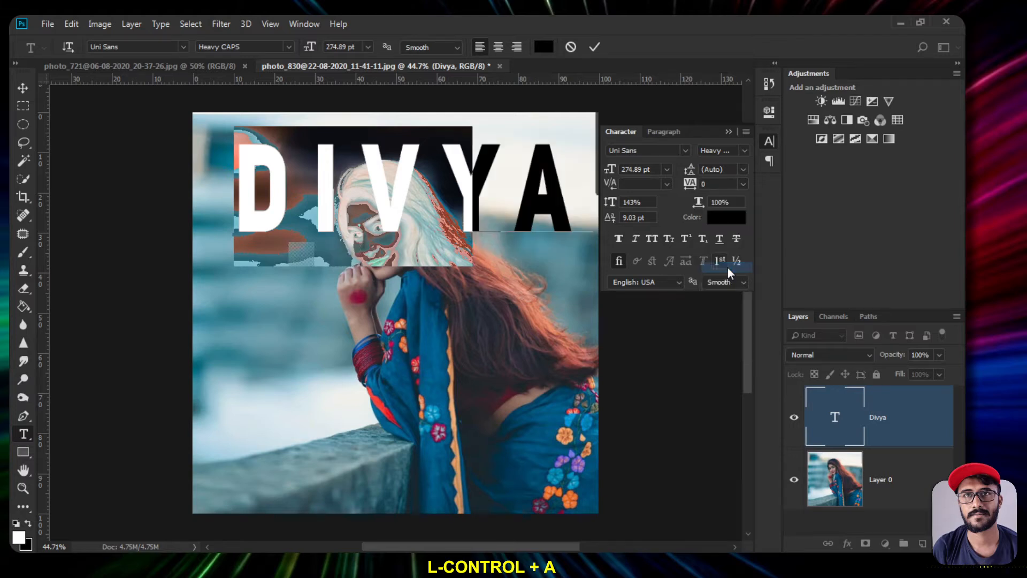
{"action": "left_click", "coordinate": [745, 182]}
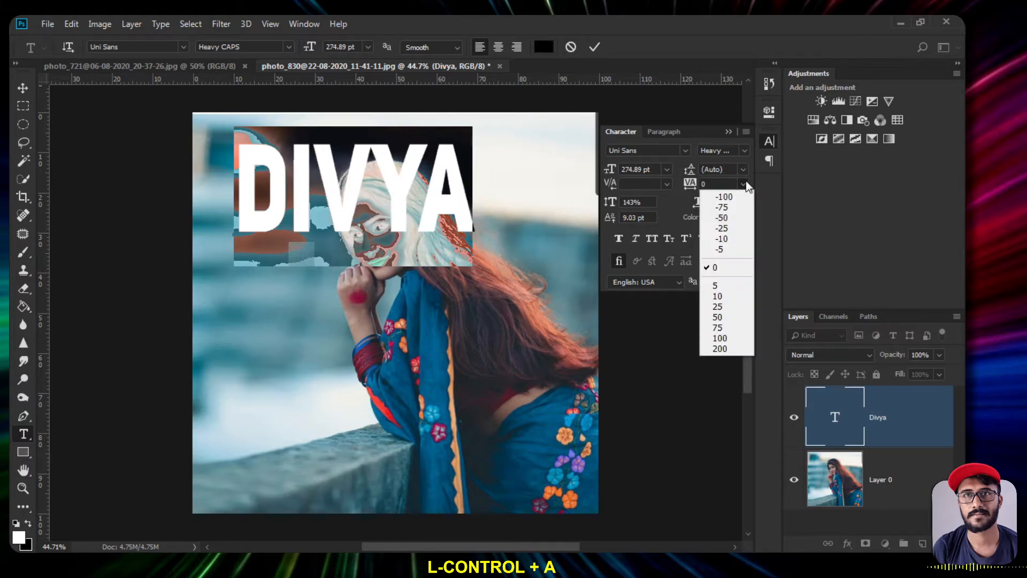
{"action": "left_click", "coordinate": [664, 353]}
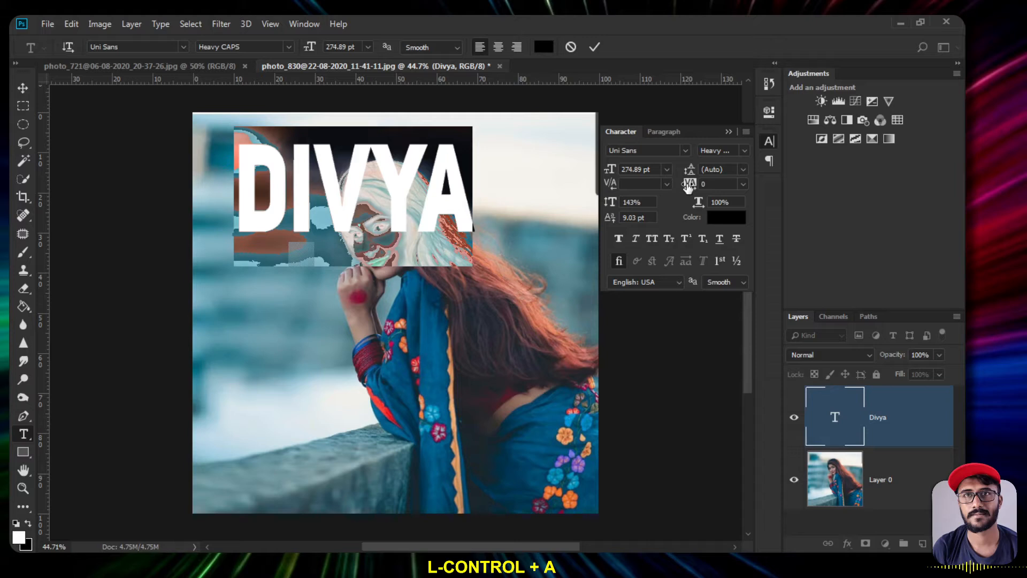
Set the name text's tracking to 380 and reposition it across the photo's full width near the upper edge.
{"action": "left_click_drag", "start_coordinate": [695, 191], "coordinate": [707, 187]}
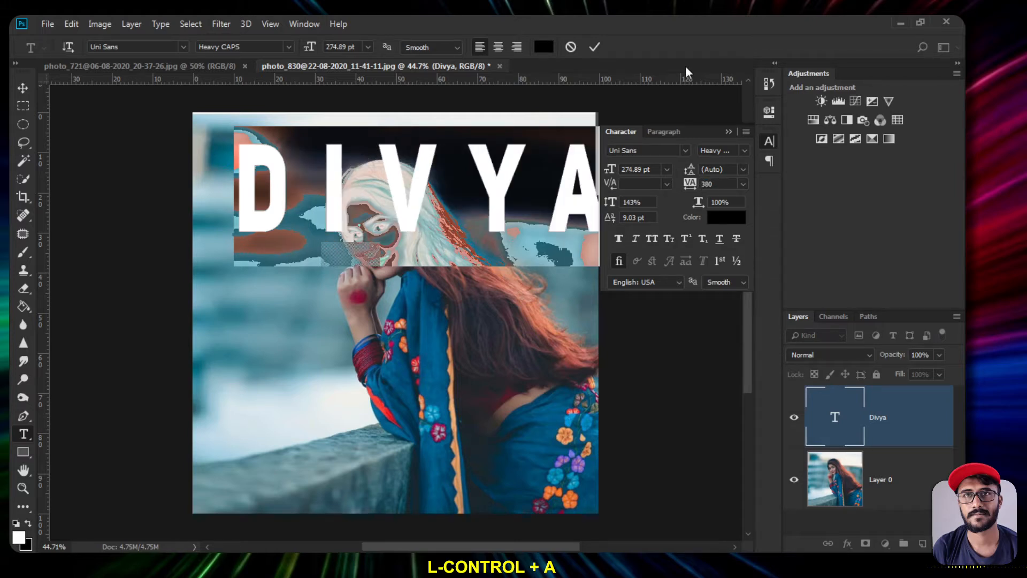
{"action": "left_click", "coordinate": [596, 48]}
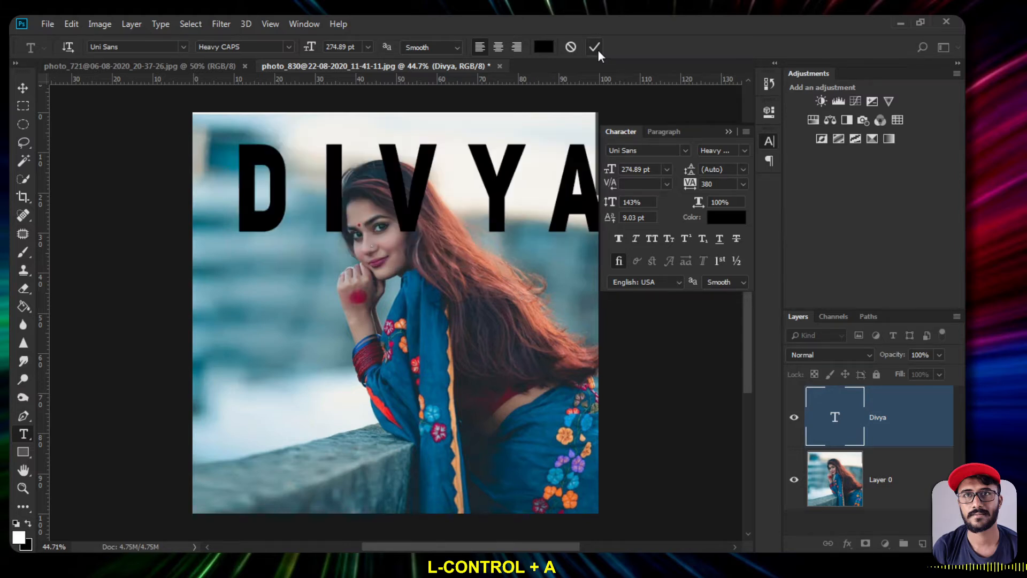
{"action": "left_click", "coordinate": [729, 132]}
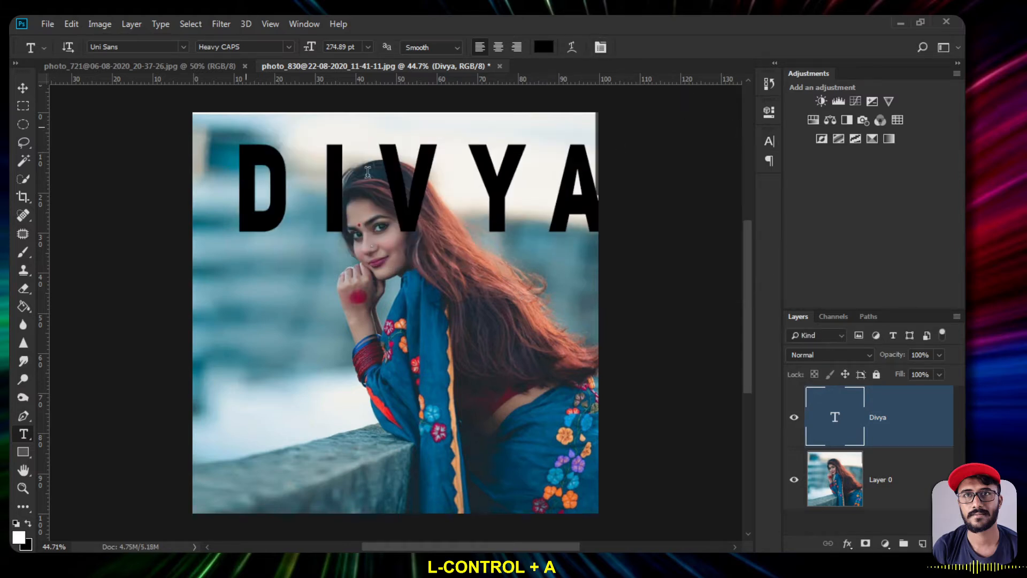
{"action": "left_click", "coordinate": [22, 90]}
{"action": "left_click_drag", "start_coordinate": [421, 182], "coordinate": [396, 168]}
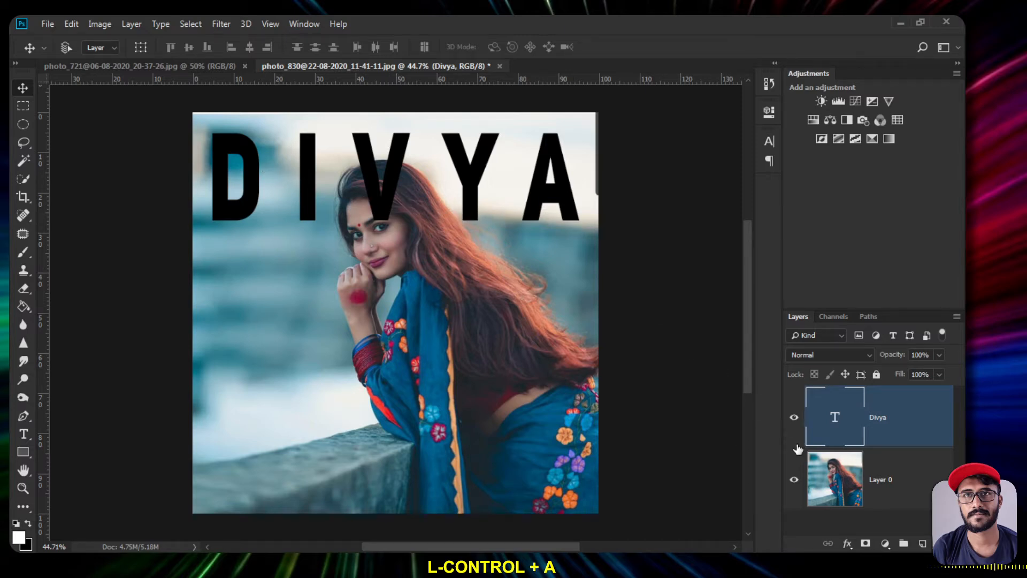
Hide the name text layer above the portrait.
{"action": "left_click", "coordinate": [794, 417]}
{"action": "left_click", "coordinate": [794, 417]}
{"action": "left_click", "coordinate": [794, 417]}
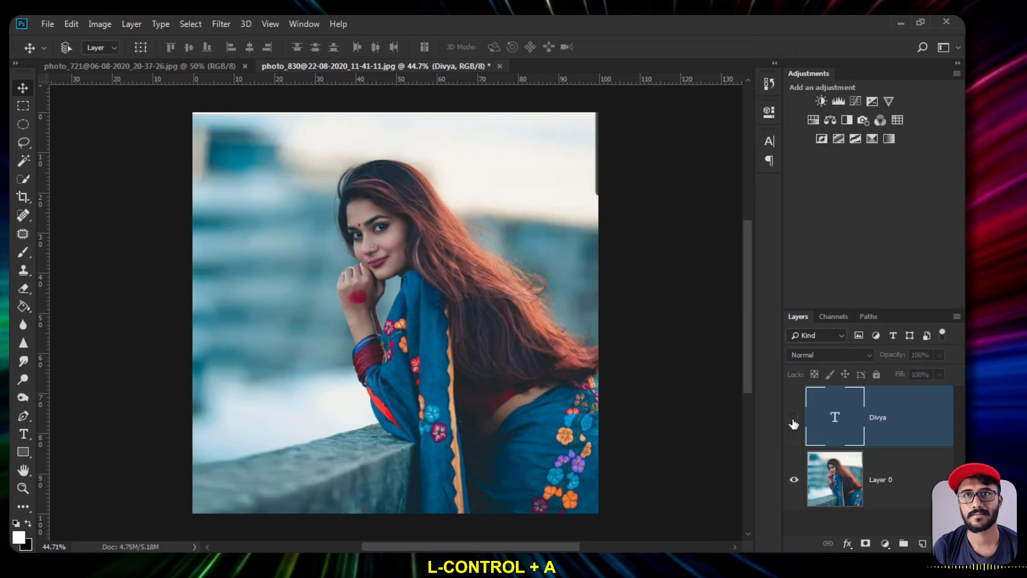
Show the name text layer over the portrait again.
{"action": "left_click", "coordinate": [794, 418]}
{"action": "left_click", "coordinate": [794, 419]}
{"action": "left_click", "coordinate": [794, 420]}
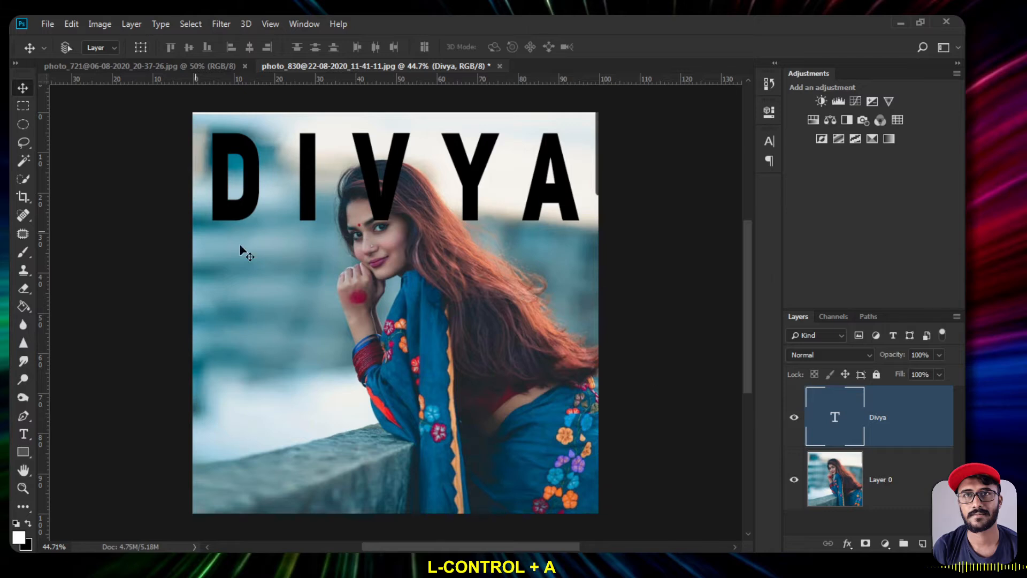
{"action": "left_click", "coordinate": [24, 289]}
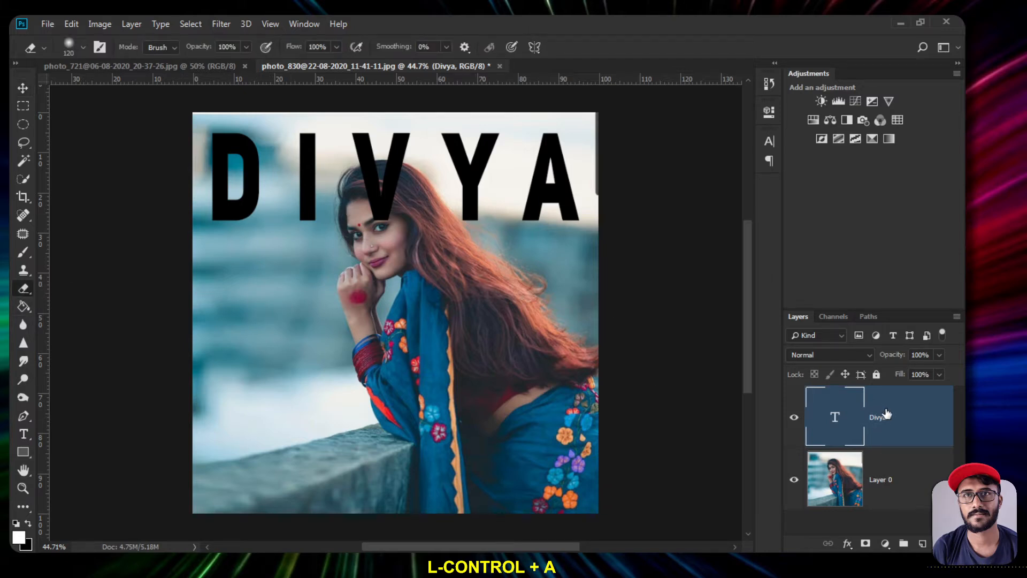
{"action": "right_click", "coordinate": [886, 414]}
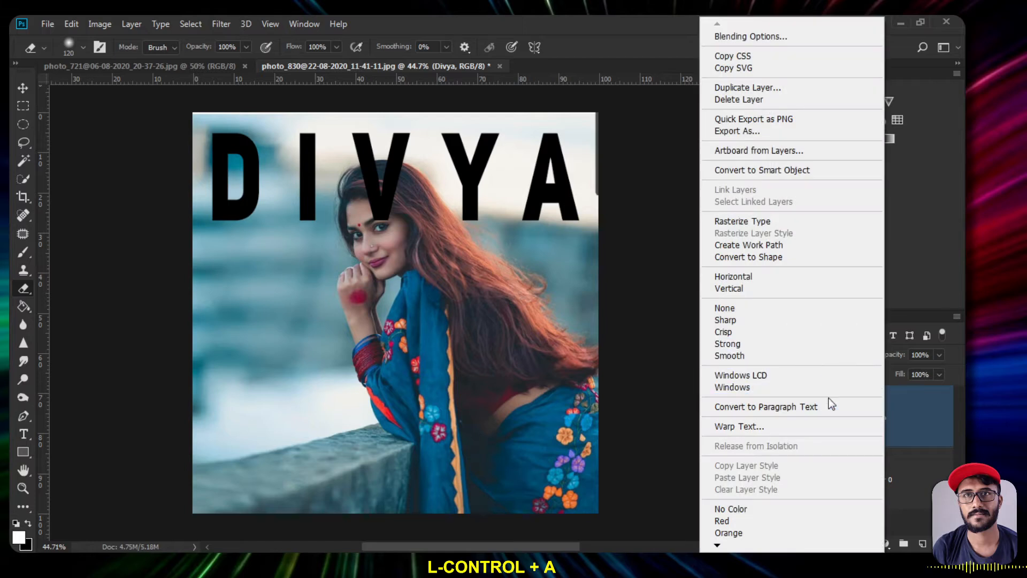
{"action": "left_click", "coordinate": [913, 480]}
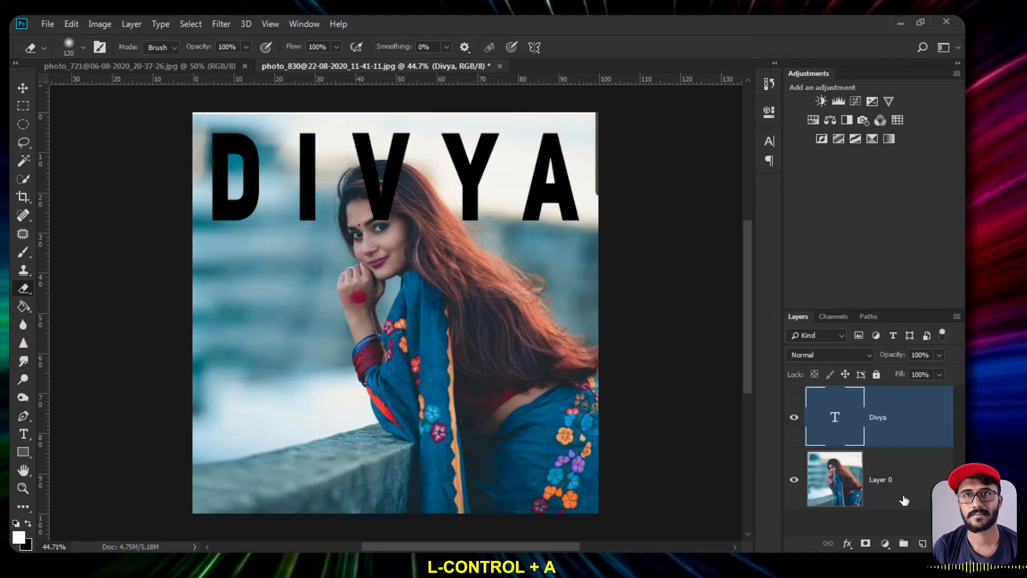
Duplicate the photo layer beneath the name text and hide the text layer.
{"action": "left_click", "coordinate": [891, 485]}
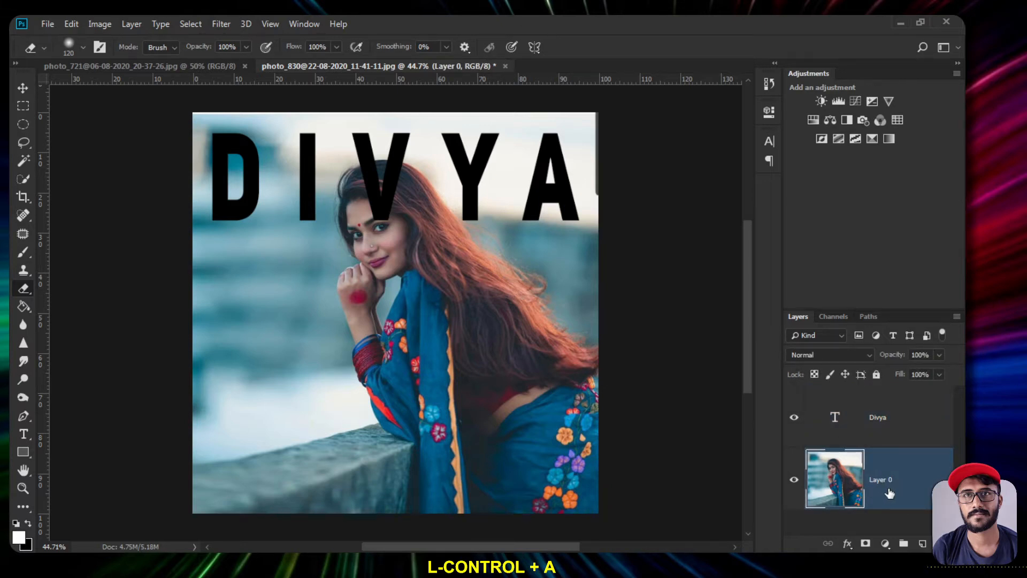
{"action": "left_click_drag", "start_coordinate": [905, 486], "coordinate": [922, 543]}
{"action": "scroll", "coordinate": [904, 497], "scroll_direction": "down", "scroll_amount": 1}
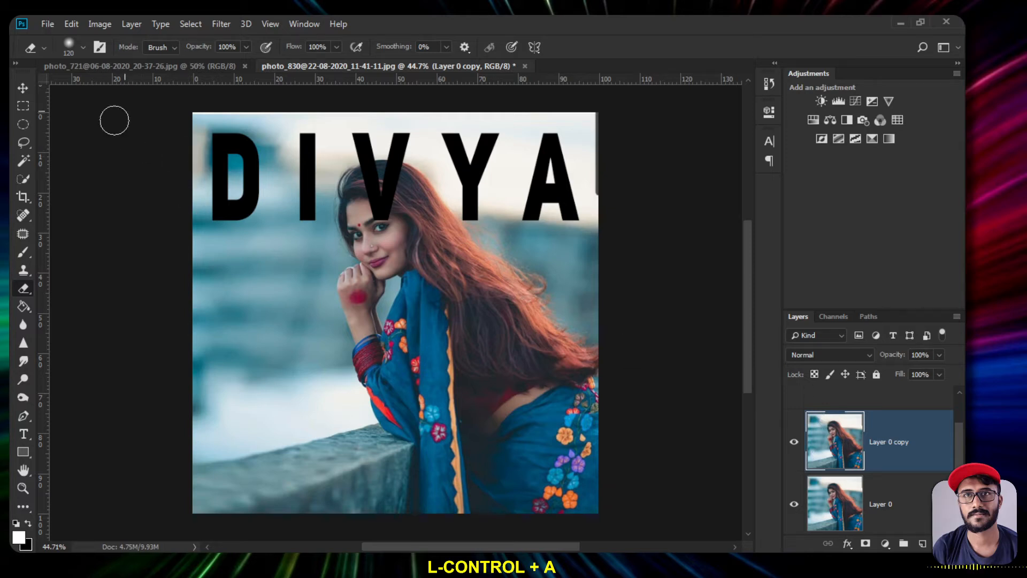
{"action": "scroll", "coordinate": [852, 472], "scroll_direction": "up", "scroll_amount": 1}
{"action": "left_click", "coordinate": [788, 417]}
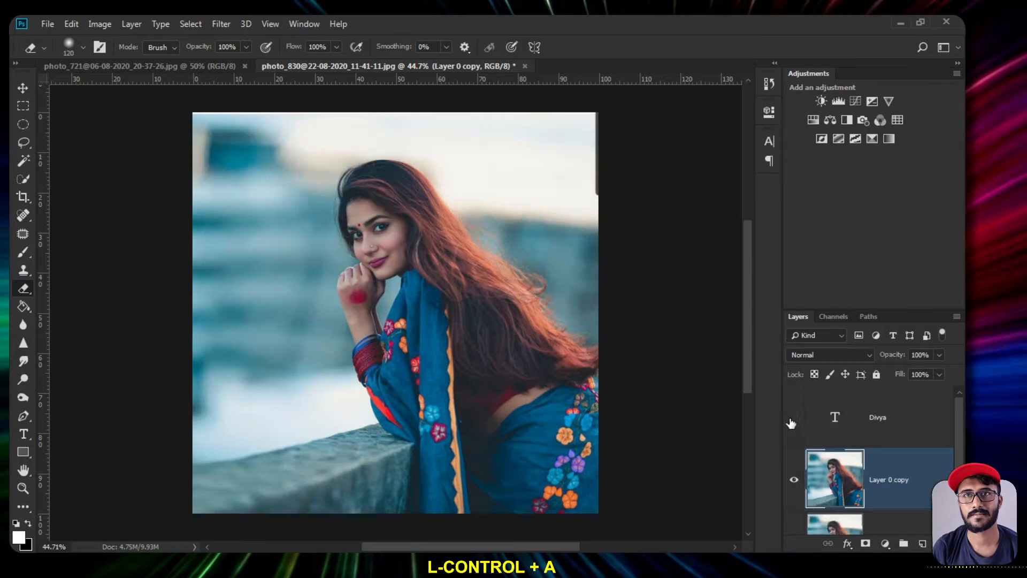
{"action": "scroll", "coordinate": [406, 278], "scroll_direction": "down", "scroll_amount": 1}
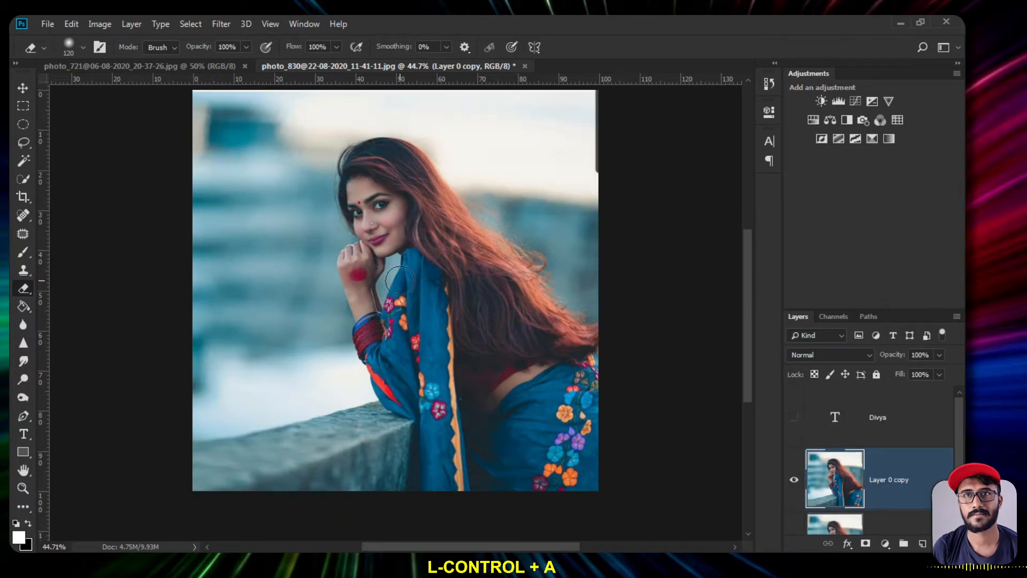
Select the woman's hair, face, arm and blue clothing on the photo copy with the Quick Selection tool.
{"action": "left_click", "coordinate": [24, 180]}
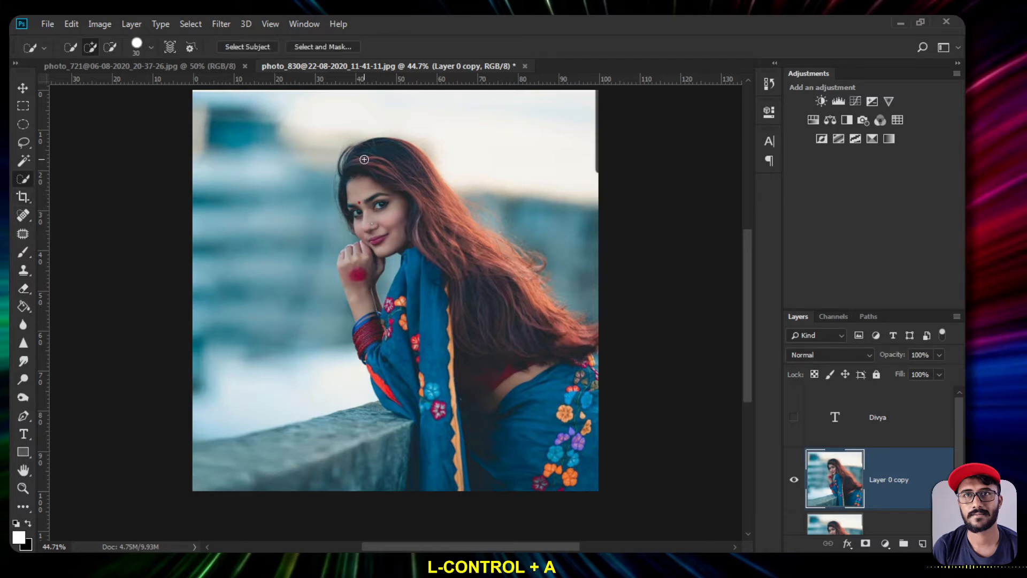
{"action": "mouse_move", "coordinate": [347, 159]}
{"action": "left_mouse_down"}
{"action": "mouse_move", "coordinate": [374, 169]}
{"action": "mouse_move", "coordinate": [370, 225]}
{"action": "mouse_move", "coordinate": [395, 188]}
{"action": "mouse_move", "coordinate": [350, 275]}
{"action": "mouse_move", "coordinate": [374, 362]}
{"action": "mouse_move", "coordinate": [415, 289]}
{"action": "mouse_move", "coordinate": [431, 200]}
{"action": "mouse_move", "coordinate": [539, 315]}
{"action": "mouse_move", "coordinate": [540, 355]}
{"action": "left_mouse_up"}
{"action": "mouse_move", "coordinate": [545, 394]}
{"action": "left_mouse_down"}
{"action": "mouse_move", "coordinate": [563, 334]}
{"action": "mouse_move", "coordinate": [475, 233]}
{"action": "left_mouse_up"}
{"action": "left_click_drag", "start_coordinate": [344, 173], "coordinate": [353, 218]}
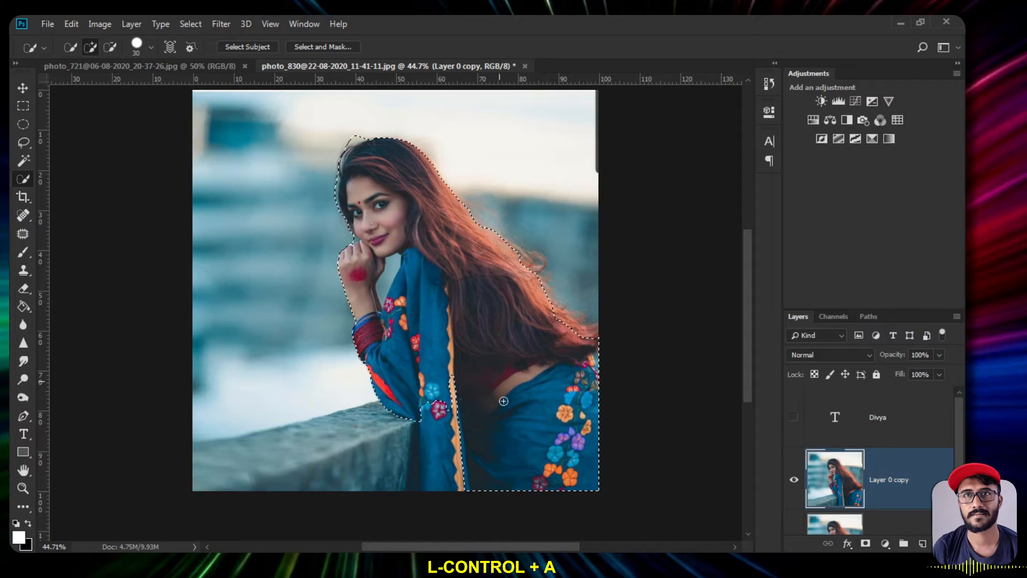
{"action": "left_click_drag", "start_coordinate": [438, 392], "coordinate": [426, 463]}
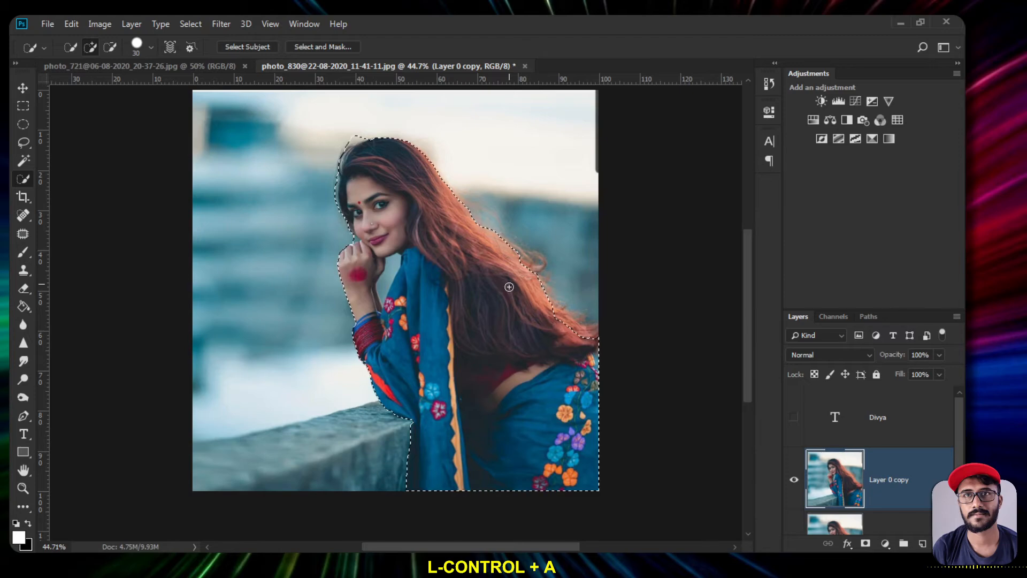
Extend the selection outward over the loose hair strands behind the woman's head and shoulder.
{"action": "scroll", "coordinate": [509, 287], "scroll_direction": "up", "scroll_amount": 5}
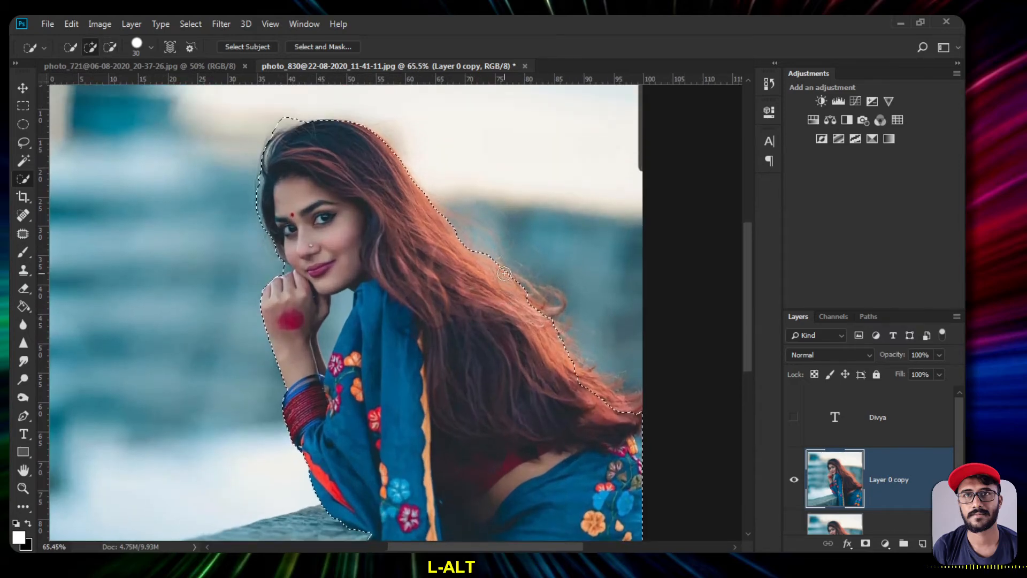
{"action": "scroll", "coordinate": [504, 273], "scroll_direction": "up", "scroll_amount": 2}
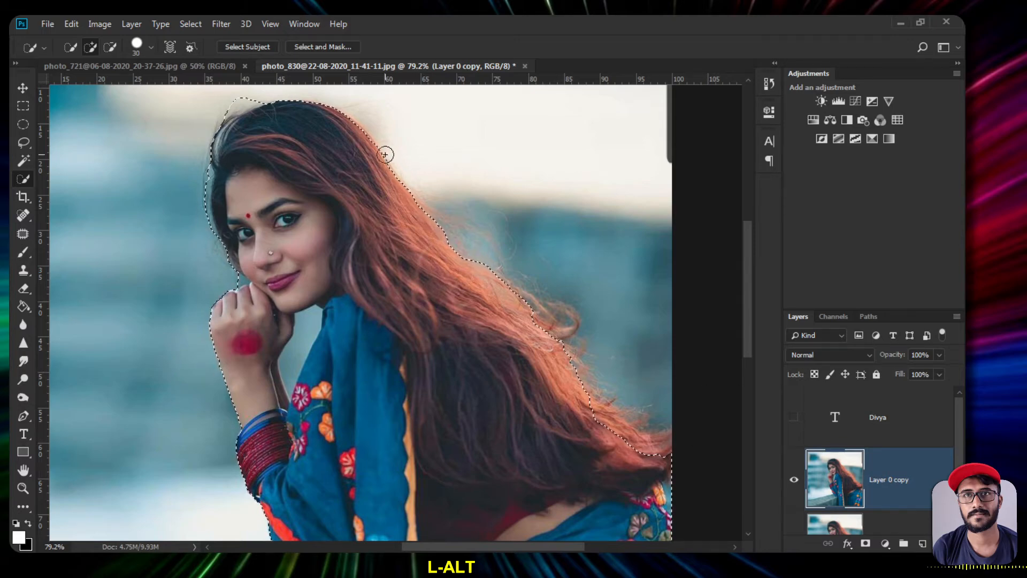
{"action": "left_click_drag", "start_coordinate": [415, 177], "coordinate": [476, 234]}
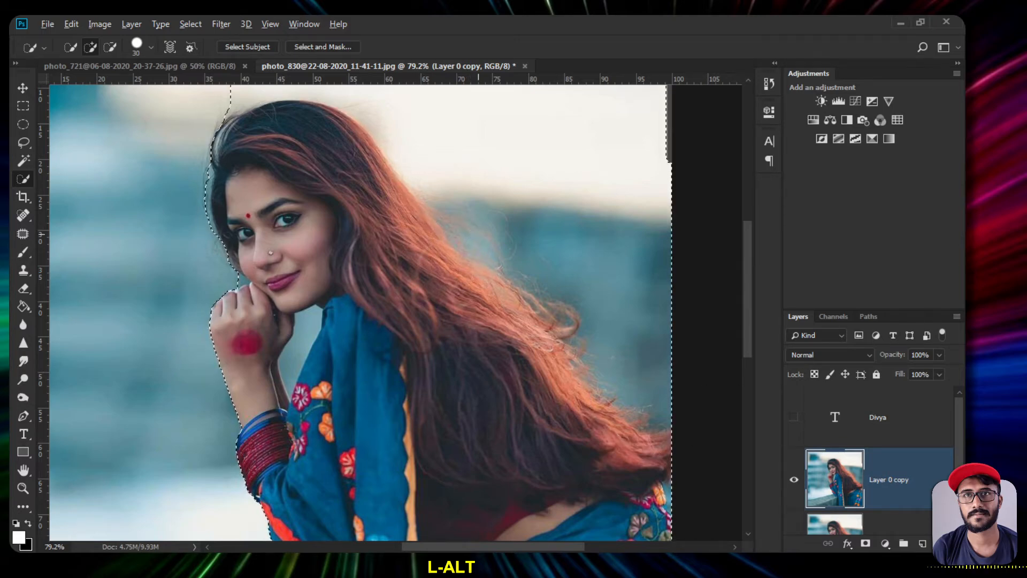
Subtract the sky and blurred background above the head and behind the hair from the selection.
{"action": "scroll", "coordinate": [478, 234], "scroll_direction": "down", "scroll_amount": 3}
{"action": "left_click", "coordinate": [349, 137]}
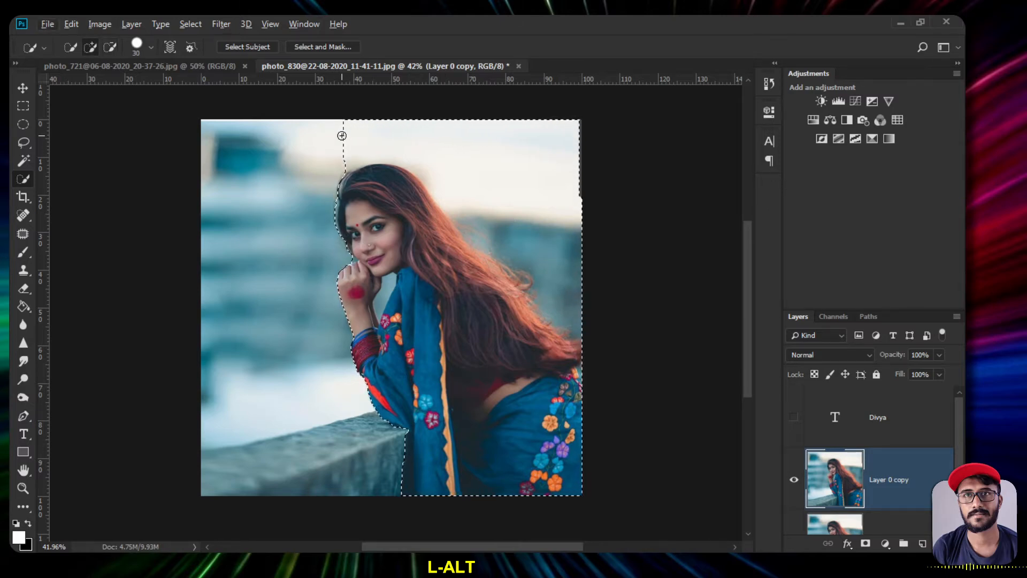
{"action": "left_click_drag", "start_coordinate": [328, 133], "coordinate": [396, 132]}
{"action": "mouse_move", "coordinate": [503, 170]}
{"action": "left_mouse_down"}
{"action": "mouse_move", "coordinate": [563, 220]}
{"action": "mouse_move", "coordinate": [587, 281]}
{"action": "mouse_move", "coordinate": [561, 262]}
{"action": "left_mouse_up"}
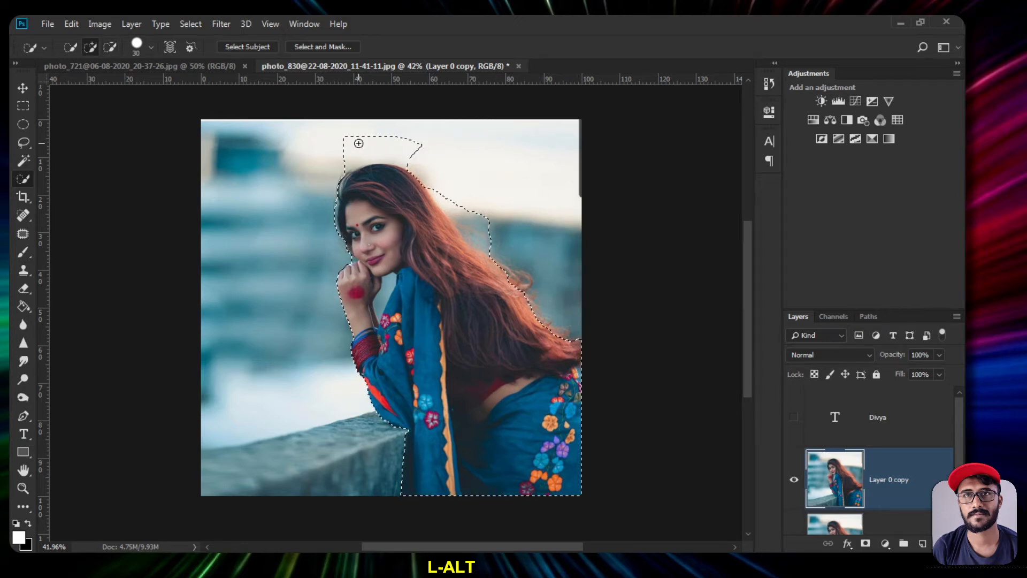
{"action": "left_click_drag", "start_coordinate": [328, 148], "coordinate": [418, 143]}
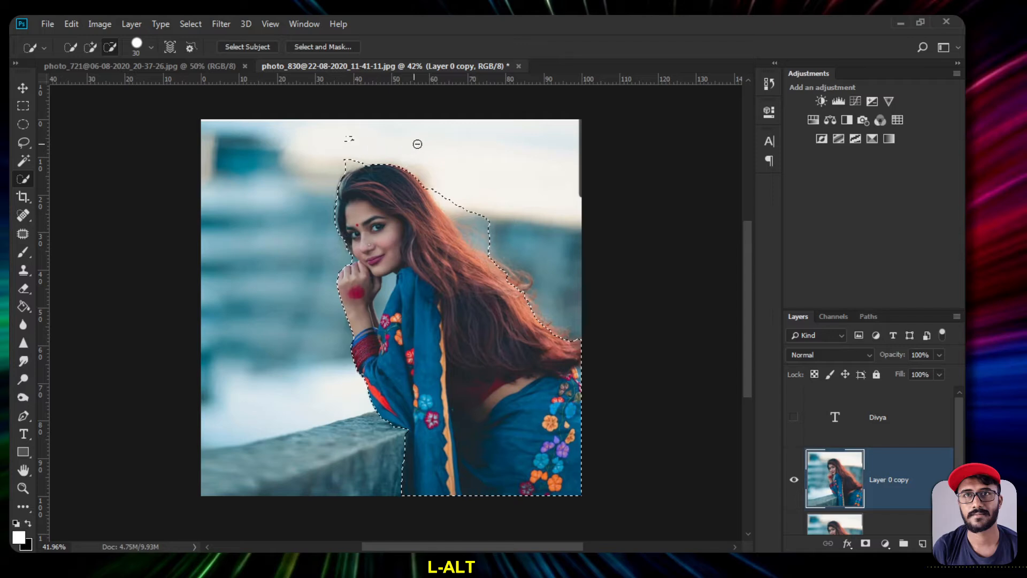
Add a margin to the selection around the crown and along the flowing hair to the photo's edge.
{"action": "scroll", "coordinate": [345, 134], "scroll_direction": "up", "scroll_amount": 5}
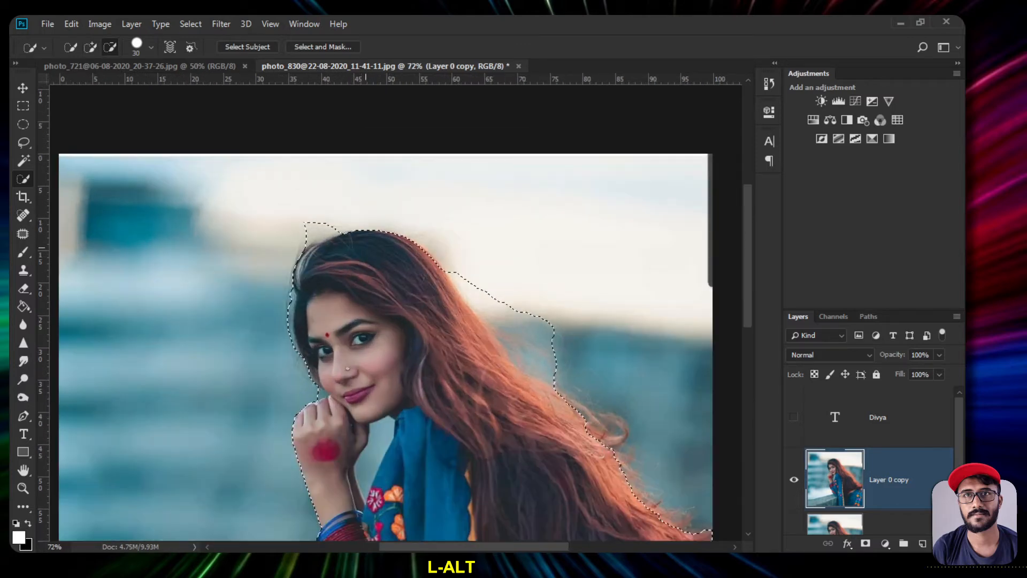
{"action": "mouse_move", "coordinate": [353, 237]}
{"action": "left_mouse_down"}
{"action": "mouse_move", "coordinate": [415, 237]}
{"action": "mouse_move", "coordinate": [436, 264]}
{"action": "left_mouse_up"}
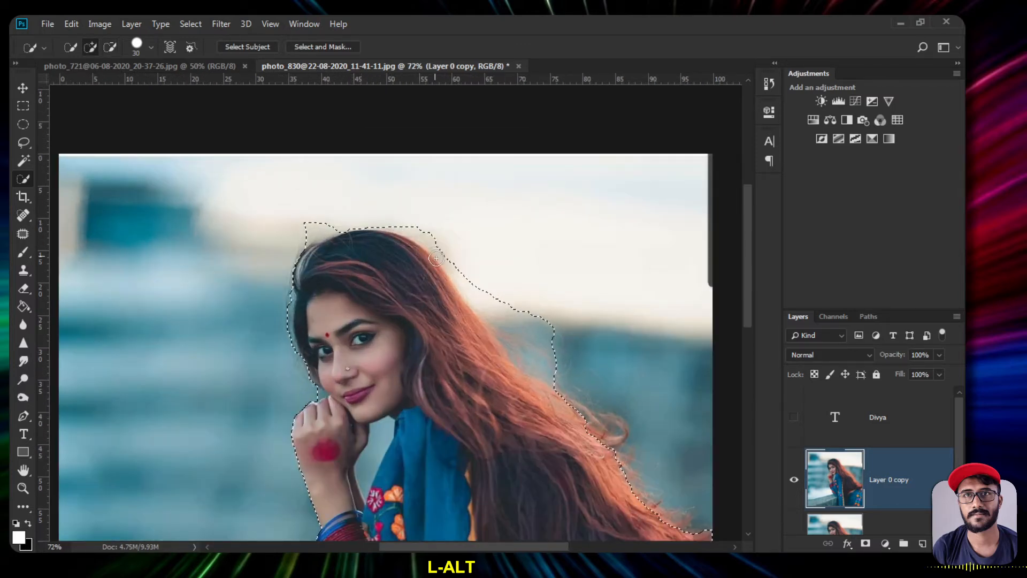
{"action": "scroll", "coordinate": [407, 334], "scroll_direction": "down", "scroll_amount": 1}
{"action": "scroll", "coordinate": [407, 334], "scroll_direction": "down", "scroll_amount": 2}
{"action": "mouse_move", "coordinate": [543, 302]}
{"action": "left_mouse_down"}
{"action": "mouse_move", "coordinate": [583, 328]}
{"action": "mouse_move", "coordinate": [656, 422]}
{"action": "mouse_move", "coordinate": [676, 431]}
{"action": "mouse_move", "coordinate": [700, 411]}
{"action": "left_mouse_up"}
{"action": "scroll", "coordinate": [526, 326], "scroll_direction": "down", "scroll_amount": 3}
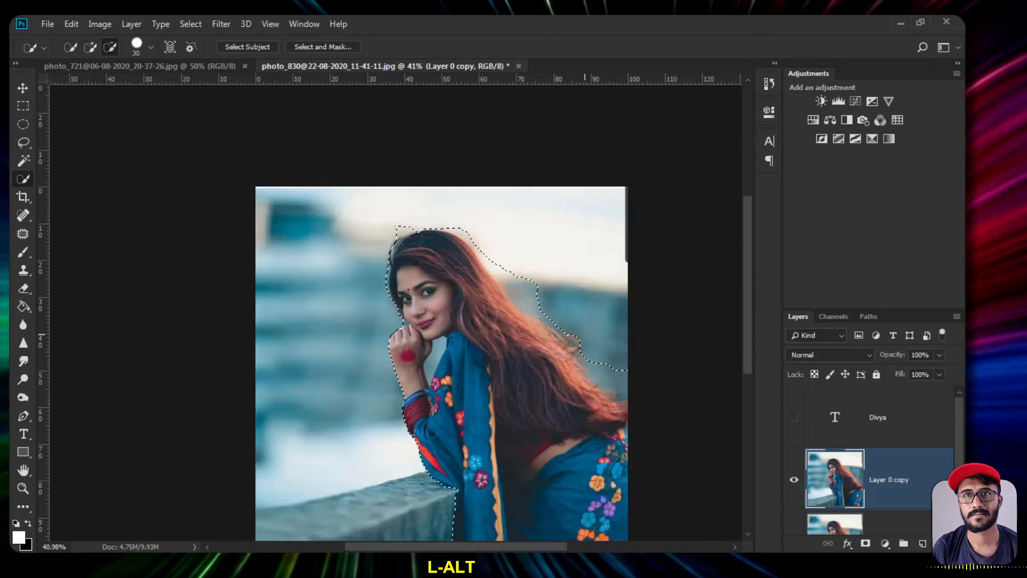
{"action": "scroll", "coordinate": [608, 340], "scroll_direction": "up", "scroll_amount": 3}
{"action": "scroll", "coordinate": [375, 256], "scroll_direction": "down", "scroll_amount": 2}
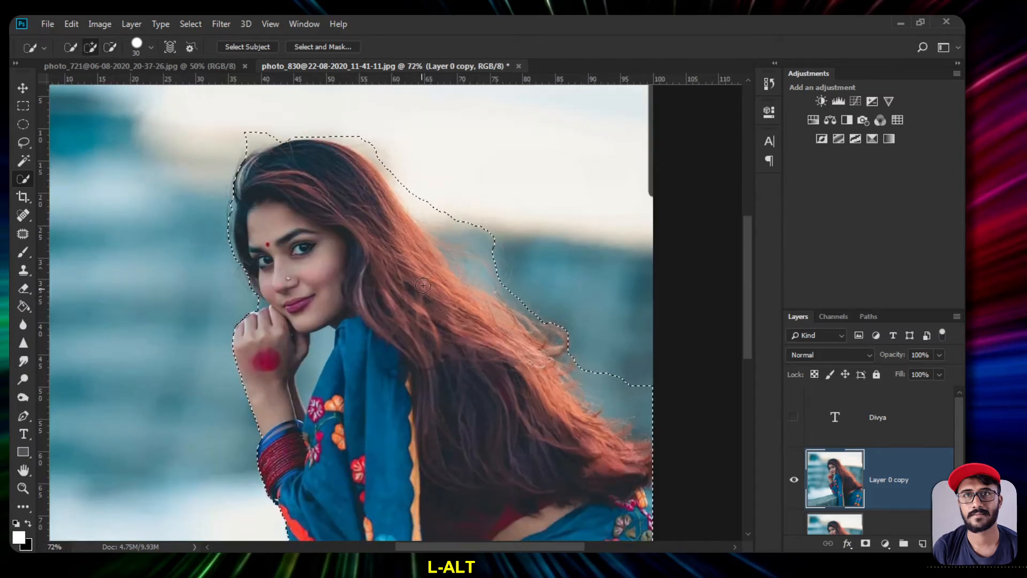
Widen the selection in front of the woman's face to take in the fine hairs between forehead and hand.
{"action": "scroll", "coordinate": [246, 241], "scroll_direction": "up", "scroll_amount": 6}
{"action": "left_click_drag", "start_coordinate": [244, 213], "coordinate": [249, 236]}
{"action": "scroll", "coordinate": [240, 214], "scroll_direction": "up", "scroll_amount": 3}
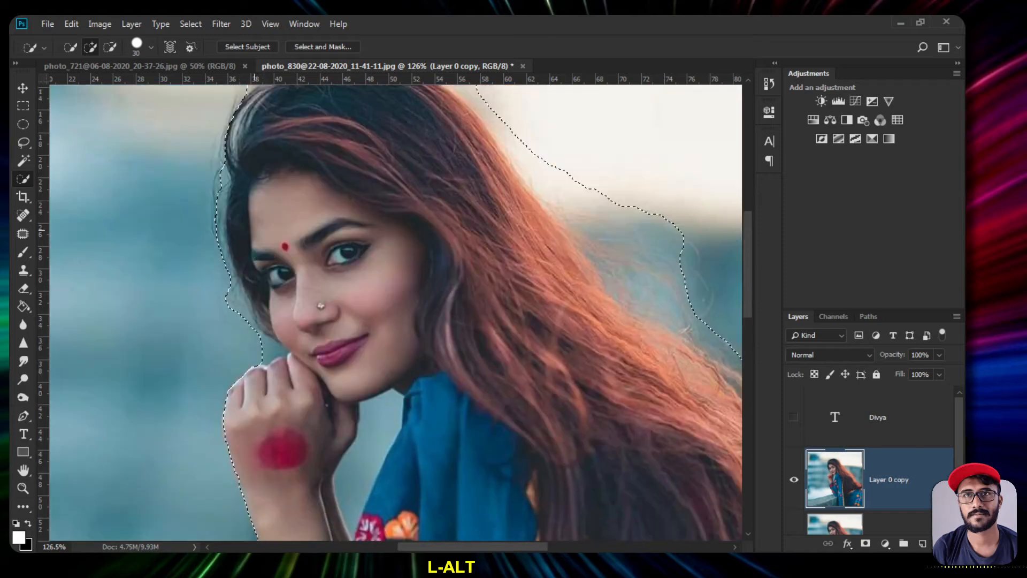
{"action": "mouse_move", "coordinate": [221, 227]}
{"action": "left_mouse_down"}
{"action": "mouse_move", "coordinate": [226, 169]}
{"action": "mouse_move", "coordinate": [209, 324]}
{"action": "left_mouse_up"}
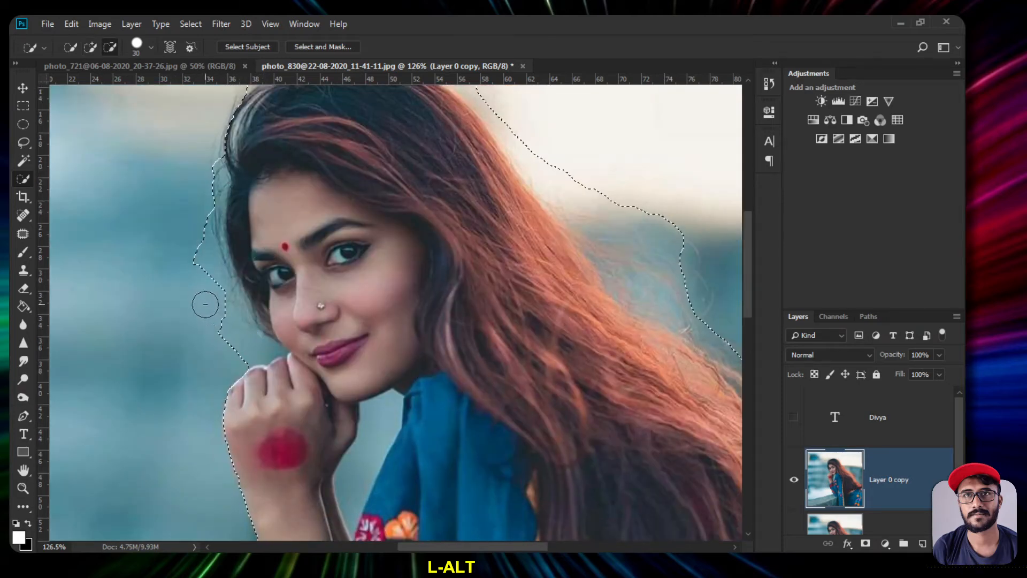
{"action": "scroll", "coordinate": [246, 374], "scroll_direction": "down", "scroll_amount": 1}
{"action": "scroll", "coordinate": [247, 375], "scroll_direction": "down", "scroll_amount": 5}
{"action": "scroll", "coordinate": [204, 309], "scroll_direction": "up", "scroll_amount": 3}
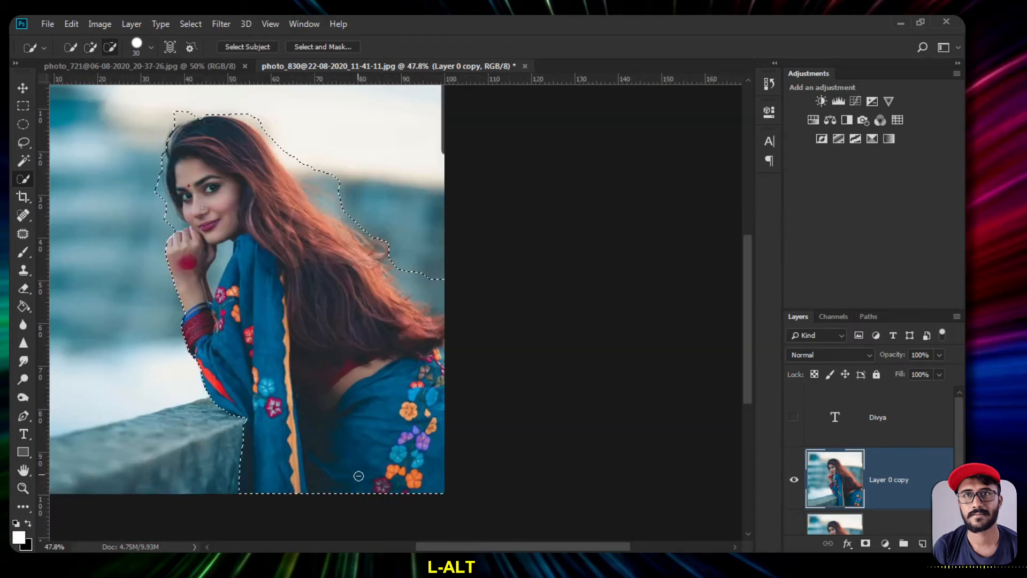
{"action": "scroll", "coordinate": [205, 309], "scroll_direction": "up", "scroll_amount": 1}
{"action": "scroll", "coordinate": [239, 85], "scroll_direction": "up", "scroll_amount": 1}
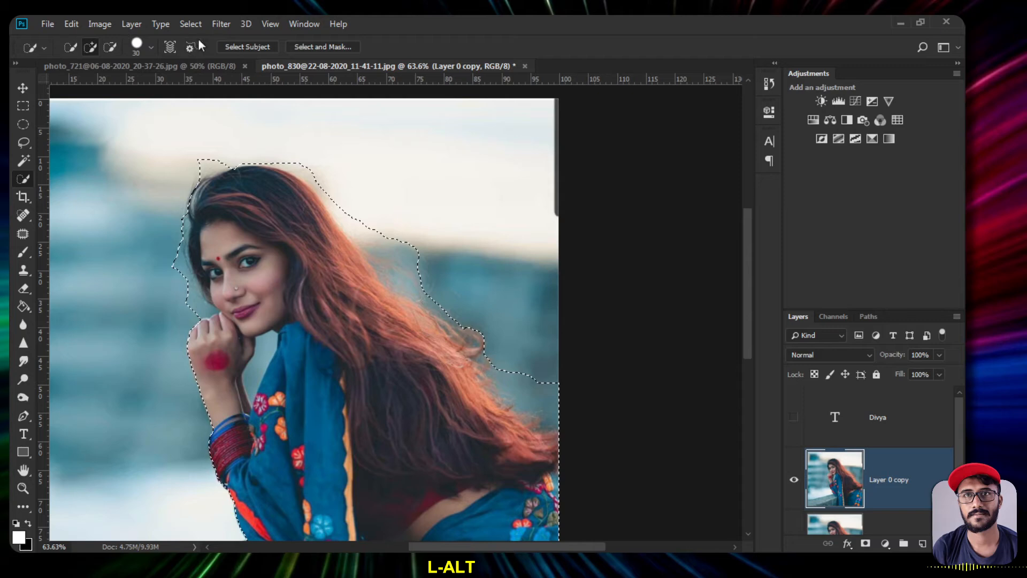
Open Refine Edge for the selection and enable Smart Radius with a radius of 6 px.
{"action": "left_click", "coordinate": [201, 19]}
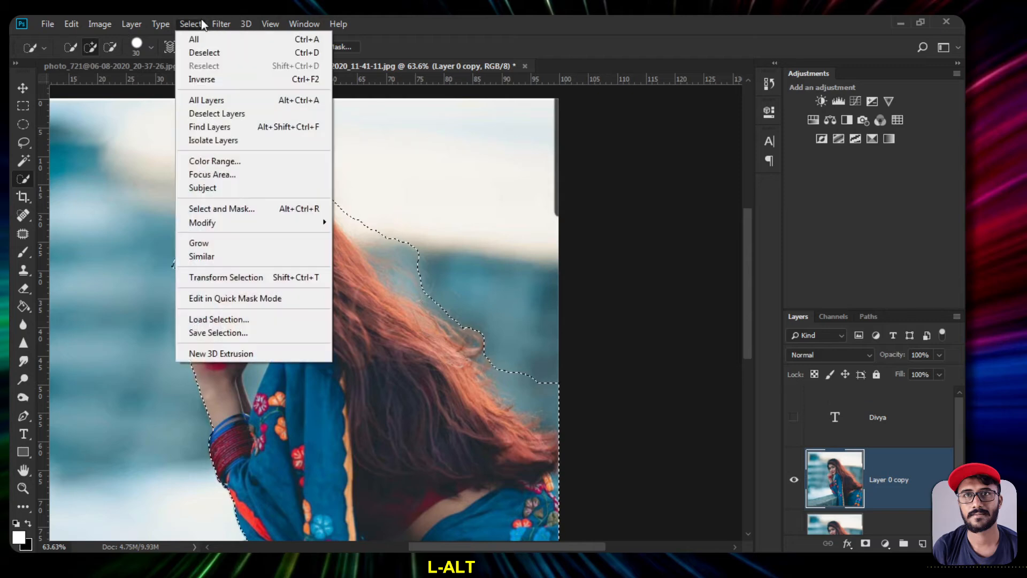
{"action": "left_click", "coordinate": [262, 212]}
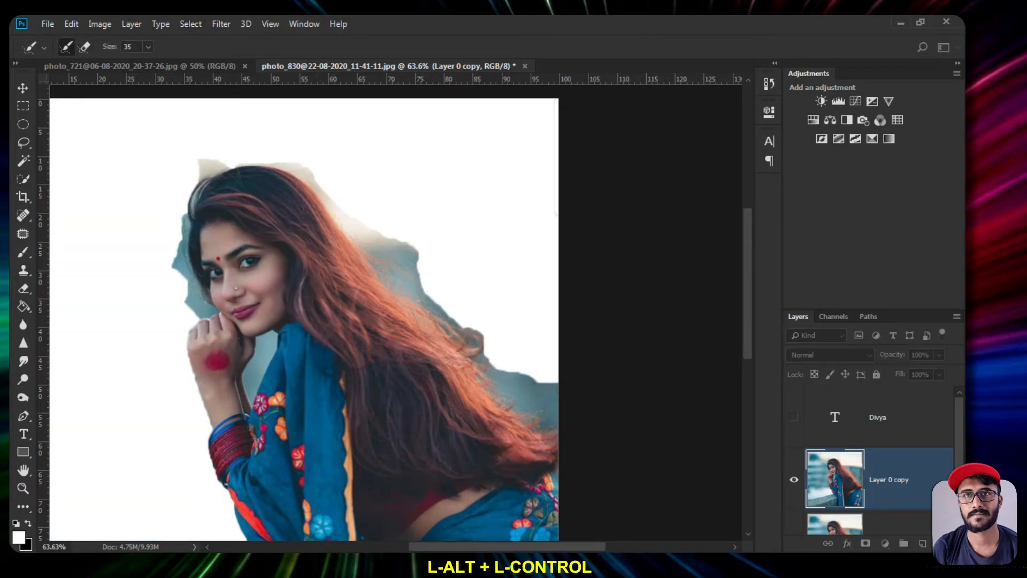
{"action": "key", "text": "ctrl+alt+r"}
{"action": "left_click_drag", "start_coordinate": [526, 92], "coordinate": [353, 132]}
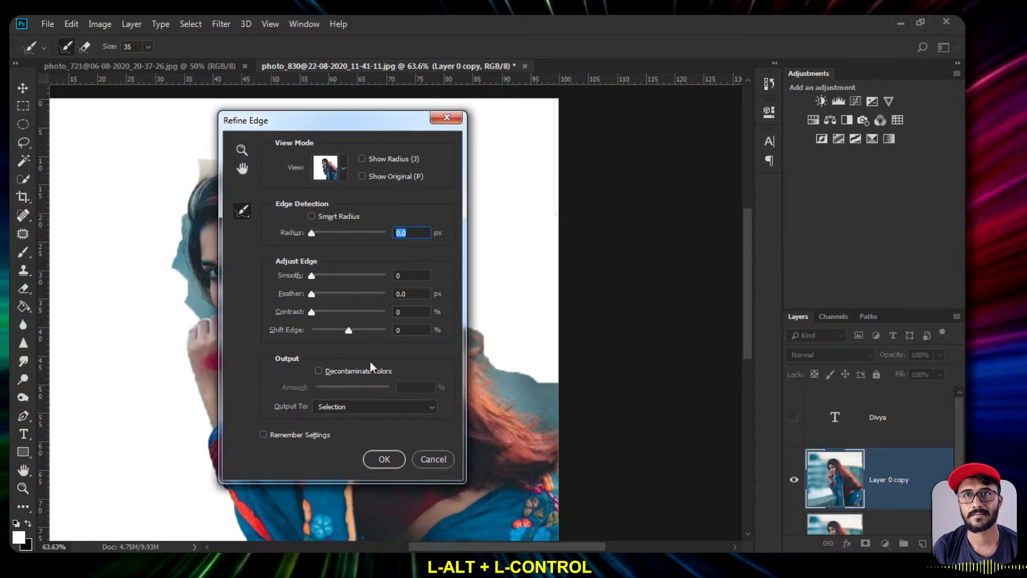
{"action": "left_click_drag", "start_coordinate": [357, 126], "coordinate": [663, 150]}
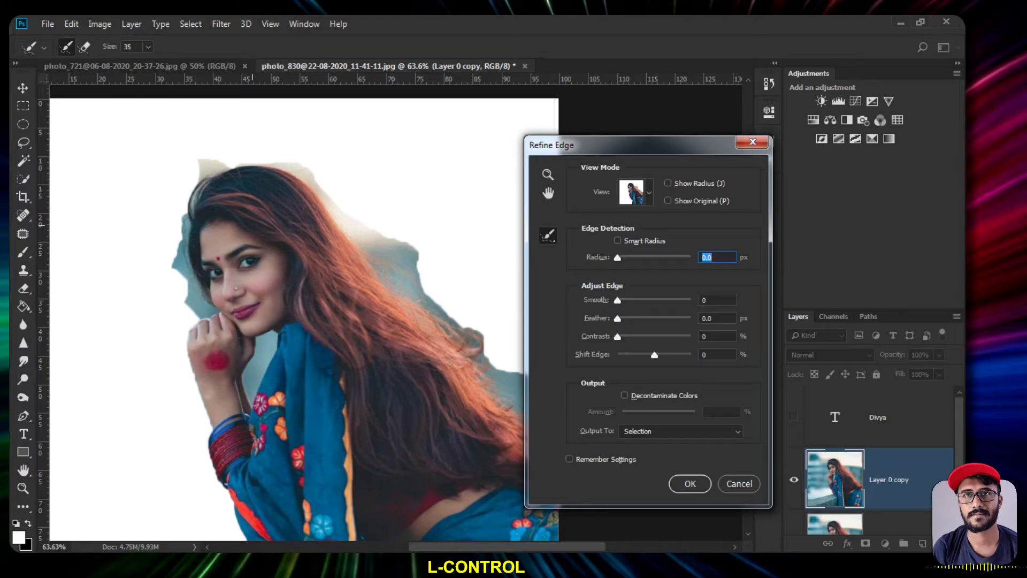
{"action": "left_click", "coordinate": [619, 240]}
{"action": "left_click_drag", "start_coordinate": [618, 258], "coordinate": [640, 259]}
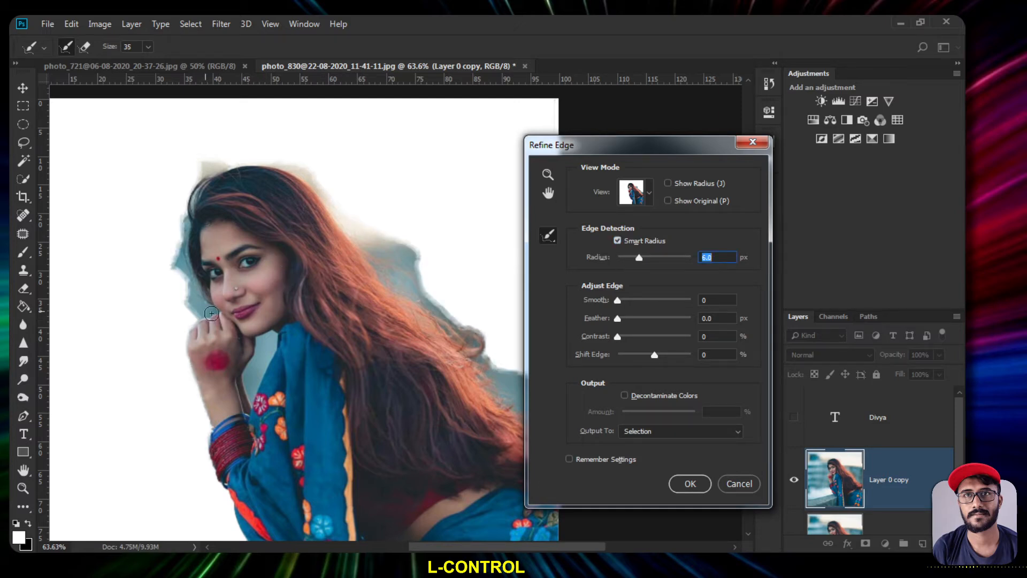
Brush edge refinement along the hair beside the face, over the crown and down the upper back of the flowing hair.
{"action": "mouse_move", "coordinate": [199, 285]}
{"action": "left_mouse_down"}
{"action": "mouse_move", "coordinate": [193, 232]}
{"action": "mouse_move", "coordinate": [199, 326]}
{"action": "mouse_move", "coordinate": [190, 211]}
{"action": "mouse_move", "coordinate": [179, 238]}
{"action": "mouse_move", "coordinate": [215, 161]}
{"action": "mouse_move", "coordinate": [193, 217]}
{"action": "mouse_move", "coordinate": [194, 185]}
{"action": "left_mouse_up"}
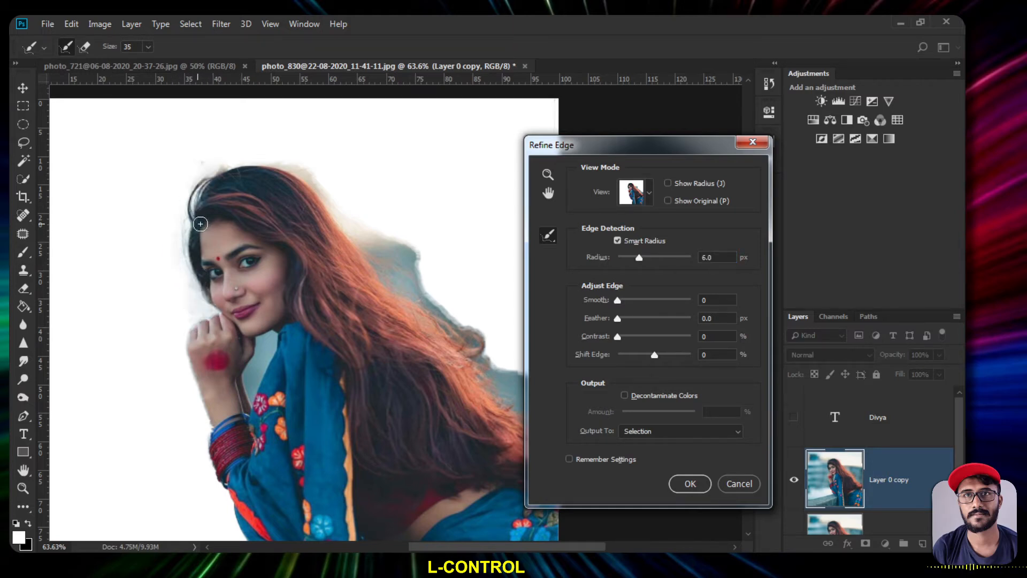
{"action": "mouse_move", "coordinate": [212, 182]}
{"action": "left_mouse_down"}
{"action": "mouse_move", "coordinate": [205, 175]}
{"action": "mouse_move", "coordinate": [257, 161]}
{"action": "mouse_move", "coordinate": [304, 178]}
{"action": "mouse_move", "coordinate": [255, 158]}
{"action": "left_mouse_up"}
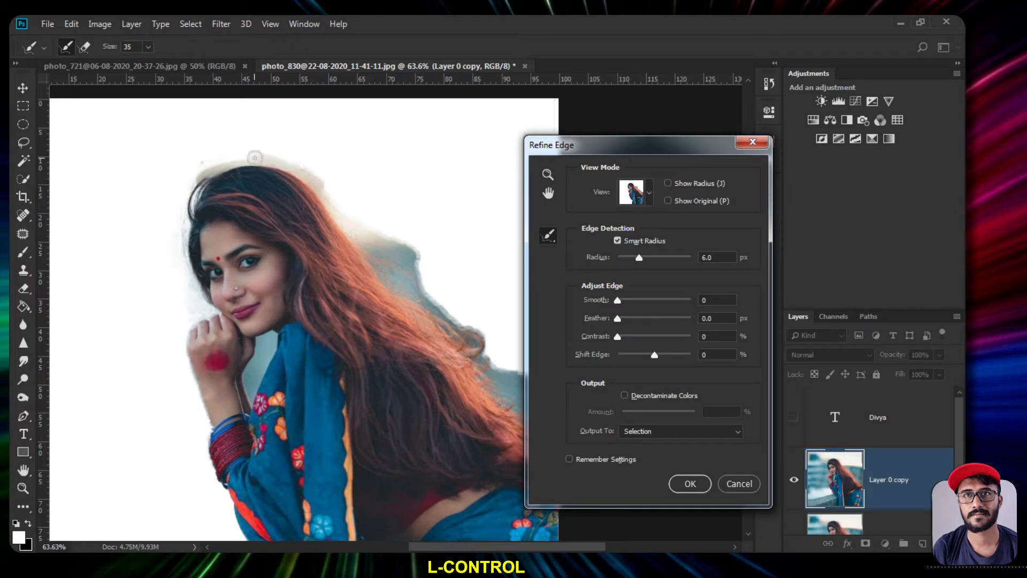
{"action": "mouse_move", "coordinate": [347, 231]}
{"action": "left_mouse_down"}
{"action": "mouse_move", "coordinate": [376, 233]}
{"action": "mouse_move", "coordinate": [380, 274]}
{"action": "mouse_move", "coordinate": [362, 241]}
{"action": "mouse_move", "coordinate": [427, 310]}
{"action": "mouse_move", "coordinate": [379, 270]}
{"action": "mouse_move", "coordinate": [466, 326]}
{"action": "mouse_move", "coordinate": [430, 307]}
{"action": "mouse_move", "coordinate": [484, 354]}
{"action": "mouse_move", "coordinate": [403, 267]}
{"action": "mouse_move", "coordinate": [401, 246]}
{"action": "mouse_move", "coordinate": [416, 258]}
{"action": "mouse_move", "coordinate": [367, 253]}
{"action": "mouse_move", "coordinate": [414, 267]}
{"action": "mouse_move", "coordinate": [373, 242]}
{"action": "mouse_move", "coordinate": [437, 311]}
{"action": "mouse_move", "coordinate": [379, 274]}
{"action": "mouse_move", "coordinate": [458, 323]}
{"action": "left_mouse_up"}
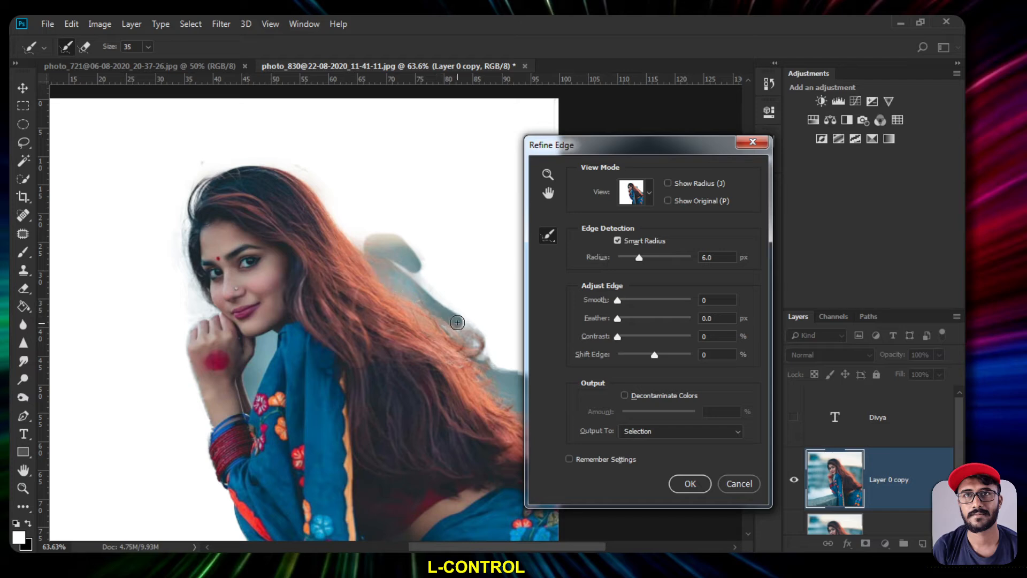
{"action": "mouse_move", "coordinate": [362, 246]}
{"action": "left_mouse_down"}
{"action": "mouse_move", "coordinate": [497, 364]}
{"action": "mouse_move", "coordinate": [453, 330]}
{"action": "mouse_move", "coordinate": [484, 343]}
{"action": "left_mouse_up"}
Refine the edge of the lower flowing hair to the photo's edge and beside the forearm, and apply the Refine Edge result.
{"action": "left_click_drag", "start_coordinate": [602, 152], "coordinate": [754, 101]}
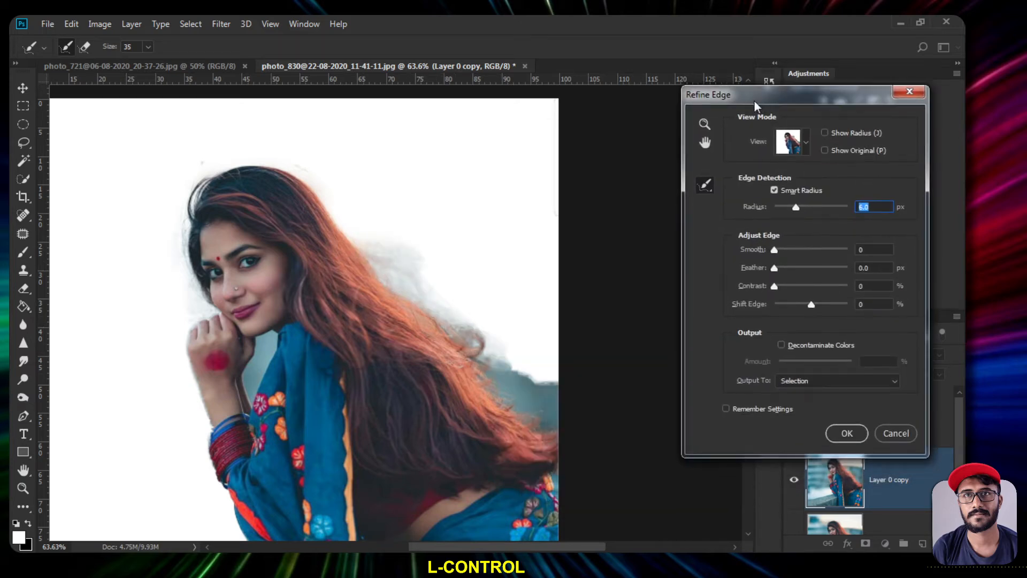
{"action": "mouse_move", "coordinate": [466, 344]}
{"action": "left_mouse_down"}
{"action": "mouse_move", "coordinate": [522, 382]}
{"action": "mouse_move", "coordinate": [470, 363]}
{"action": "left_mouse_up"}
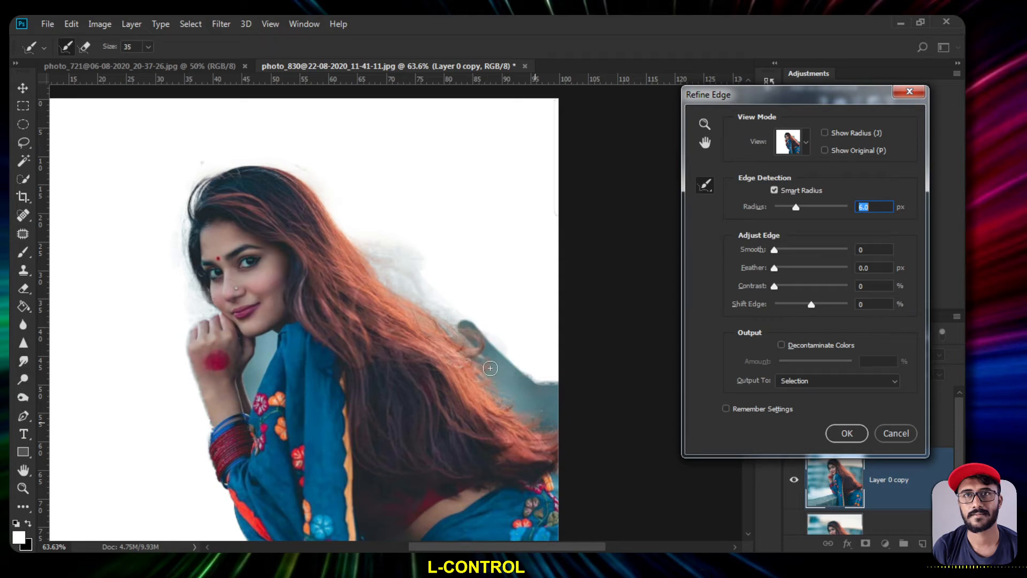
{"action": "mouse_move", "coordinate": [554, 428]}
{"action": "left_mouse_down"}
{"action": "mouse_move", "coordinate": [547, 407]}
{"action": "mouse_move", "coordinate": [527, 436]}
{"action": "left_mouse_up"}
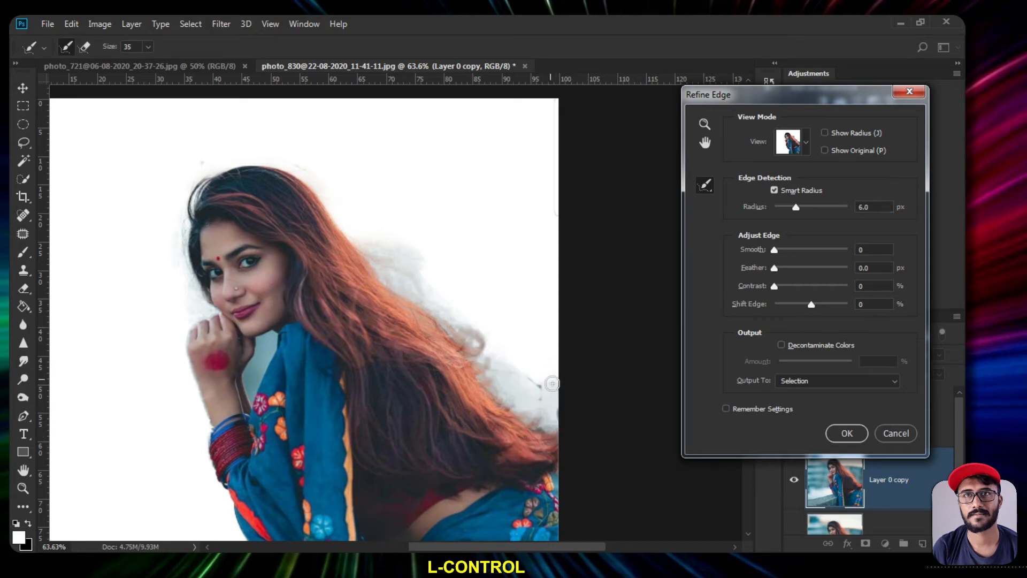
{"action": "mouse_move", "coordinate": [552, 383]}
{"action": "left_mouse_down"}
{"action": "mouse_move", "coordinate": [513, 366]}
{"action": "mouse_move", "coordinate": [553, 398]}
{"action": "mouse_move", "coordinate": [497, 363]}
{"action": "left_mouse_up"}
{"action": "mouse_move", "coordinate": [372, 243]}
{"action": "left_mouse_down"}
{"action": "mouse_move", "coordinate": [429, 269]}
{"action": "mouse_move", "coordinate": [399, 269]}
{"action": "mouse_move", "coordinate": [447, 284]}
{"action": "left_mouse_up"}
{"action": "mouse_move", "coordinate": [164, 385]}
{"action": "left_mouse_down"}
{"action": "mouse_move", "coordinate": [196, 428]}
{"action": "mouse_move", "coordinate": [204, 464]}
{"action": "left_mouse_up"}
{"action": "left_click", "coordinate": [844, 434]}
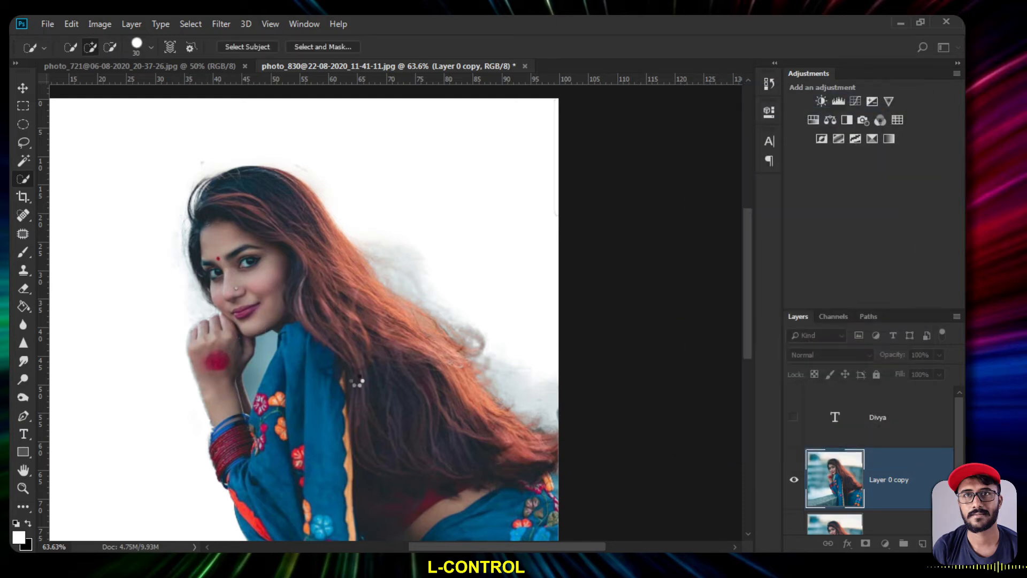
Add a layer mask to Layer 0 copy from the refined selection of the woman.
{"action": "scroll", "coordinate": [400, 264], "scroll_direction": "down", "scroll_amount": 2}
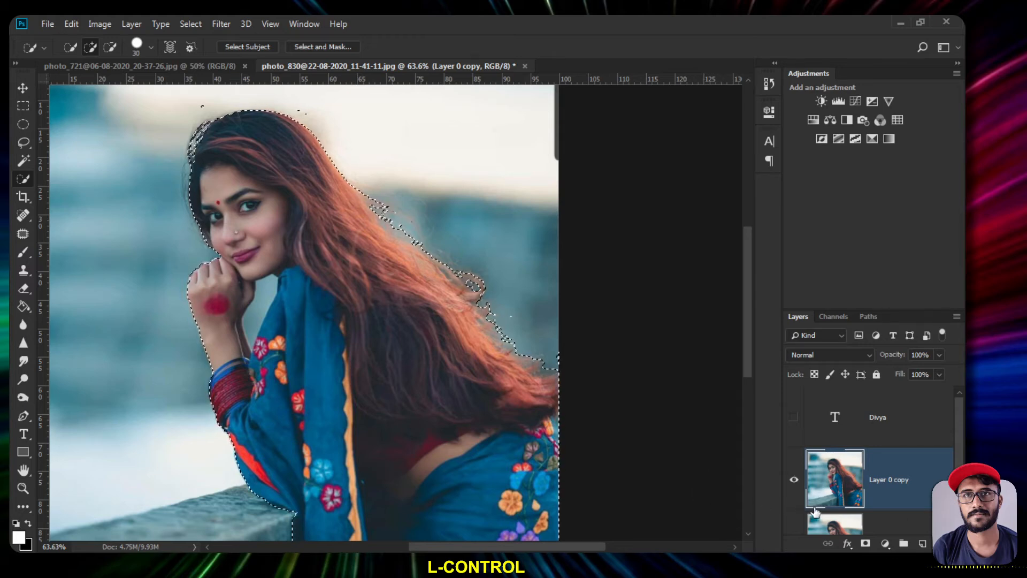
{"action": "scroll", "coordinate": [815, 512], "scroll_direction": "down", "scroll_amount": 1}
{"action": "scroll", "coordinate": [856, 503], "scroll_direction": "up", "scroll_amount": 1}
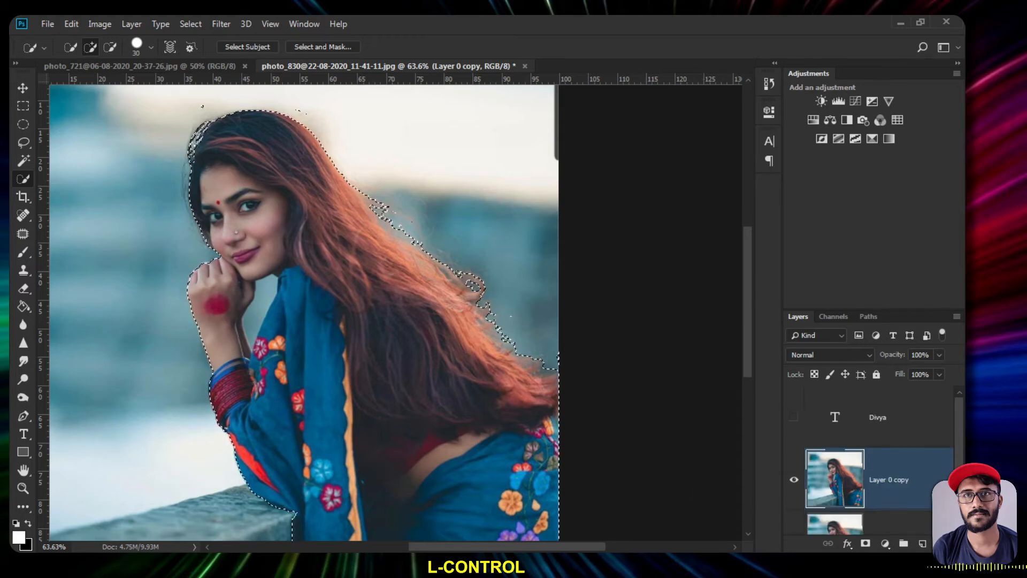
{"action": "left_click", "coordinate": [866, 545]}
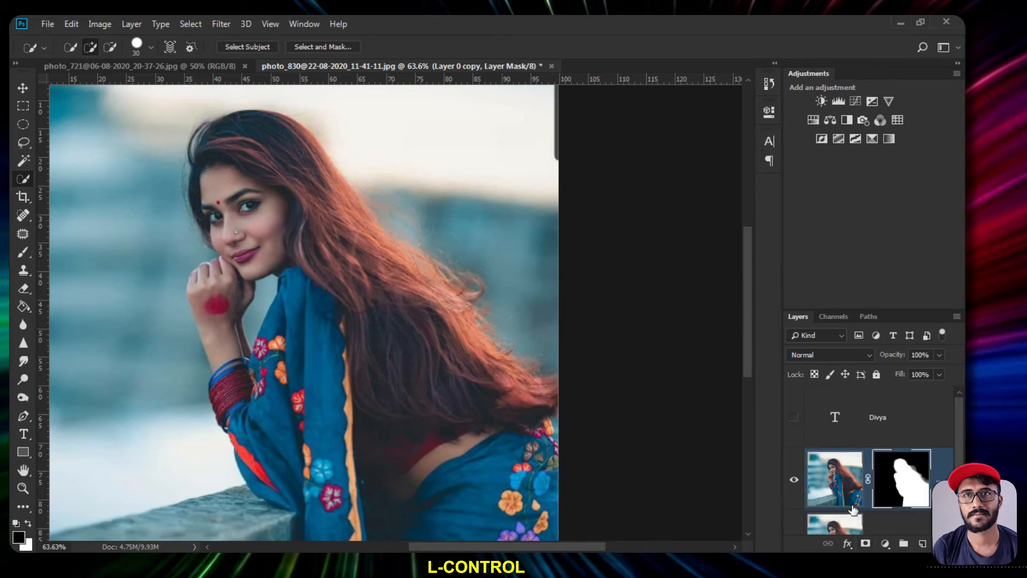
Move the name text layer beneath the masked photo layer and make it visible.
{"action": "scroll", "coordinate": [463, 357], "scroll_direction": "up", "scroll_amount": 2}
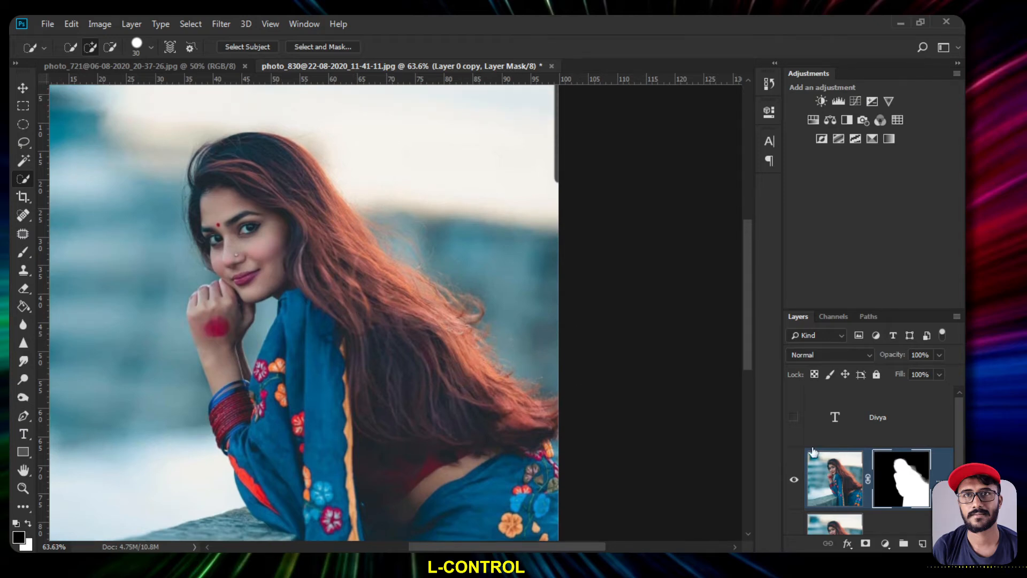
{"action": "left_click_drag", "start_coordinate": [934, 432], "coordinate": [924, 520]}
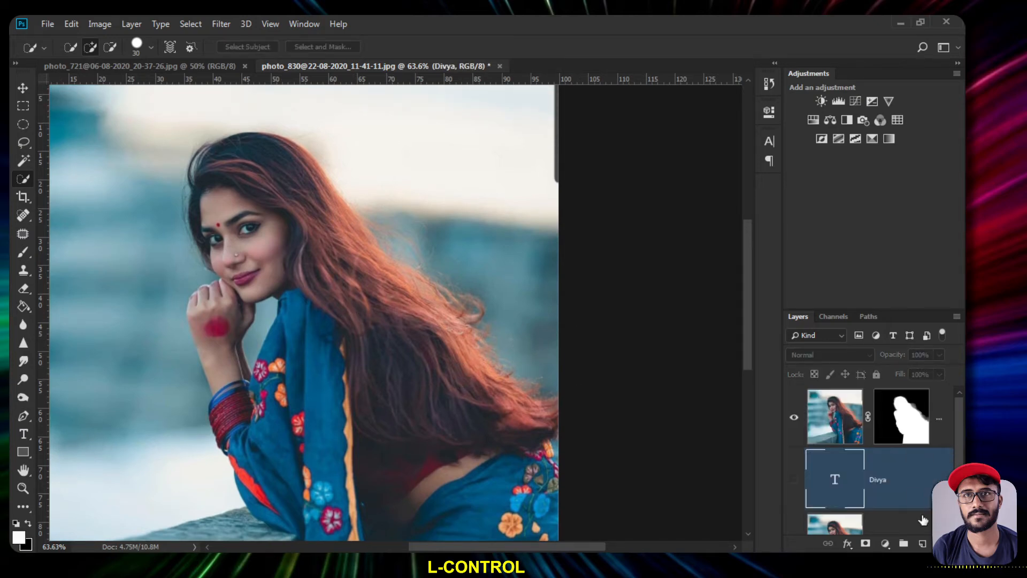
{"action": "left_click", "coordinate": [795, 481]}
{"action": "scroll", "coordinate": [188, 203], "scroll_direction": "down", "scroll_amount": 4}
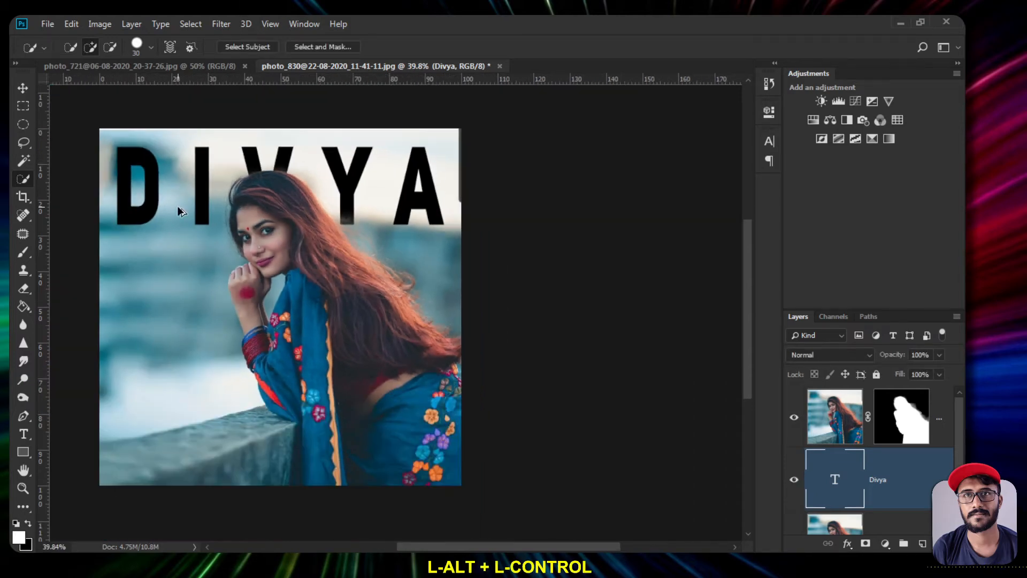
Examine how the name text sits behind the woman's head and hair, up close and across the whole photo.
{"action": "scroll", "coordinate": [188, 204], "scroll_direction": "up", "scroll_amount": 1}
{"action": "scroll", "coordinate": [189, 203], "scroll_direction": "up", "scroll_amount": 2}
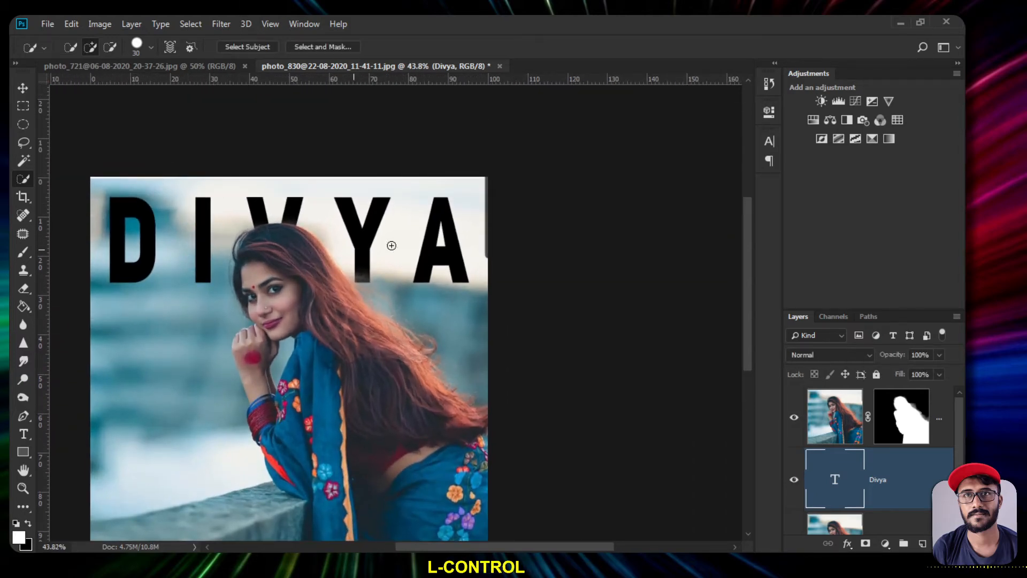
{"action": "left_click_drag", "start_coordinate": [908, 481], "coordinate": [893, 406]}
{"action": "left_click_drag", "start_coordinate": [902, 454], "coordinate": [914, 505]}
{"action": "scroll", "coordinate": [289, 278], "scroll_direction": "down", "scroll_amount": 3}
{"action": "scroll", "coordinate": [247, 242], "scroll_direction": "up", "scroll_amount": 1}
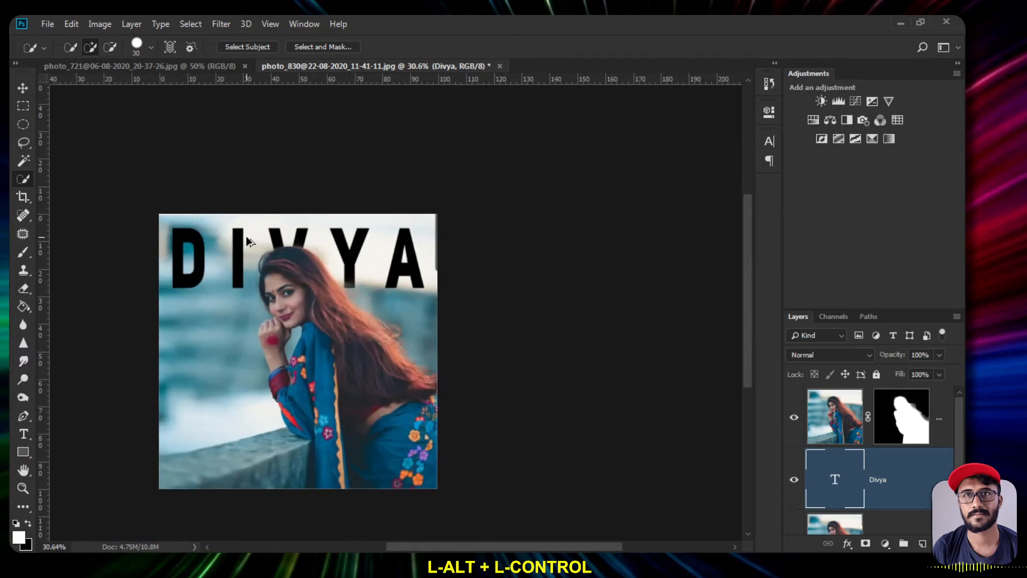
{"action": "scroll", "coordinate": [250, 243], "scroll_direction": "down", "scroll_amount": 1}
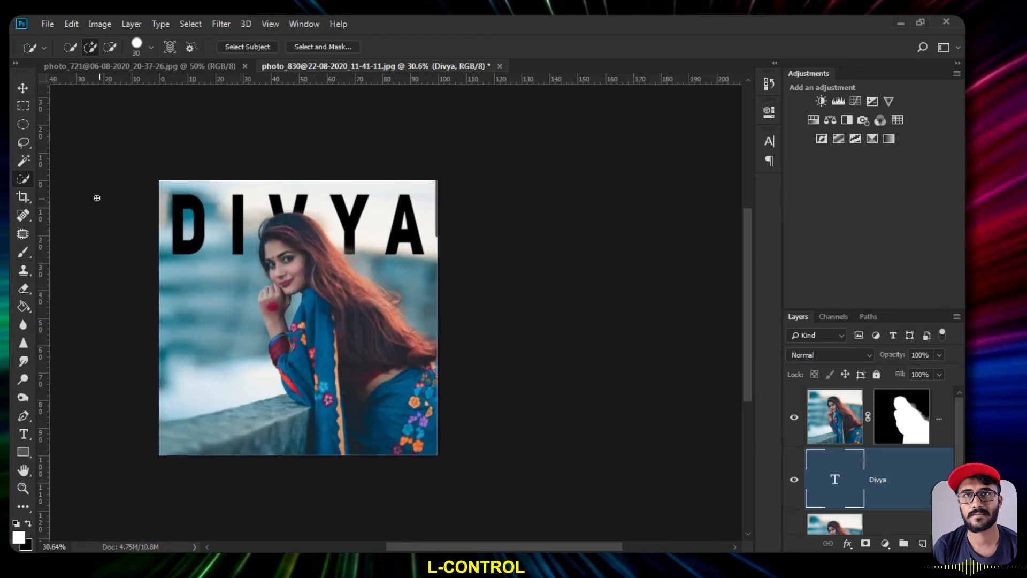
{"action": "scroll", "coordinate": [115, 206], "scroll_direction": "up", "scroll_amount": 1}
{"action": "scroll", "coordinate": [151, 213], "scroll_direction": "down", "scroll_amount": 1}
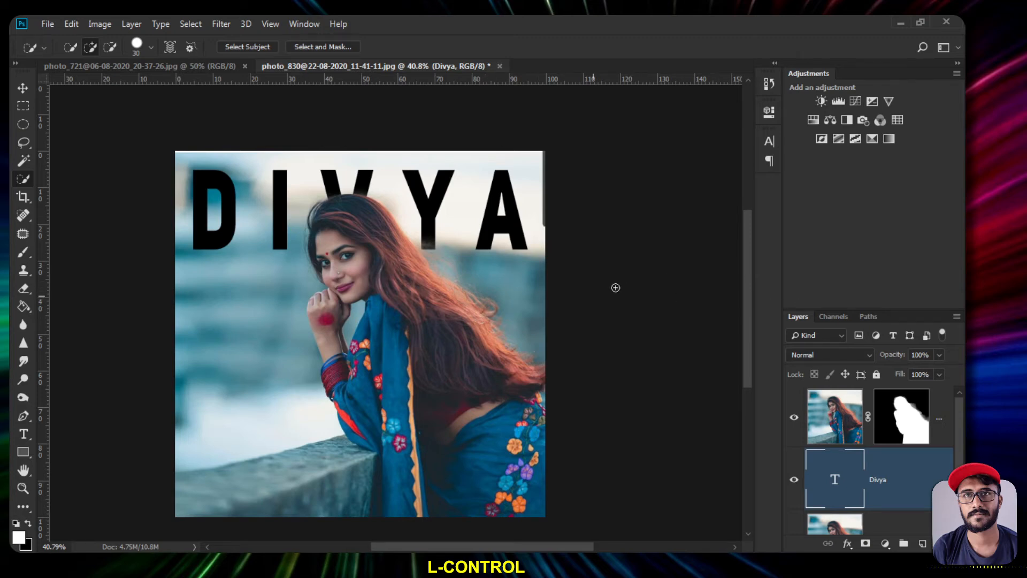
{"action": "scroll", "coordinate": [321, 262], "scroll_direction": "down", "scroll_amount": 1}
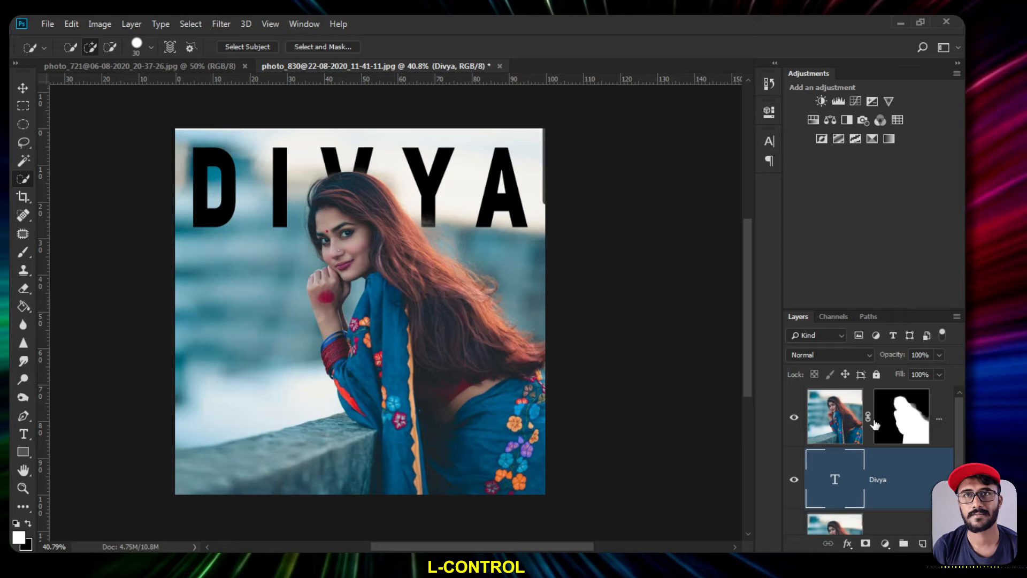
Add a Color Overlay effect to the name text layer, keeping the photo in view beside the layer style settings.
{"action": "left_click", "coordinate": [848, 543]}
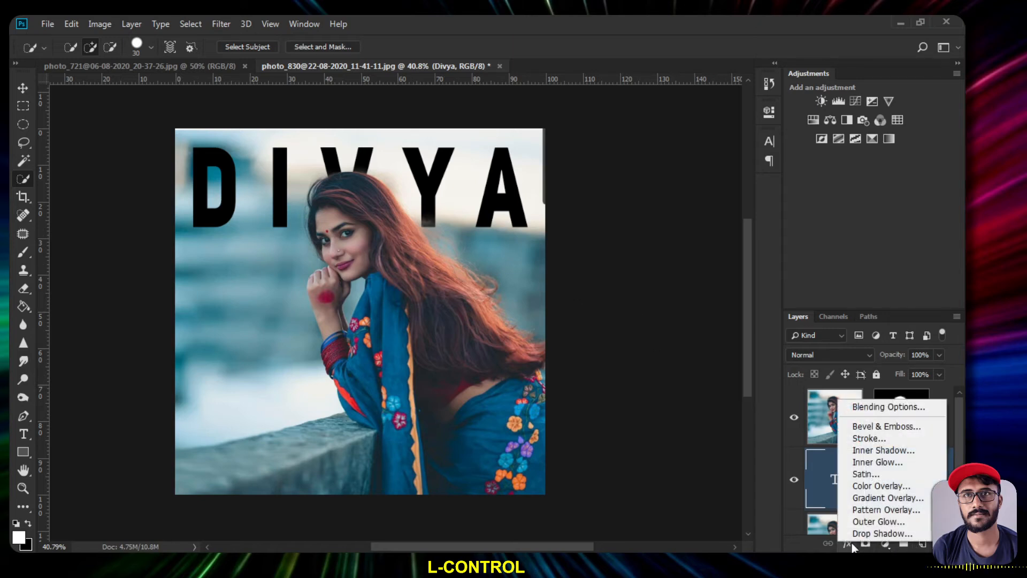
{"action": "left_click", "coordinate": [852, 545]}
{"action": "left_click", "coordinate": [851, 544]}
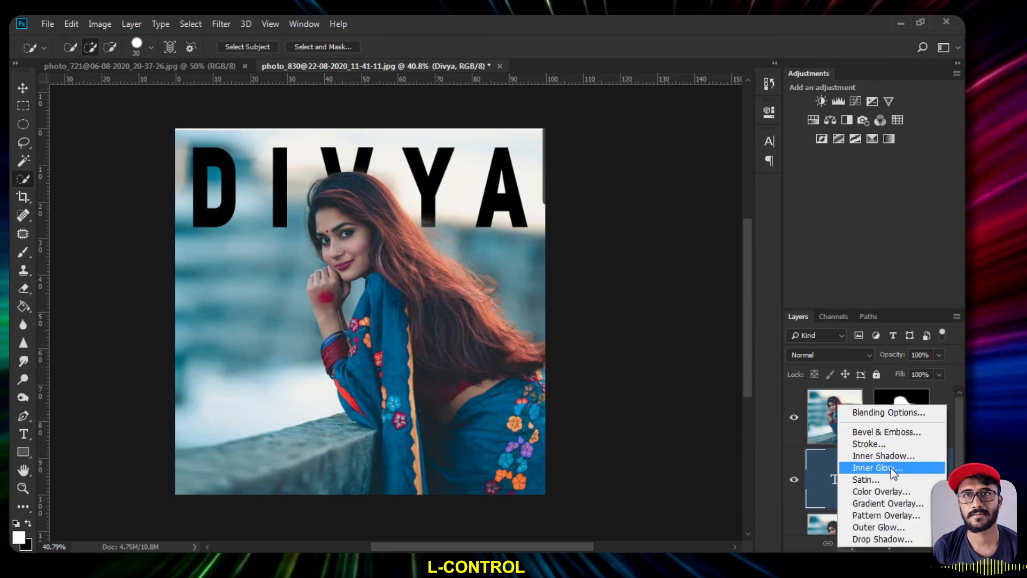
{"action": "left_click", "coordinate": [888, 492]}
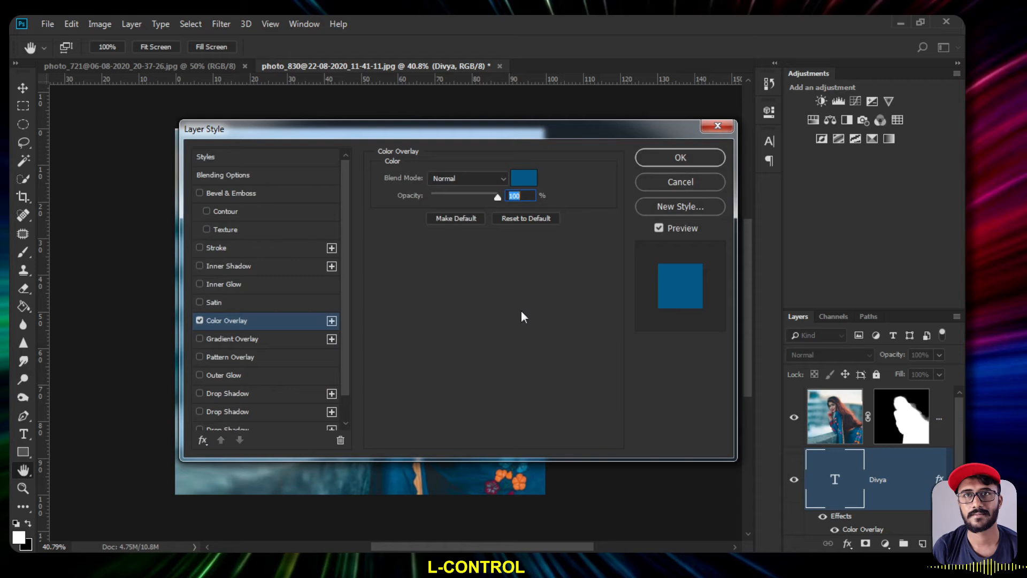
{"action": "left_click_drag", "start_coordinate": [443, 139], "coordinate": [862, 190]}
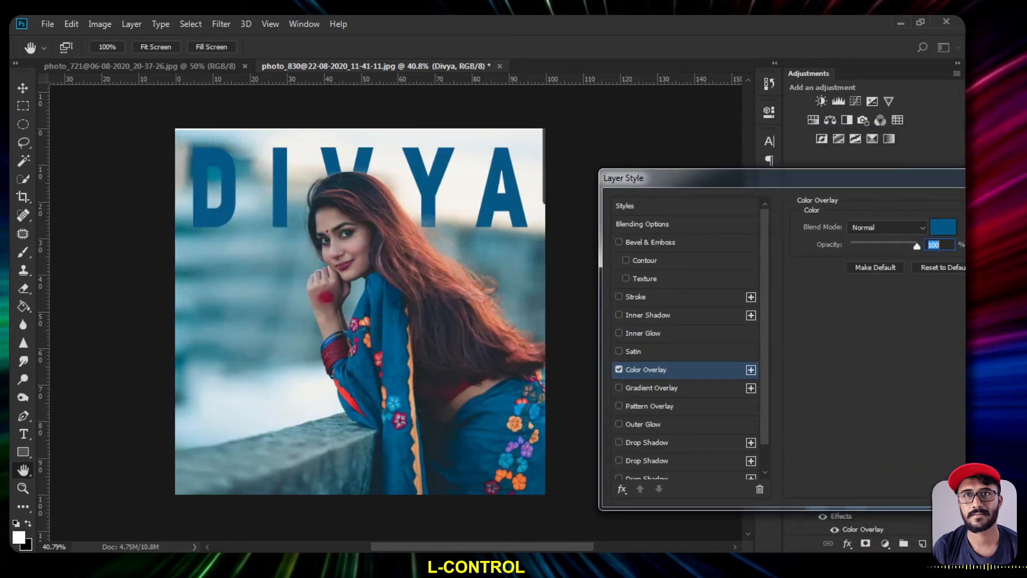
Sample a blue from the woman's scarf as the name text's overlay colour and apply the layer style.
{"action": "left_click", "coordinate": [939, 233]}
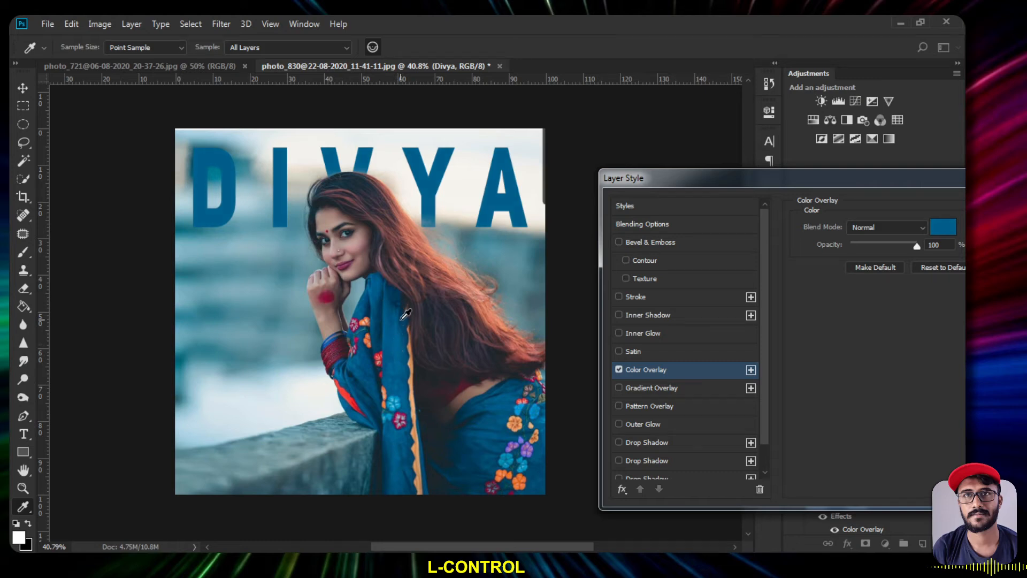
{"action": "left_click_drag", "start_coordinate": [405, 314], "coordinate": [405, 296]}
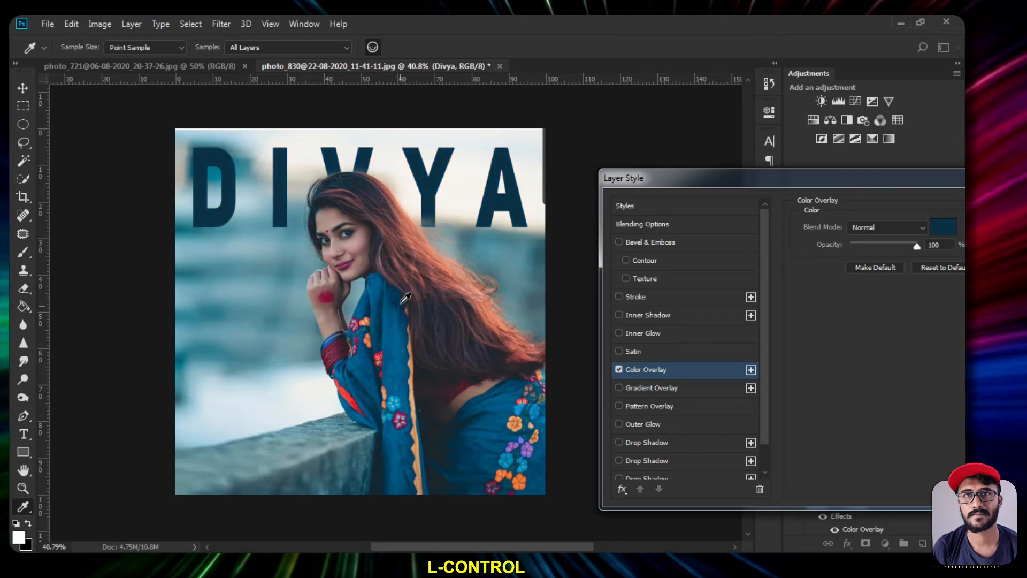
{"action": "left_click", "coordinate": [405, 327]}
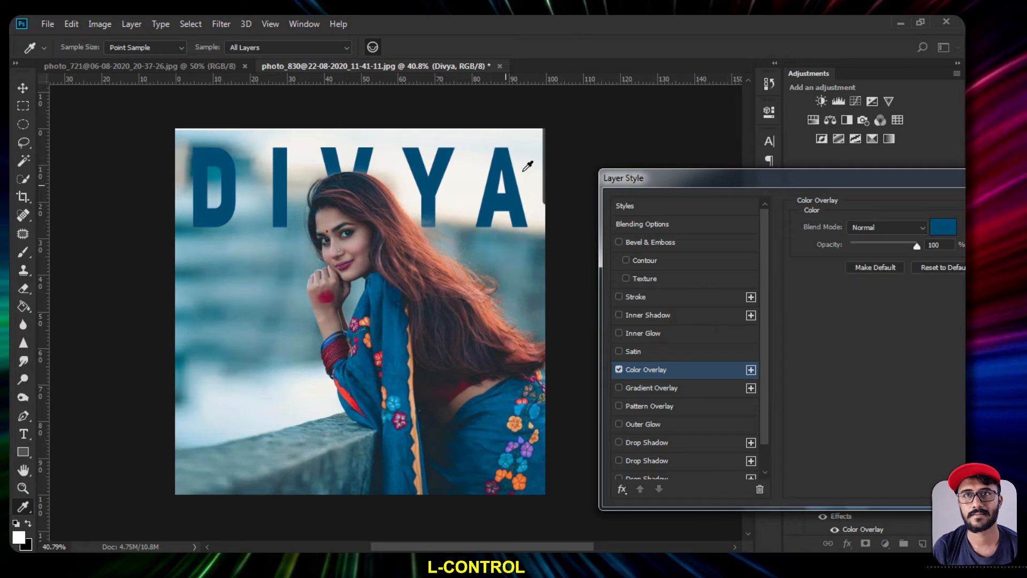
{"action": "key", "text": "Escape"}
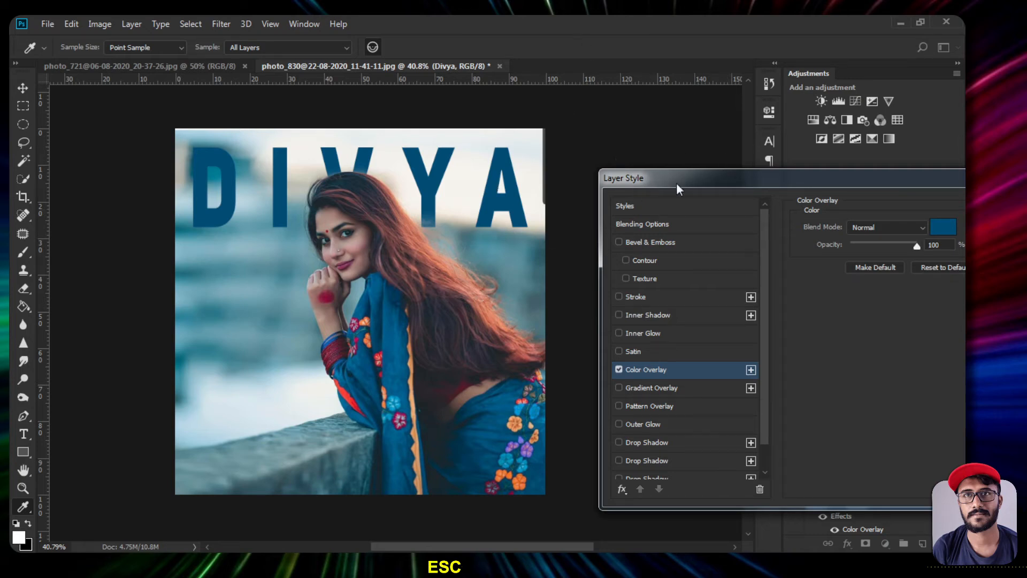
{"action": "key", "text": "Return"}
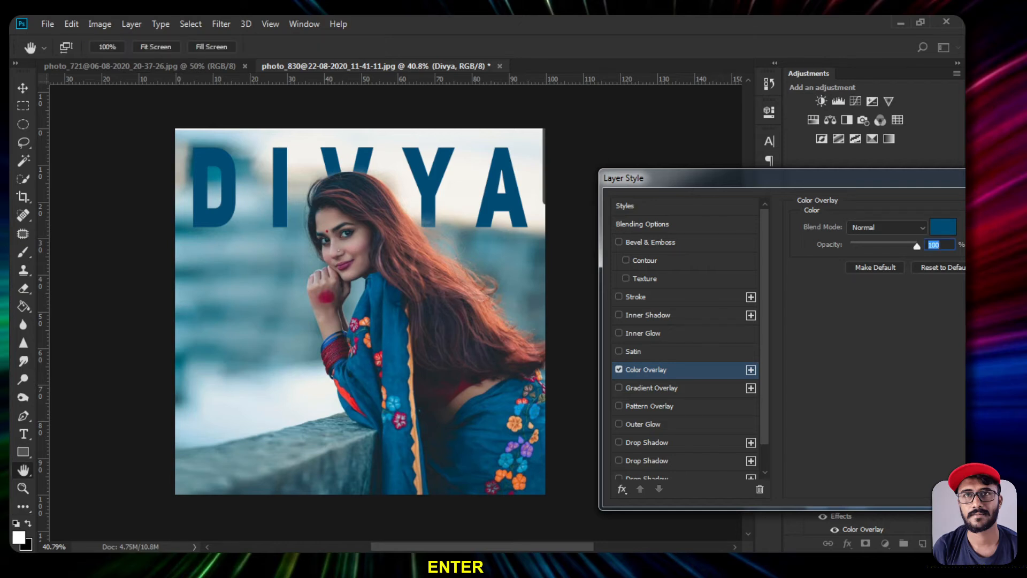
{"action": "key", "text": "Return"}
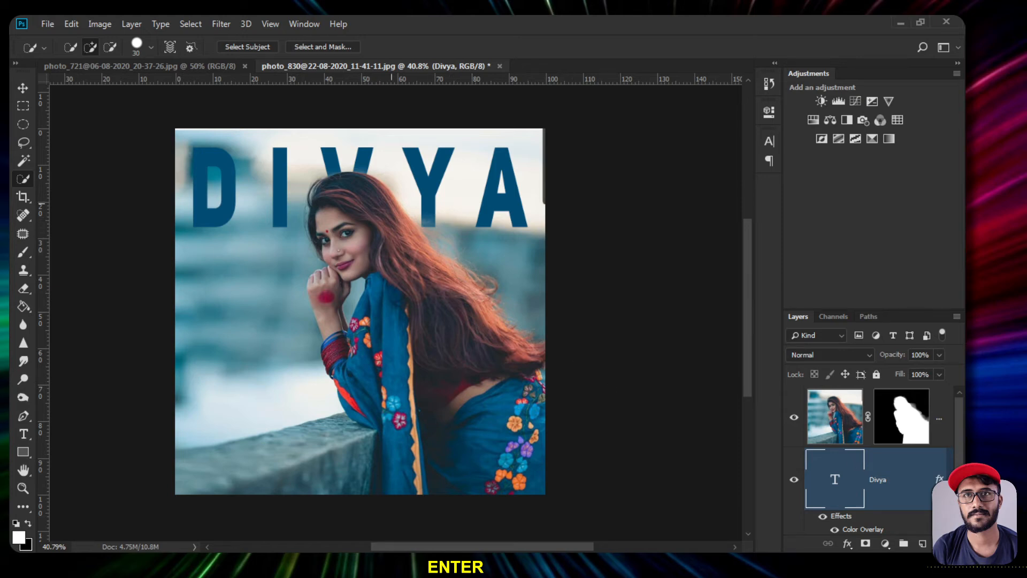
Add a white Outer Glow to the name text with Screen blend mode, 53% opacity, 11% spread and 106 px size.
{"action": "scroll", "coordinate": [397, 248], "scroll_direction": "down", "scroll_amount": 1}
{"action": "scroll", "coordinate": [398, 248], "scroll_direction": "down", "scroll_amount": 2}
{"action": "scroll", "coordinate": [402, 253], "scroll_direction": "up", "scroll_amount": 1}
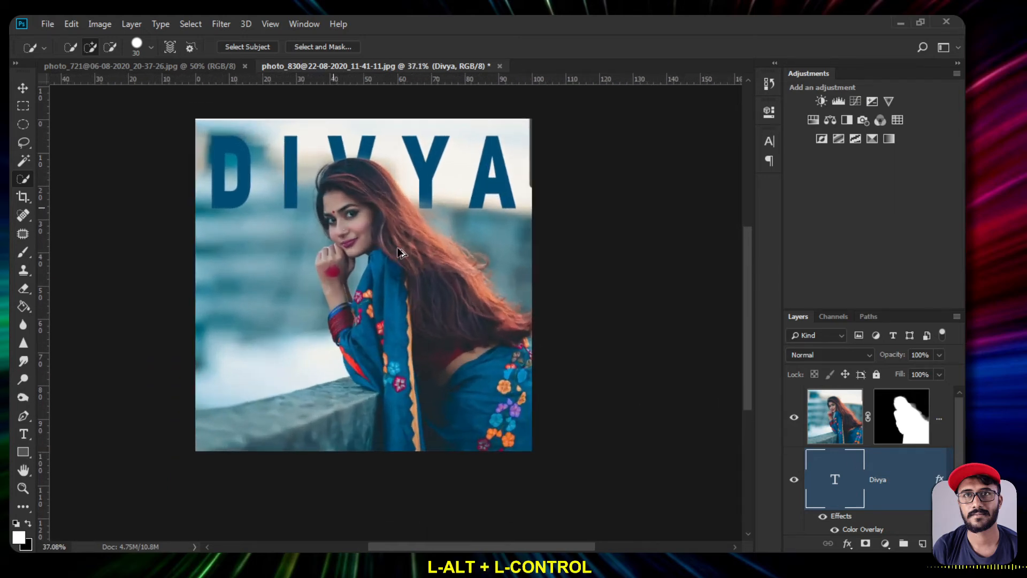
{"action": "left_click", "coordinate": [848, 545]}
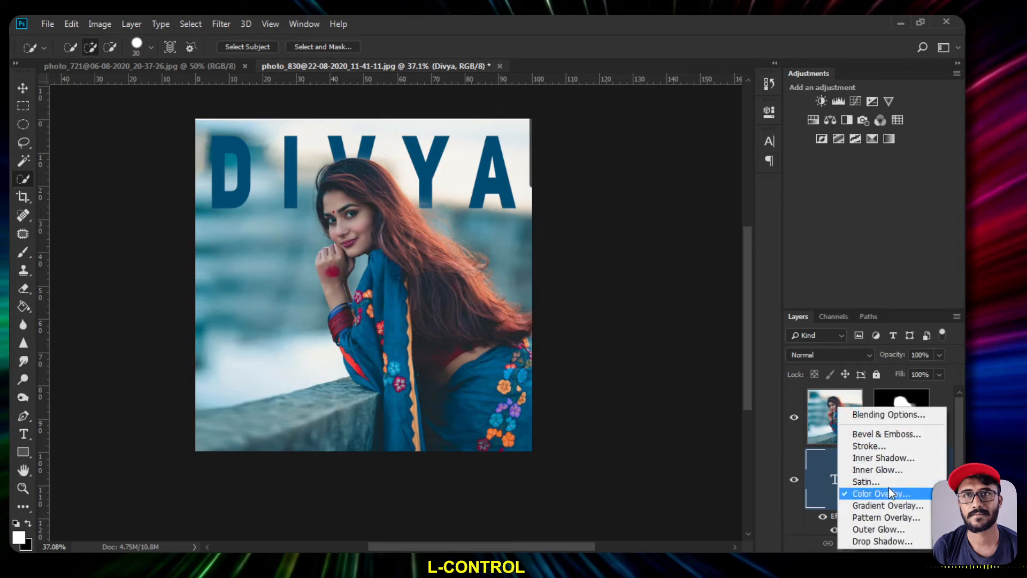
{"action": "left_click", "coordinate": [887, 528]}
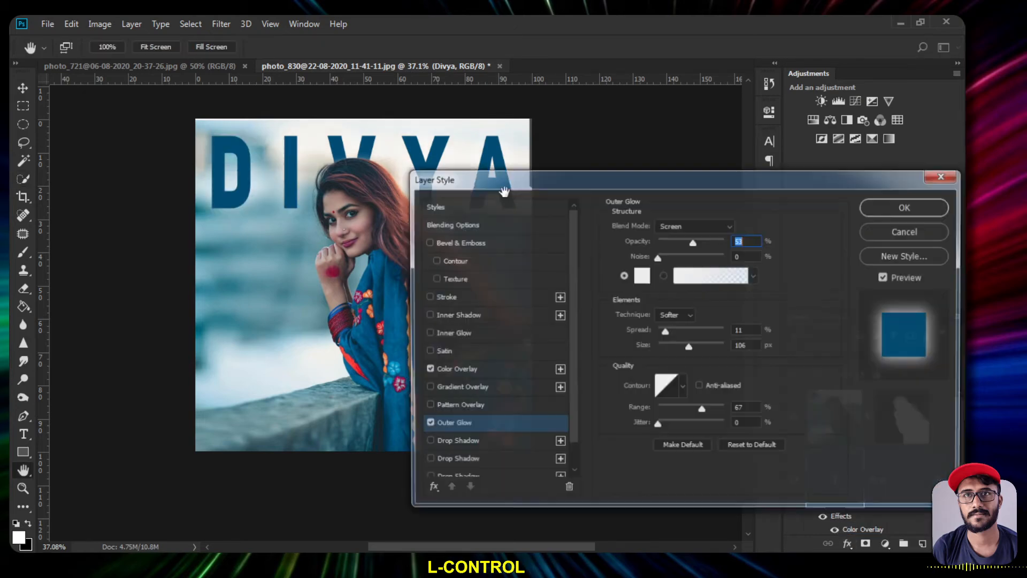
{"action": "left_click_drag", "start_coordinate": [551, 181], "coordinate": [456, 170]}
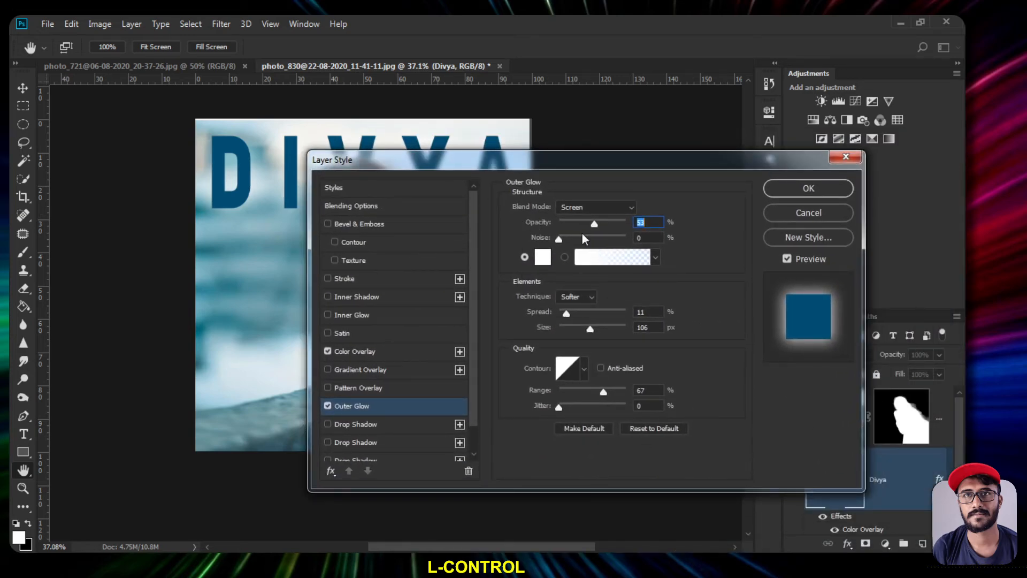
{"action": "left_click", "coordinate": [606, 209]}
{"action": "left_click", "coordinate": [609, 209]}
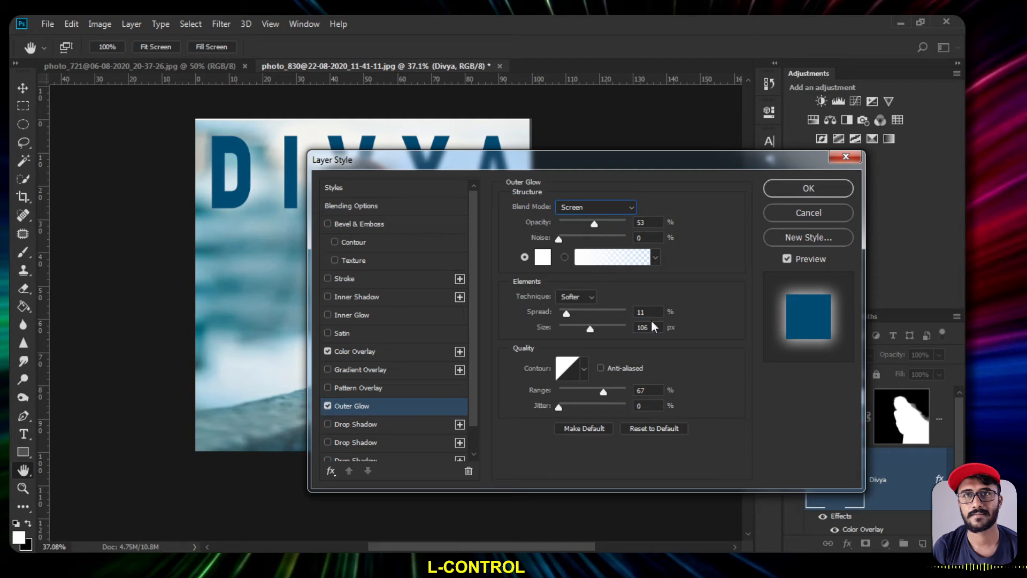
{"action": "left_click", "coordinate": [808, 188]}
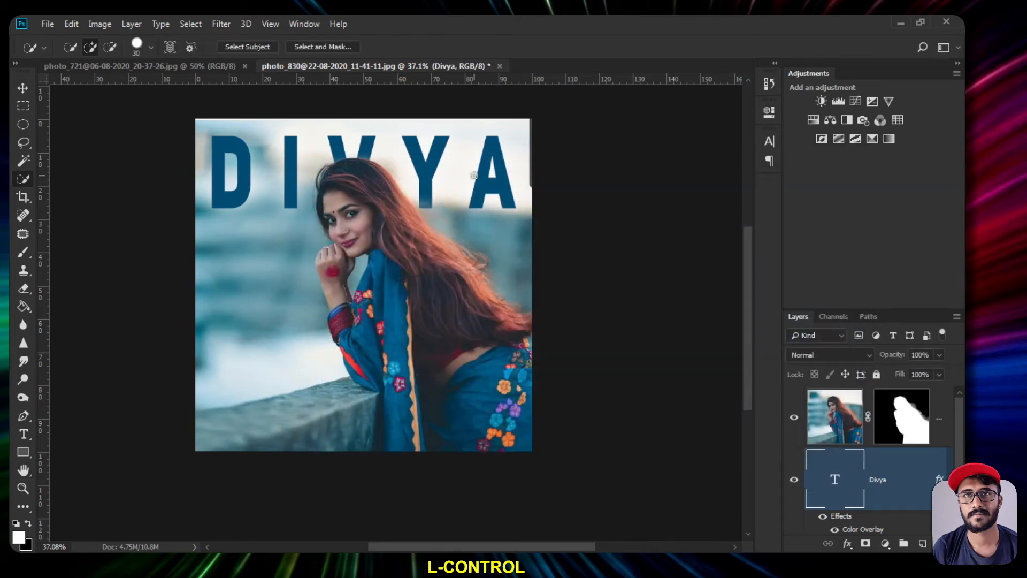
Nudge the name text slightly across the upper part of the photo, keeping it behind the woman's head.
{"action": "left_click", "coordinate": [22, 90]}
{"action": "mouse_move", "coordinate": [219, 160]}
{"action": "left_mouse_down"}
{"action": "mouse_move", "coordinate": [221, 345]}
{"action": "mouse_move", "coordinate": [220, 161]}
{"action": "left_mouse_up"}
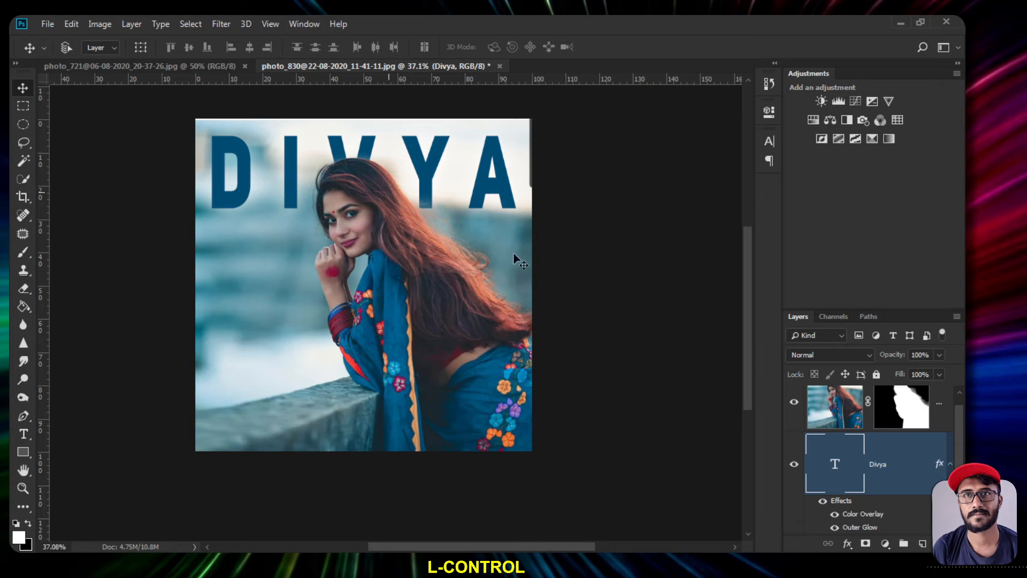
{"action": "mouse_move", "coordinate": [347, 153]}
{"action": "left_mouse_down"}
{"action": "mouse_move", "coordinate": [327, 259]}
{"action": "mouse_move", "coordinate": [343, 168]}
{"action": "mouse_move", "coordinate": [362, 151]}
{"action": "mouse_move", "coordinate": [347, 146]}
{"action": "left_mouse_up"}
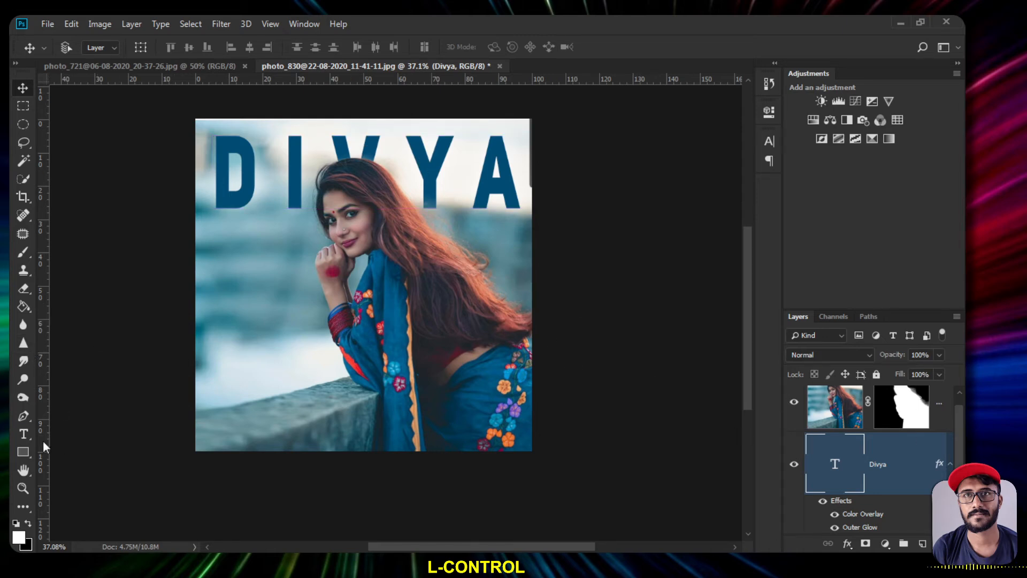
Replace the wording of the name text layer with a different first name and commit the edit.
{"action": "left_click", "coordinate": [23, 434]}
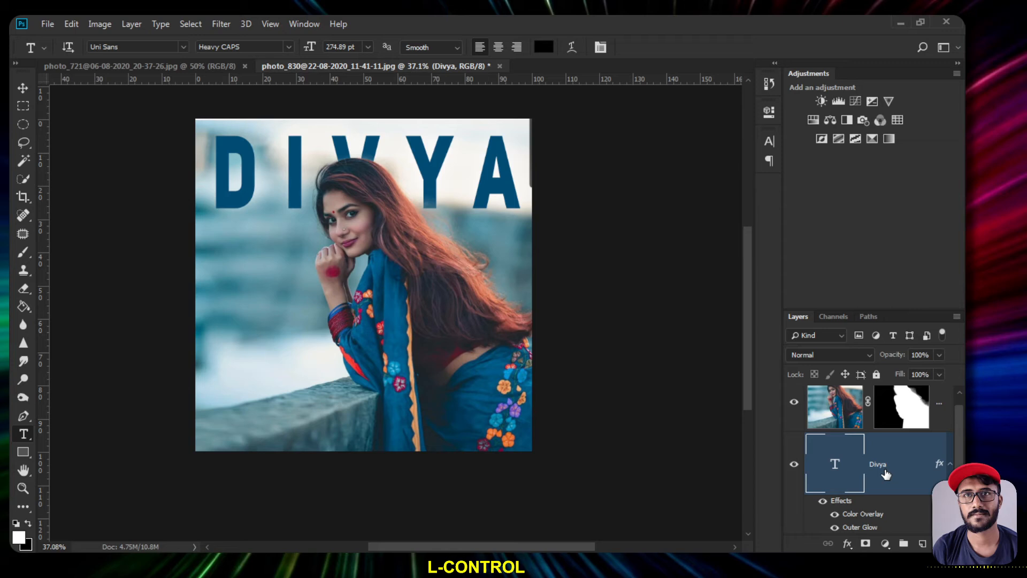
{"action": "left_click", "coordinate": [266, 171]}
{"action": "key", "text": "ctrl+a"}
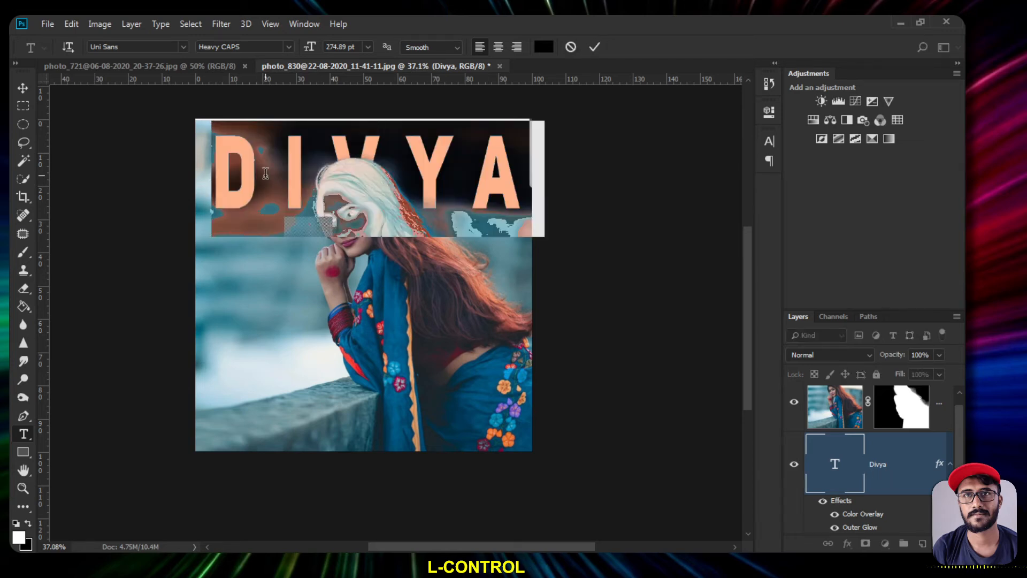
{"action": "type", "text": "Vidya"}
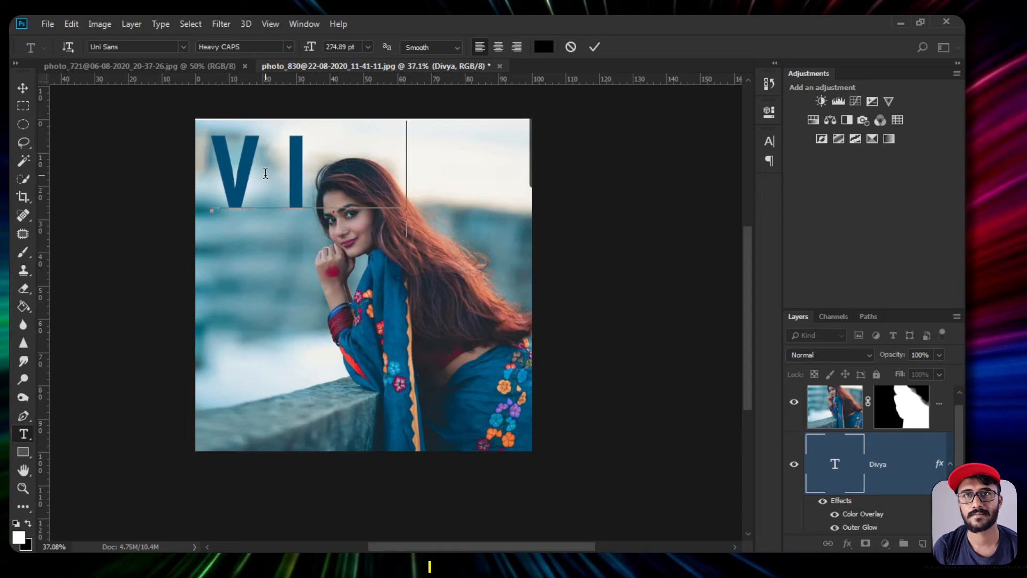
{"action": "key", "text": "ctrl+a"}
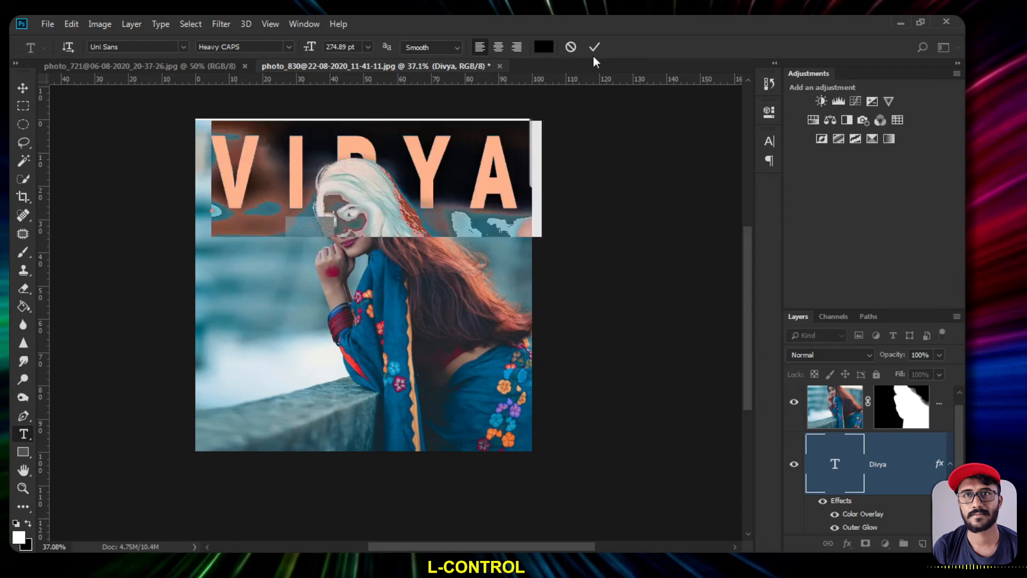
{"action": "left_click", "coordinate": [594, 47]}
{"action": "key", "text": "ctrl"}
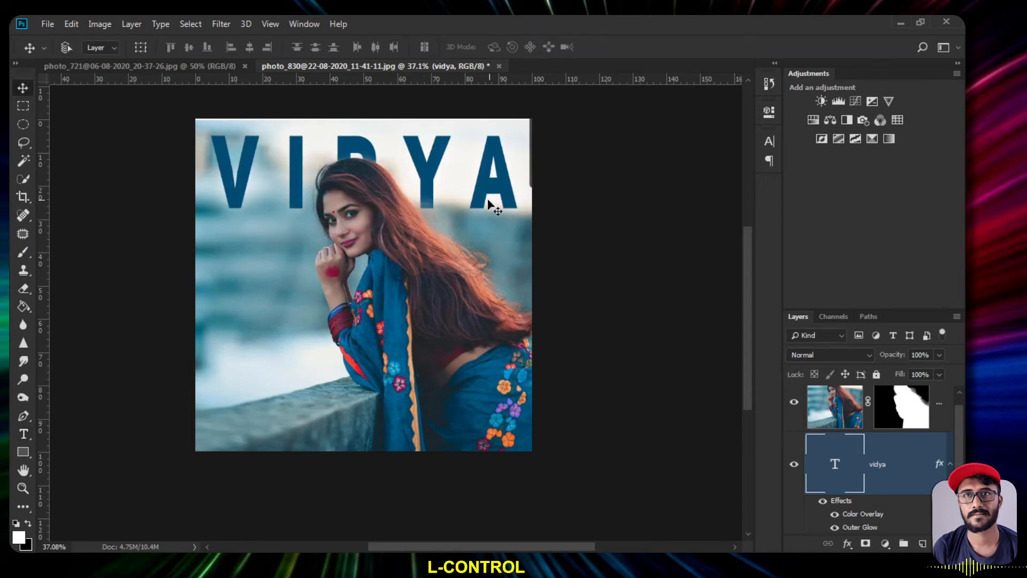
Compare the photo with and without the name text by switching the text layer's visibility off and on.
{"action": "mouse_move", "coordinate": [491, 171]}
{"action": "left_mouse_down"}
{"action": "mouse_move", "coordinate": [491, 191]}
{"action": "mouse_move", "coordinate": [491, 167]}
{"action": "mouse_move", "coordinate": [492, 179]}
{"action": "left_mouse_up"}
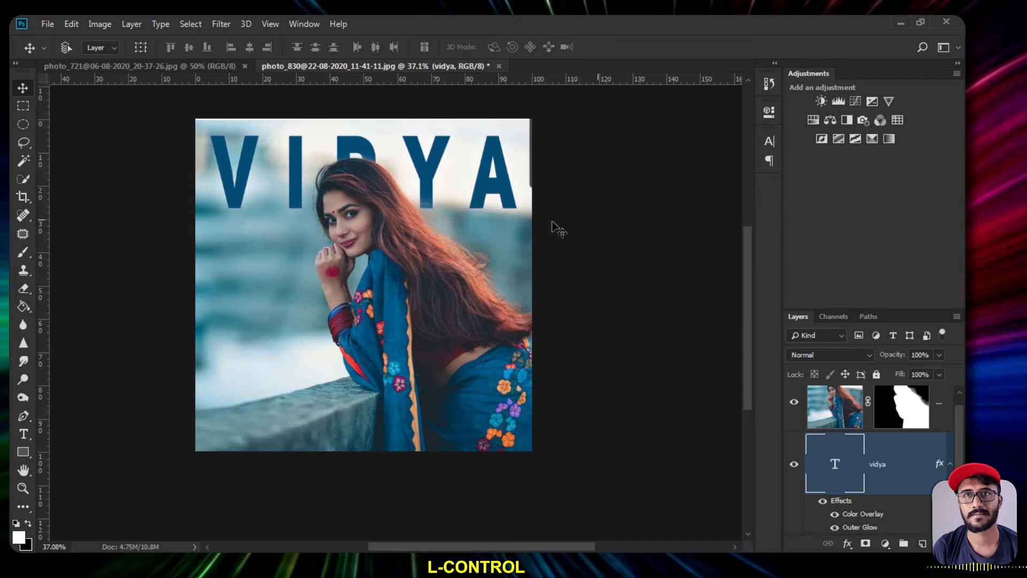
{"action": "left_click", "coordinate": [796, 465]}
{"action": "left_click", "coordinate": [795, 465]}
{"action": "left_click", "coordinate": [795, 465]}
{"action": "left_click", "coordinate": [795, 465]}
{"action": "left_click_drag", "start_coordinate": [493, 172], "coordinate": [494, 150]}
Replace the name text's wording with LOVE and commit the edit.
{"action": "key", "text": "t"}
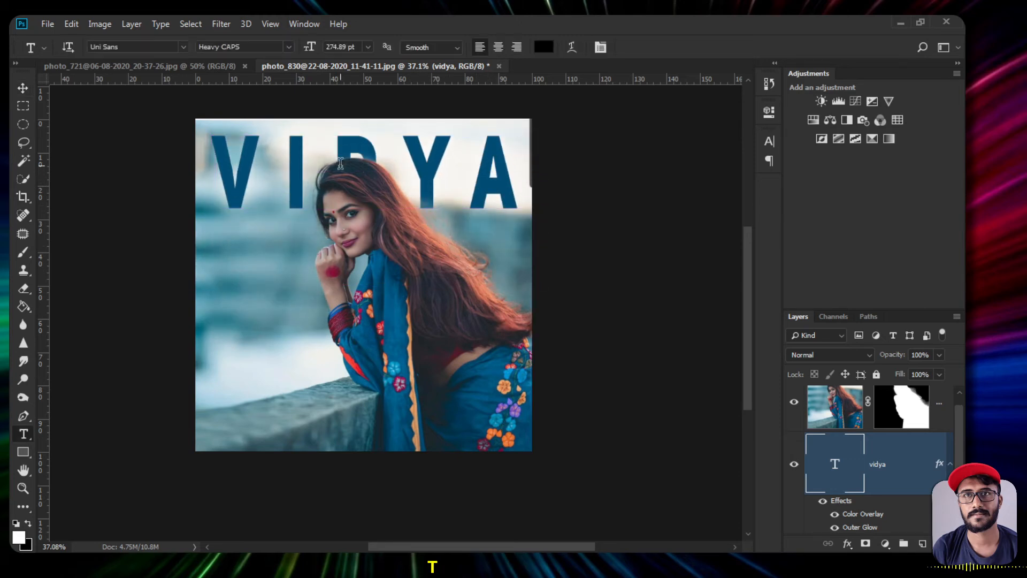
{"action": "left_click", "coordinate": [340, 163]}
{"action": "key", "text": "ctrl+a"}
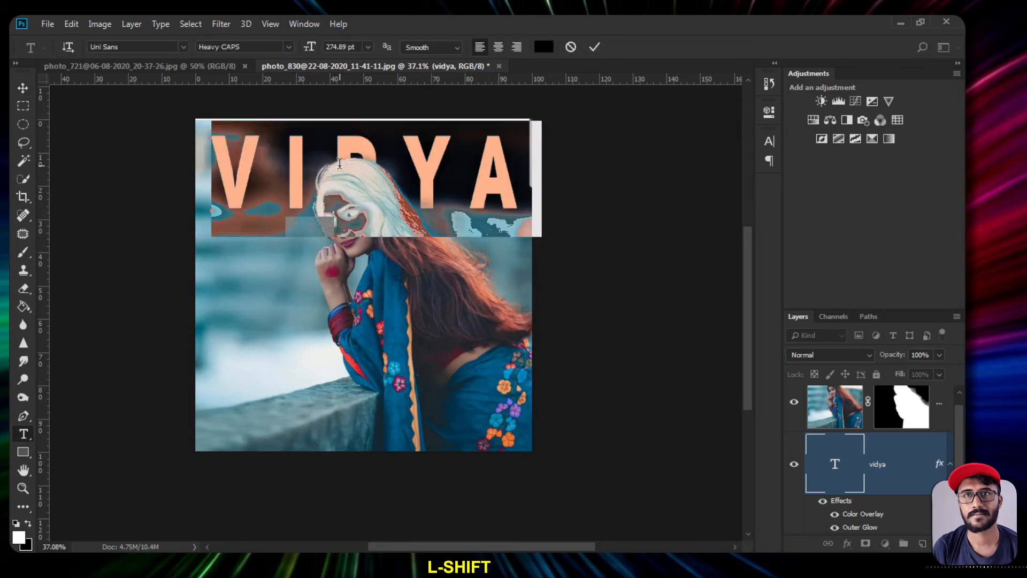
{"action": "type", "text": "LOVE"}
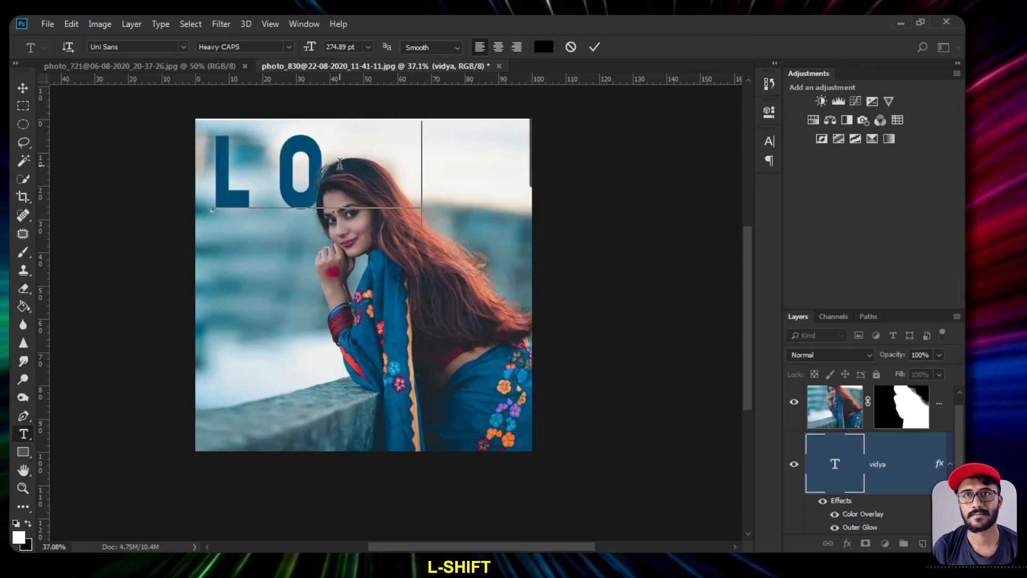
{"action": "key", "text": "ctrl+a"}
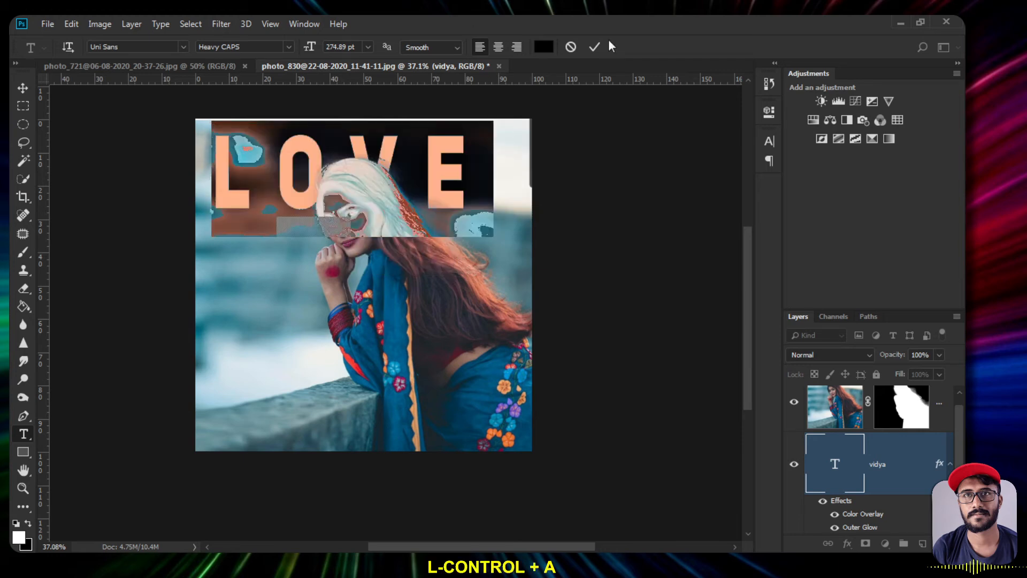
{"action": "left_click", "coordinate": [594, 46]}
{"action": "left_click", "coordinate": [23, 90]}
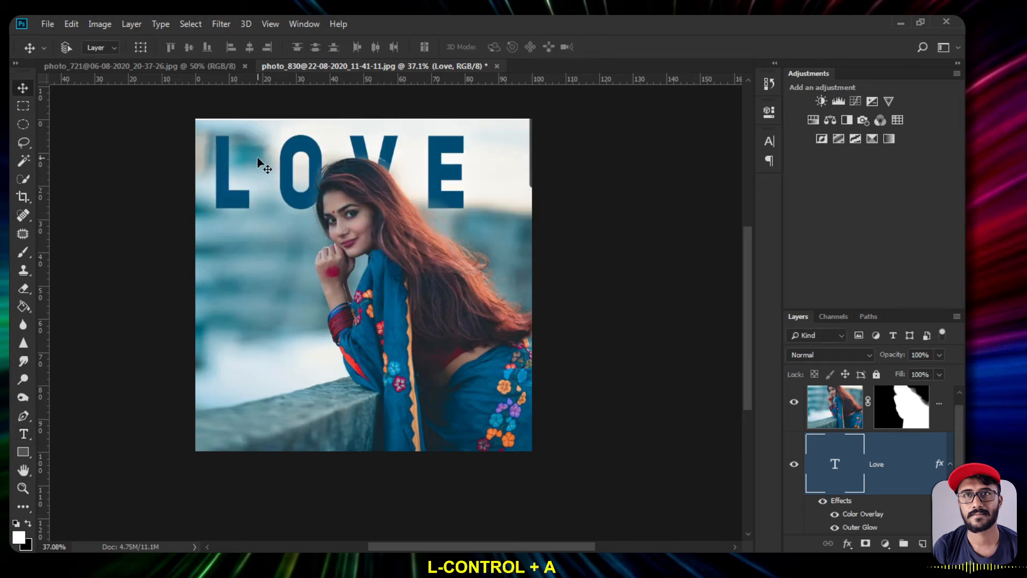
Move the LOVE text toward the photo's left edge, scale it to 50.31% and apply the transform.
{"action": "left_click_drag", "start_coordinate": [296, 178], "coordinate": [274, 198]}
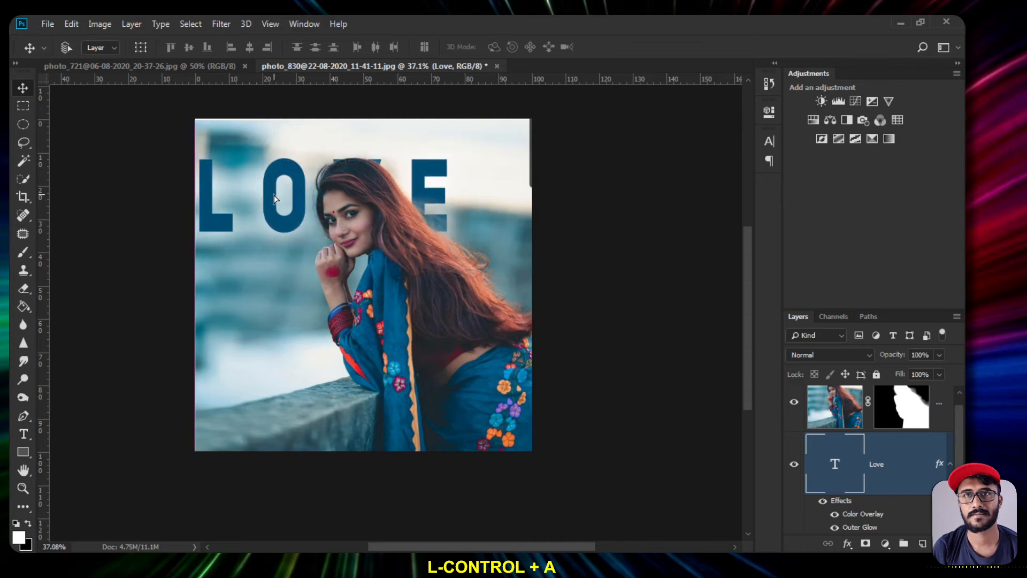
{"action": "key", "text": "ctrl+t"}
{"action": "left_click_drag", "start_coordinate": [478, 260], "coordinate": [298, 214]}
{"action": "key", "text": "ctrl+z"}
{"action": "scroll", "coordinate": [218, 166], "scroll_direction": "up", "scroll_amount": 3}
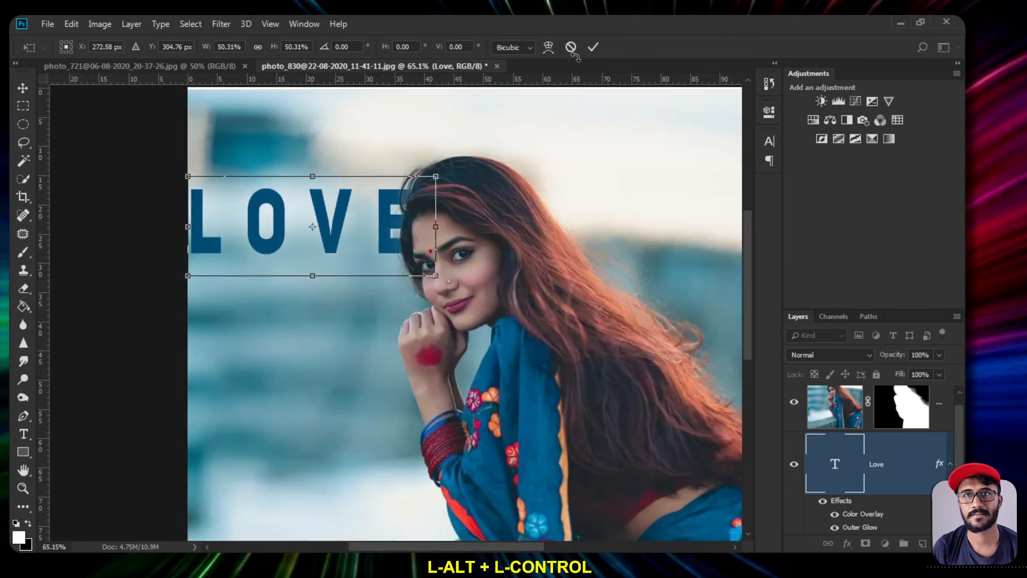
{"action": "left_click", "coordinate": [594, 47]}
Move the LOVE text partly behind the woman's head and place a duplicate on the other side of her hair.
{"action": "left_click_drag", "start_coordinate": [367, 225], "coordinate": [394, 270]}
{"action": "scroll", "coordinate": [365, 352], "scroll_direction": "down", "scroll_amount": 3}
{"action": "scroll", "coordinate": [460, 242], "scroll_direction": "up", "scroll_amount": 1}
{"action": "scroll", "coordinate": [460, 242], "scroll_direction": "up", "scroll_amount": 2}
{"action": "left_click_drag", "start_coordinate": [564, 266], "coordinate": [558, 218]}
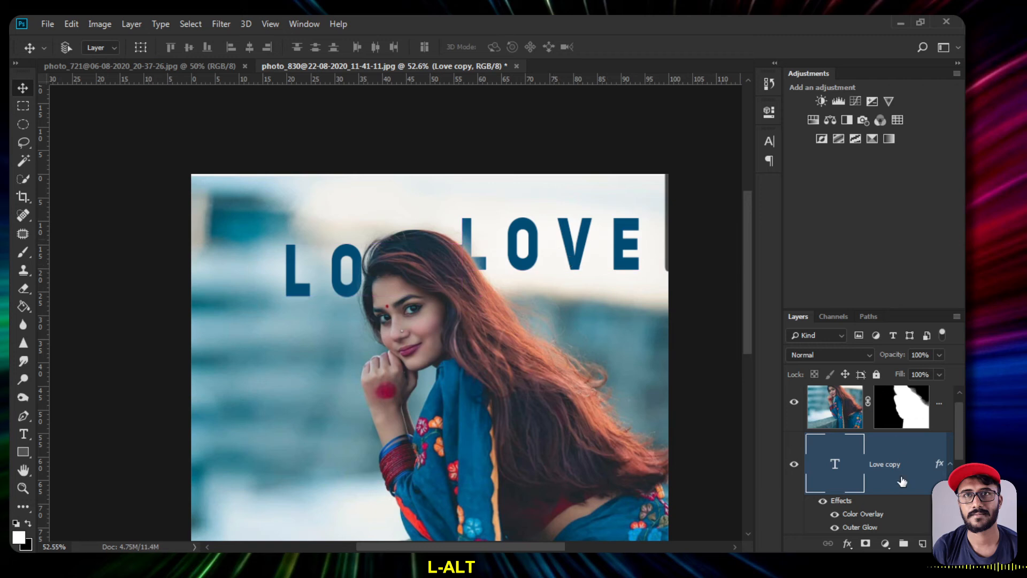
Shift the duplicate LOVE text down and inward so its first letters sit behind the woman's hair.
{"action": "scroll", "coordinate": [902, 503], "scroll_direction": "down", "scroll_amount": 2}
{"action": "left_click", "coordinate": [879, 471]}
{"action": "left_click_drag", "start_coordinate": [555, 247], "coordinate": [492, 289]}
{"action": "scroll", "coordinate": [470, 362], "scroll_direction": "up", "scroll_amount": 1}
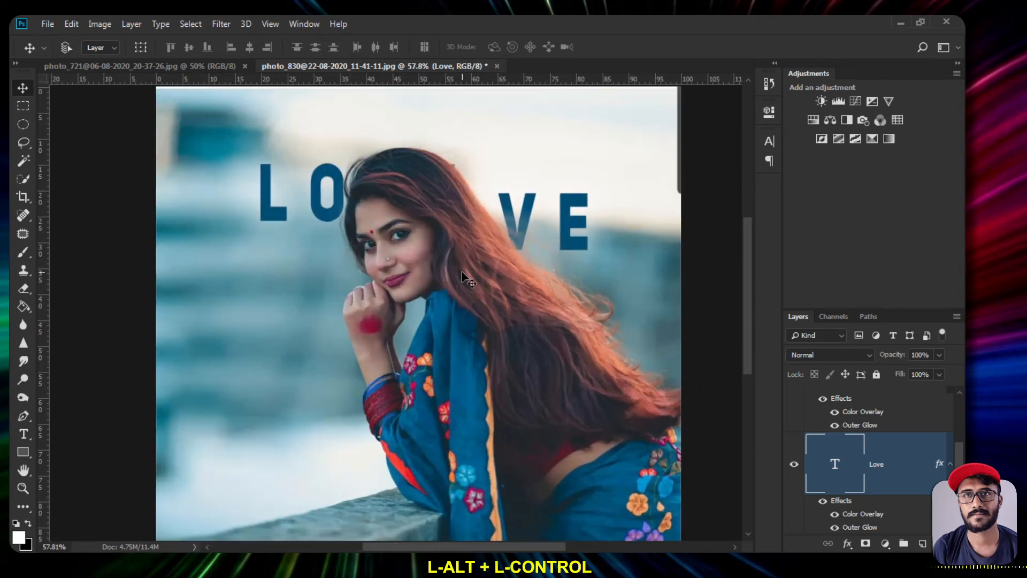
{"action": "scroll", "coordinate": [485, 247], "scroll_direction": "down", "scroll_amount": 3}
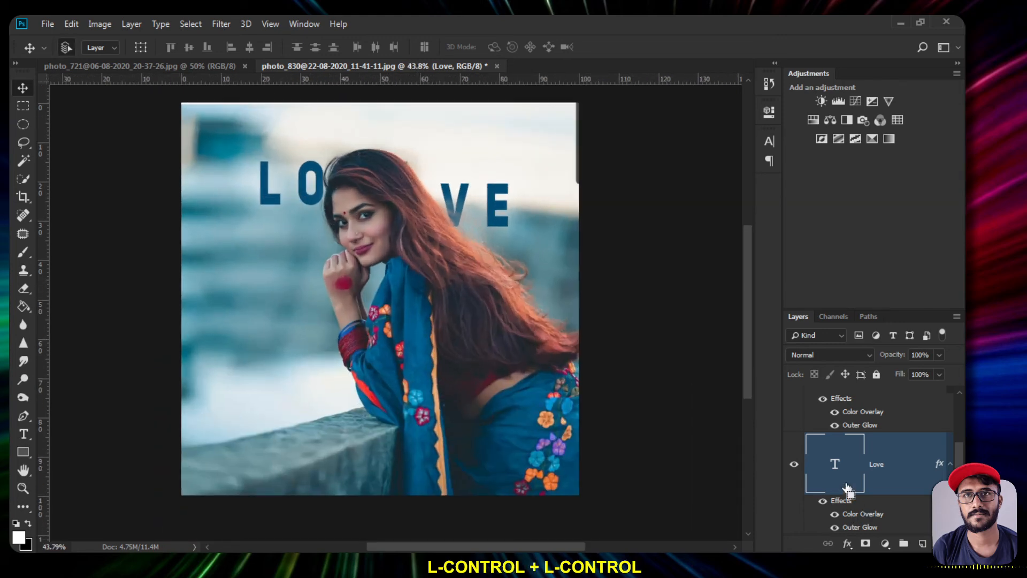
Undo the LOVE duplicate, scaling, moves and wording, back to the full-size name text.
{"action": "key", "text": "ctrl+alt+z"}
{"action": "key", "text": "ctrl+alt+z"}
{"action": "key", "text": "ctrl+alt+z"}
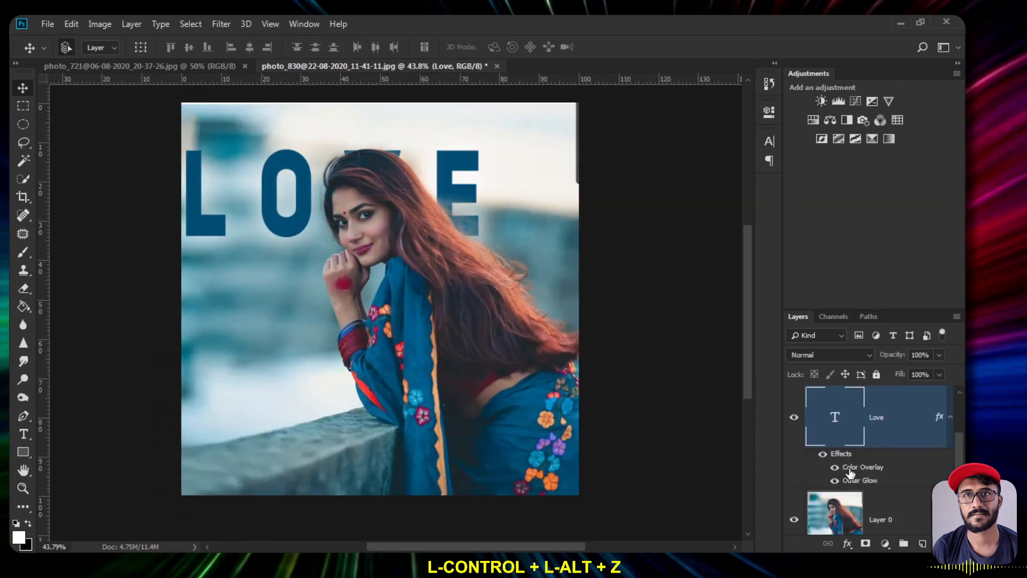
{"action": "key", "text": "ctrl+alt+z"}
{"action": "key", "text": "ctrl+alt+z"}
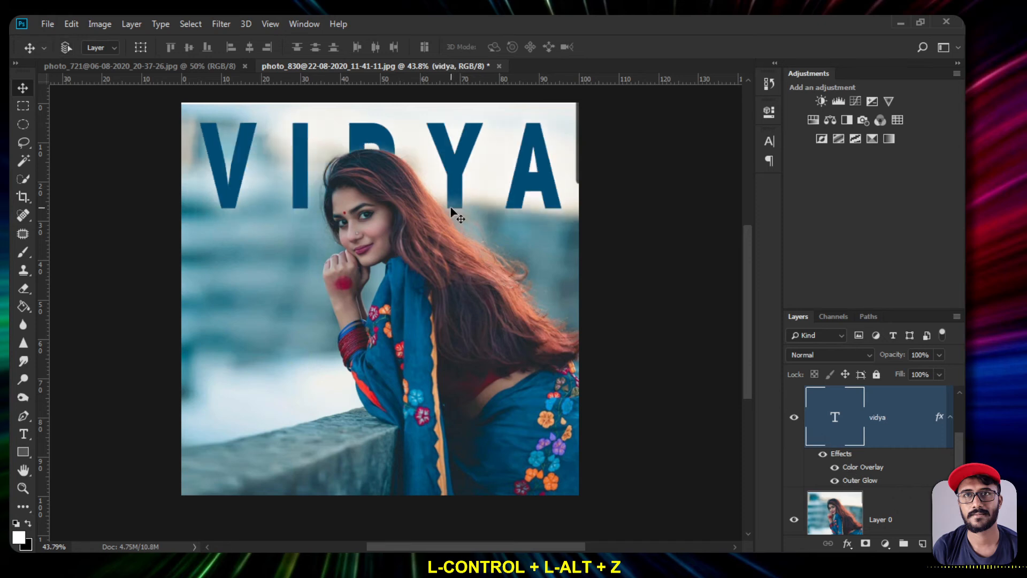
{"action": "key", "text": "ctrl+alt+z"}
{"action": "key", "text": "ctrl"}
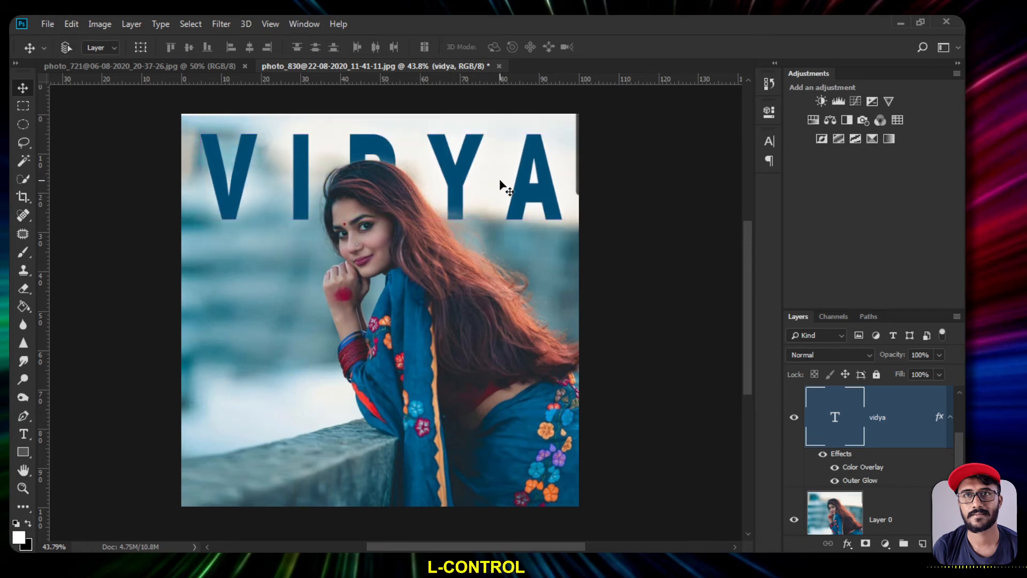
Move the name text down and transform it to follow the stone ledge's slope, at 84.43% width, 71.22% height and -13.39° rotation.
{"action": "scroll", "coordinate": [480, 263], "scroll_direction": "down", "scroll_amount": 2}
{"action": "scroll", "coordinate": [480, 262], "scroll_direction": "up", "scroll_amount": 1}
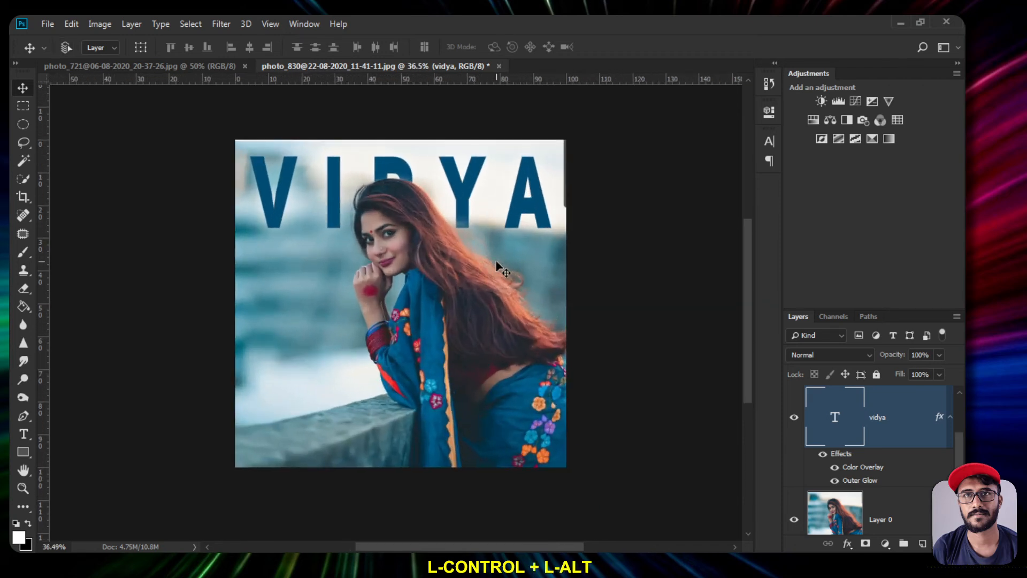
{"action": "left_click_drag", "start_coordinate": [474, 182], "coordinate": [493, 294]}
{"action": "key", "text": "ctrl+t"}
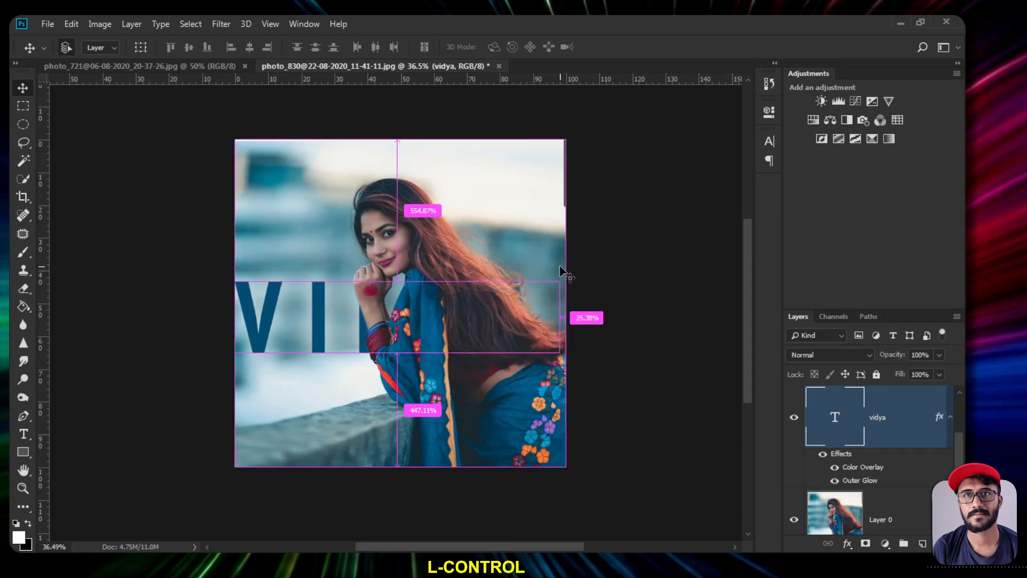
{"action": "left_click_drag", "start_coordinate": [560, 270], "coordinate": [506, 258]}
{"action": "left_click_drag", "start_coordinate": [558, 377], "coordinate": [505, 348]}
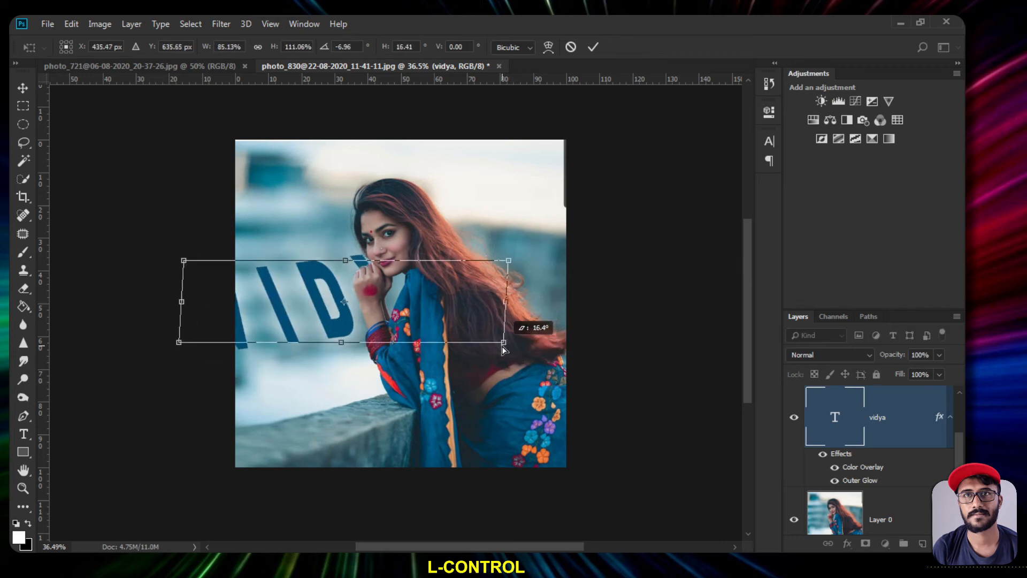
{"action": "left_click_drag", "start_coordinate": [271, 296], "coordinate": [326, 423]}
{"action": "left_click_drag", "start_coordinate": [565, 464], "coordinate": [502, 393]}
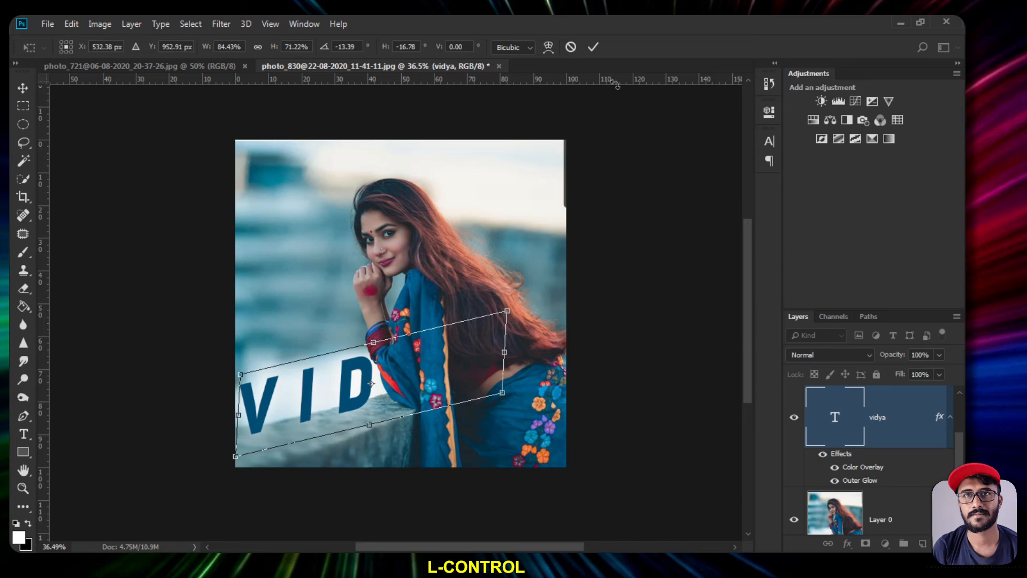
{"action": "left_click", "coordinate": [593, 47]}
Scale the slanted name to 62.51% width and 69.81% height and place it along the ledge, ending behind the woman's sleeve.
{"action": "scroll", "coordinate": [267, 404], "scroll_direction": "down", "scroll_amount": 4}
{"action": "scroll", "coordinate": [267, 404], "scroll_direction": "up", "scroll_amount": 2}
{"action": "scroll", "coordinate": [377, 399], "scroll_direction": "up", "scroll_amount": 3}
{"action": "left_click_drag", "start_coordinate": [460, 281], "coordinate": [383, 286]}
{"action": "key", "text": "ctrl+t"}
{"action": "left_click_drag", "start_coordinate": [591, 205], "coordinate": [440, 270]}
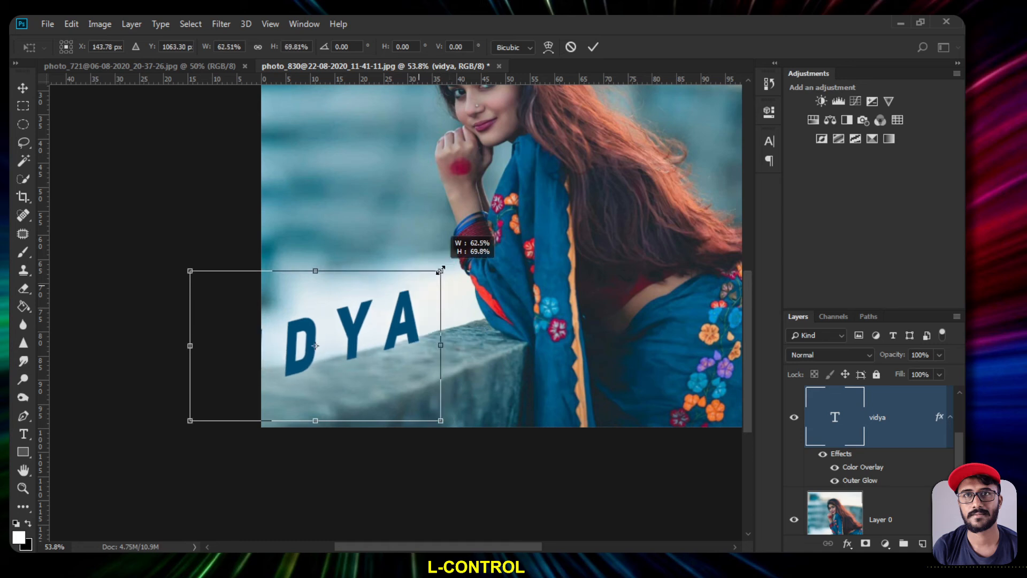
{"action": "left_click_drag", "start_coordinate": [370, 303], "coordinate": [437, 281]}
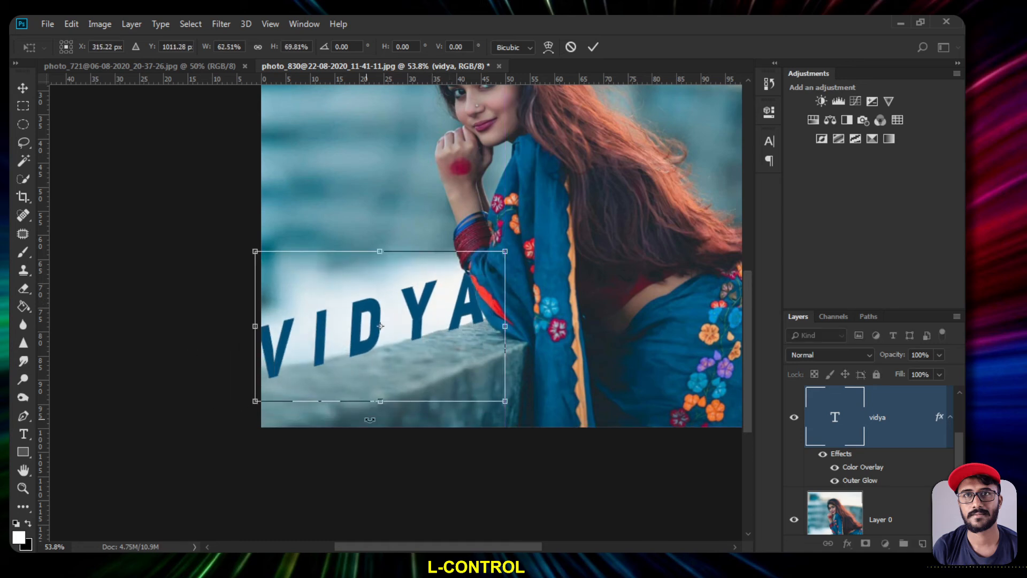
{"action": "left_click_drag", "start_coordinate": [519, 410], "coordinate": [519, 411]}
{"action": "left_click", "coordinate": [592, 47]}
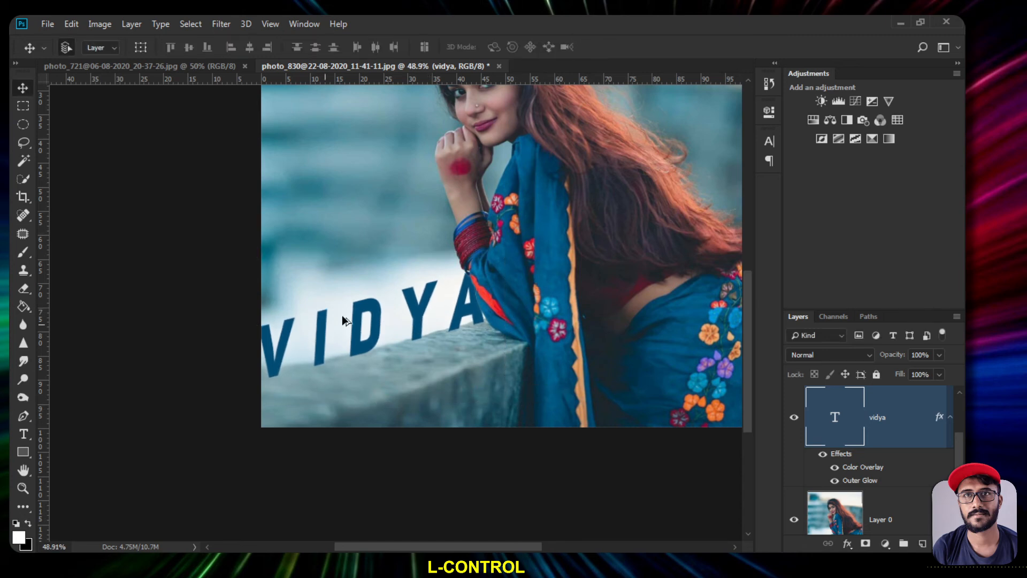
Move the slanted name up off the ledge so its last letters pass behind the woman's forearm.
{"action": "scroll", "coordinate": [343, 318], "scroll_direction": "down", "scroll_amount": 3}
{"action": "scroll", "coordinate": [348, 334], "scroll_direction": "up", "scroll_amount": 1}
{"action": "scroll", "coordinate": [364, 333], "scroll_direction": "down", "scroll_amount": 2}
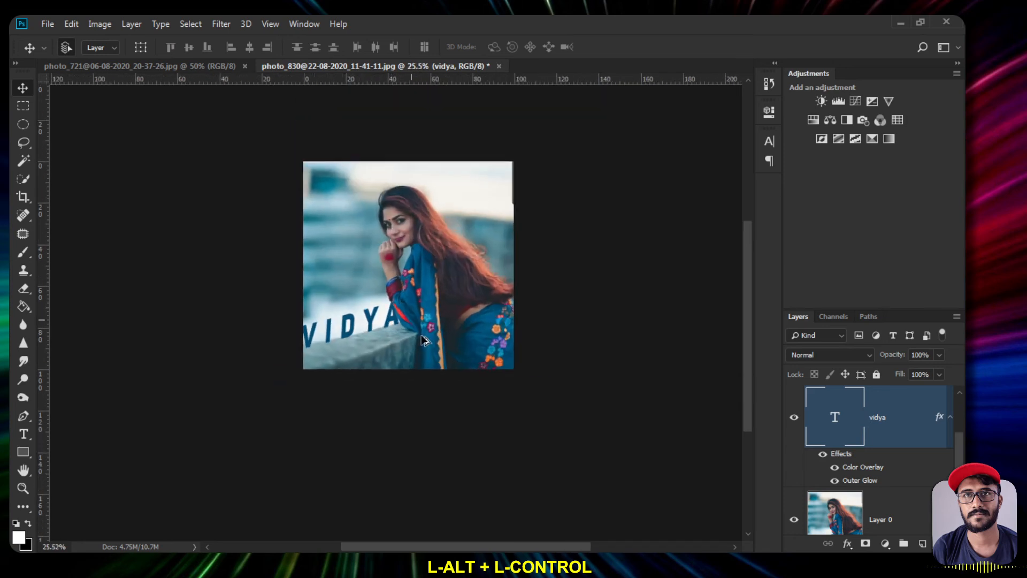
{"action": "scroll", "coordinate": [422, 332], "scroll_direction": "up", "scroll_amount": 2}
{"action": "left_click_drag", "start_coordinate": [322, 434], "coordinate": [280, 370]}
{"action": "scroll", "coordinate": [343, 356], "scroll_direction": "up", "scroll_amount": 5}
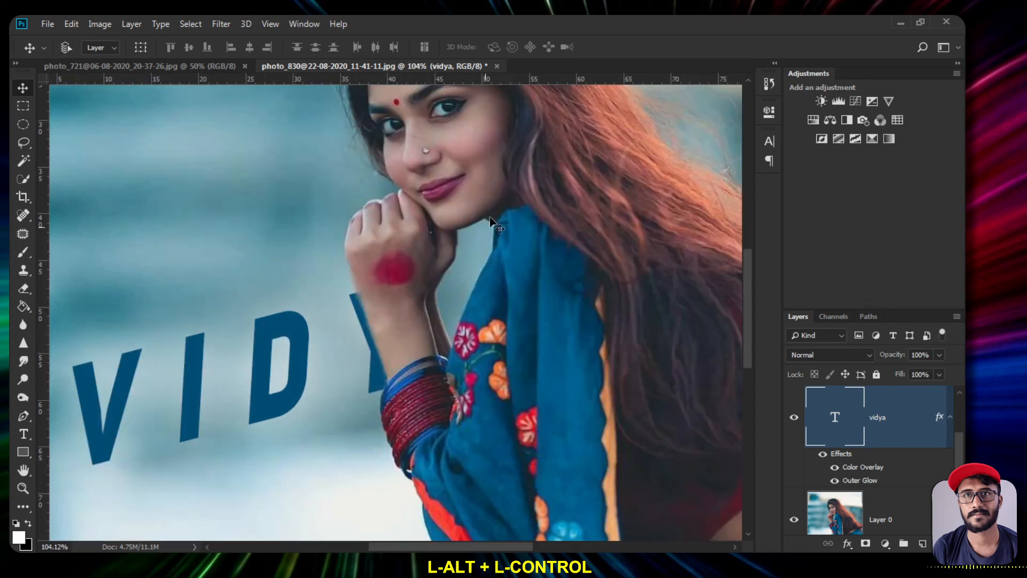
Raise the slanted name to the woman's face level and inspect its edges around her hand and hair.
{"action": "left_click_drag", "start_coordinate": [333, 346], "coordinate": [309, 156]}
{"action": "scroll", "coordinate": [335, 228], "scroll_direction": "up", "scroll_amount": 3}
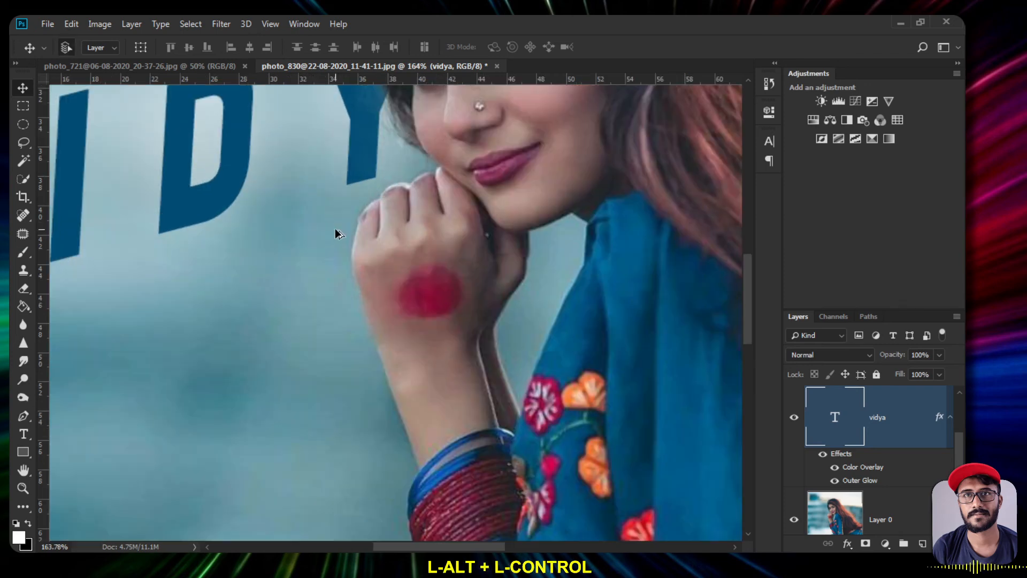
{"action": "scroll", "coordinate": [362, 264], "scroll_direction": "down", "scroll_amount": 4}
{"action": "scroll", "coordinate": [361, 263], "scroll_direction": "down", "scroll_amount": 3}
{"action": "scroll", "coordinate": [386, 187], "scroll_direction": "up", "scroll_amount": 1}
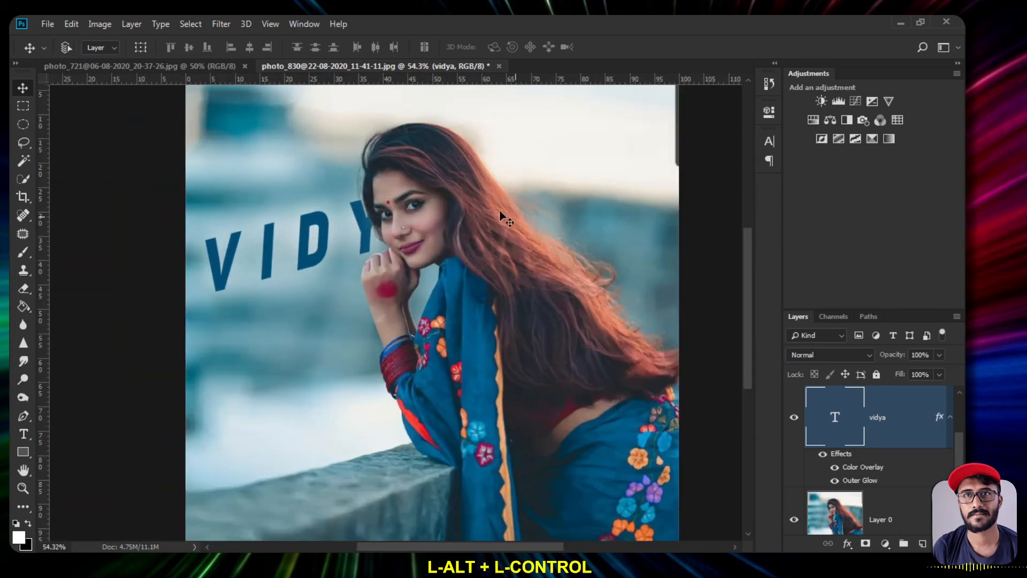
{"action": "scroll", "coordinate": [339, 317], "scroll_direction": "up", "scroll_amount": 4}
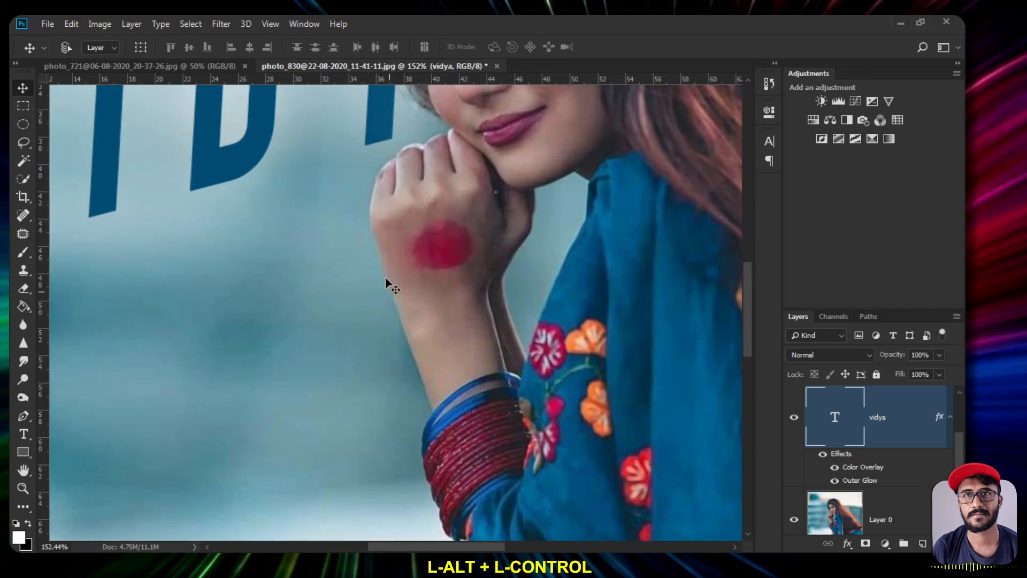
{"action": "scroll", "coordinate": [420, 390], "scroll_direction": "down", "scroll_amount": 5}
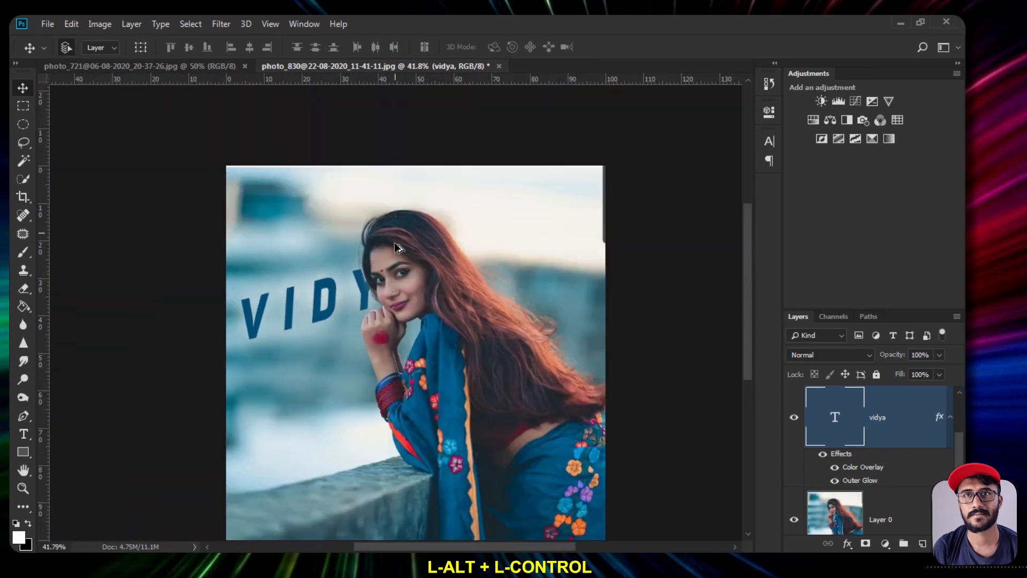
Raise the slanted name beside the woman's head and place a duplicate of it on the other side of her hair.
{"action": "scroll", "coordinate": [380, 241], "scroll_direction": "up", "scroll_amount": 1}
{"action": "left_click_drag", "start_coordinate": [281, 350], "coordinate": [548, 279]}
{"action": "scroll", "coordinate": [198, 323], "scroll_direction": "down", "scroll_amount": 3}
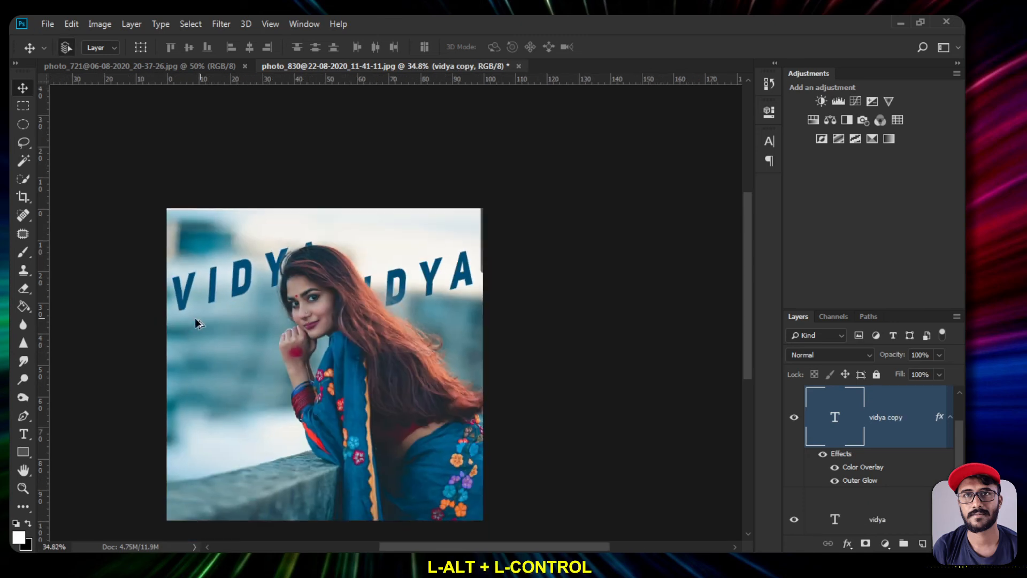
Move the duplicate of the slanted name slightly lower and outward so its first letters tuck behind the woman's hair.
{"action": "scroll", "coordinate": [152, 288], "scroll_direction": "up", "scroll_amount": 3}
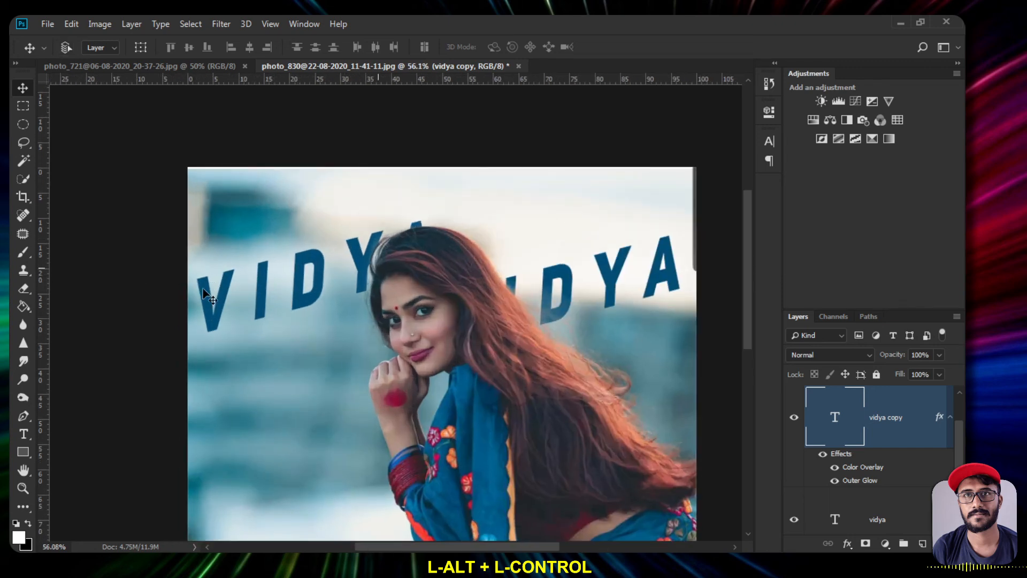
{"action": "left_click_drag", "start_coordinate": [557, 326], "coordinate": [569, 380], "text": "ctrl"}
{"action": "mouse_move", "coordinate": [292, 290]}
{"action": "left_mouse_down"}
{"action": "mouse_move", "coordinate": [289, 260]}
{"action": "mouse_move", "coordinate": [290, 270]}
{"action": "left_mouse_up"}
{"action": "scroll", "coordinate": [322, 291], "scroll_direction": "down", "scroll_amount": 8}
{"action": "scroll", "coordinate": [398, 381], "scroll_direction": "up", "scroll_amount": 5}
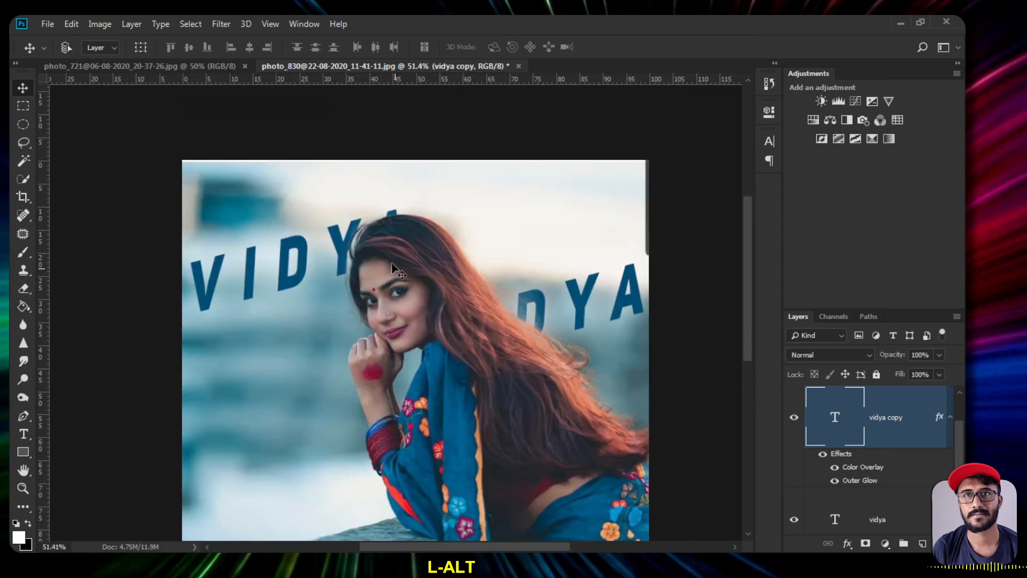
Examine how both slanted names pass behind the woman's head and hair, and review the layer stack from the masked photo to the base photo.
{"action": "scroll", "coordinate": [399, 275], "scroll_direction": "down", "scroll_amount": 4}
{"action": "scroll", "coordinate": [398, 276], "scroll_direction": "up", "scroll_amount": 4}
{"action": "scroll", "coordinate": [214, 374], "scroll_direction": "down", "scroll_amount": 2}
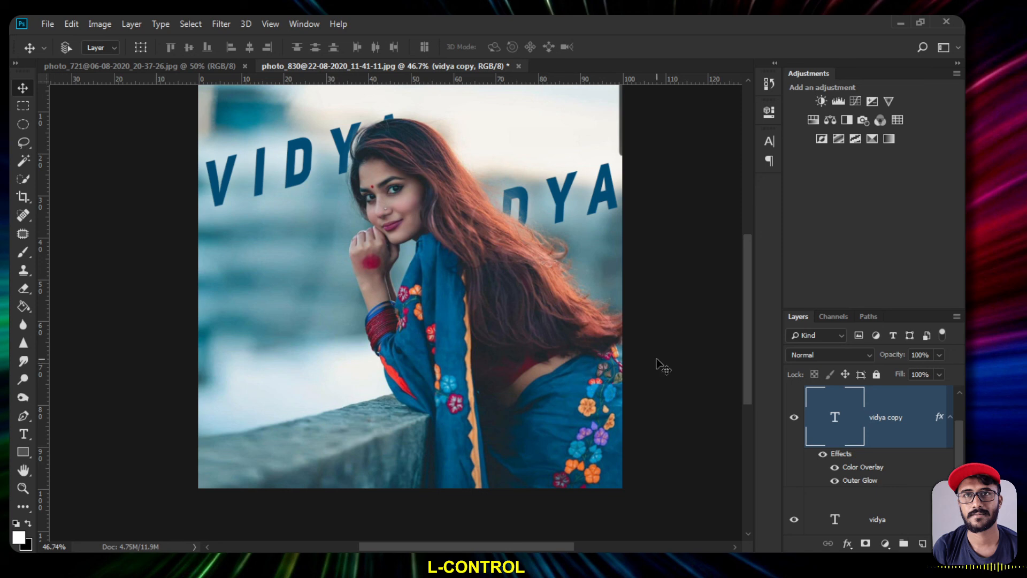
{"action": "scroll", "coordinate": [489, 357], "scroll_direction": "up", "scroll_amount": 3}
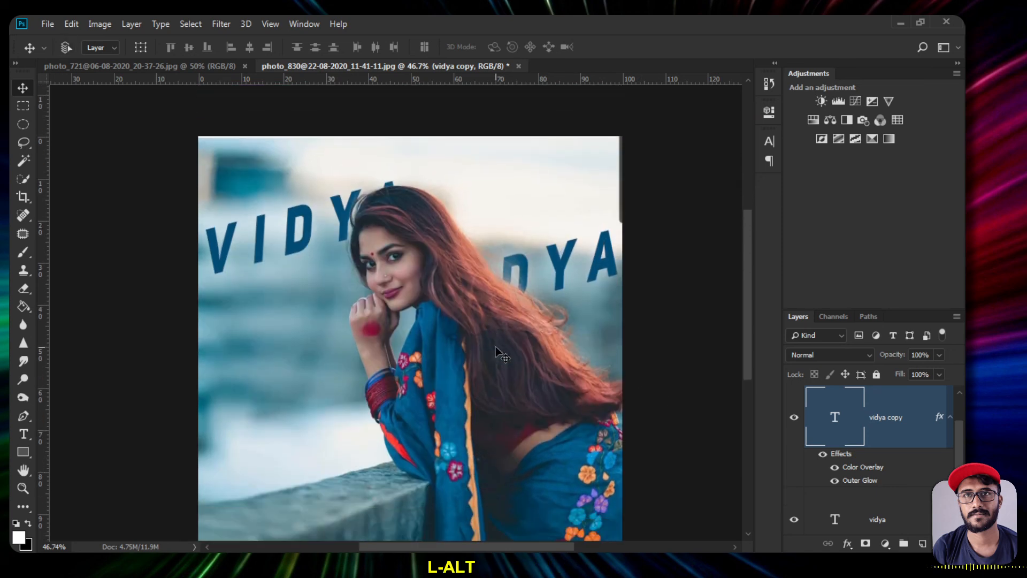
{"action": "scroll", "coordinate": [496, 348], "scroll_direction": "down", "scroll_amount": 1}
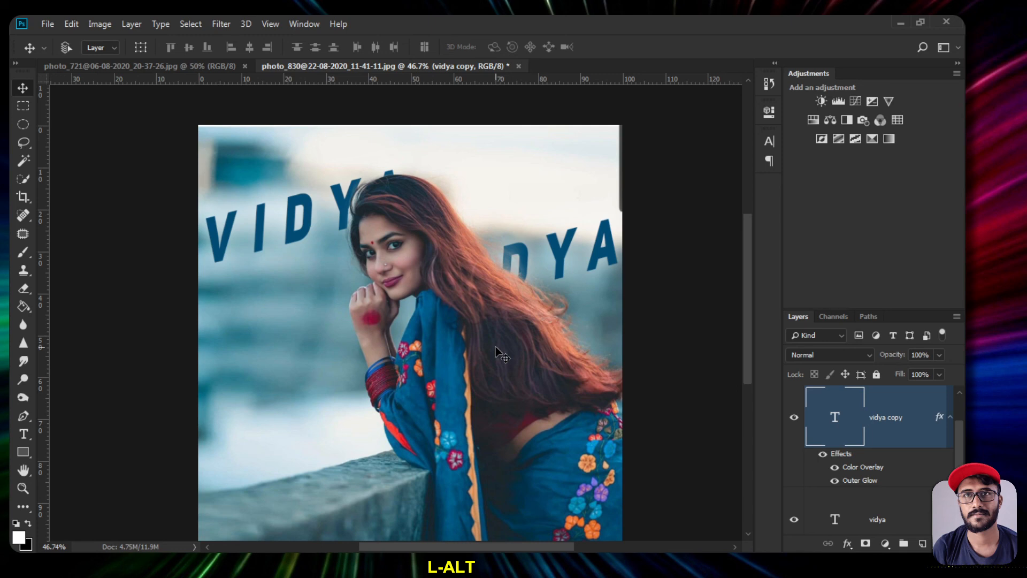
{"action": "scroll", "coordinate": [353, 321], "scroll_direction": "down", "scroll_amount": 2}
{"action": "scroll", "coordinate": [353, 321], "scroll_direction": "up", "scroll_amount": 3}
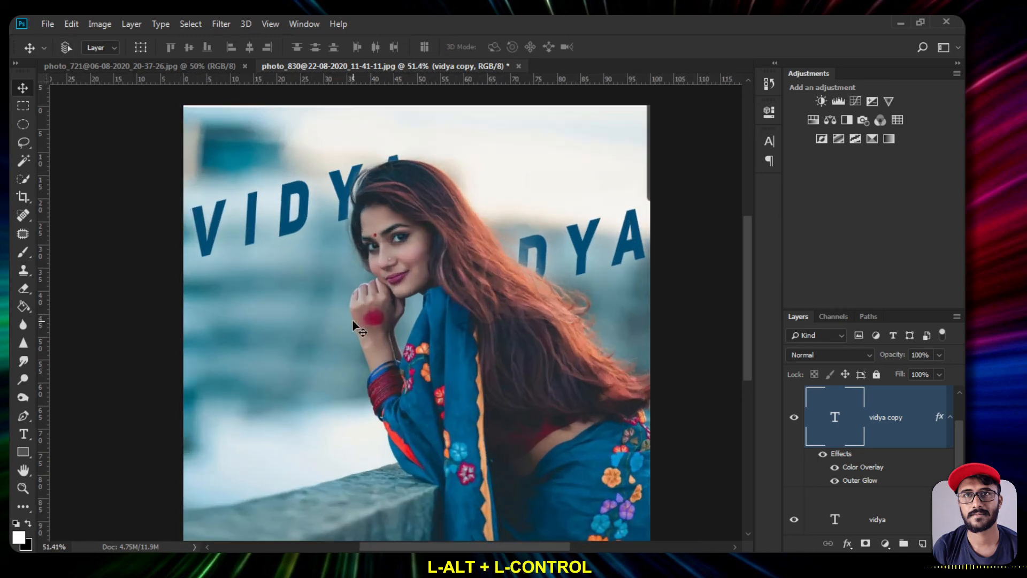
{"action": "scroll", "coordinate": [353, 321], "scroll_direction": "down", "scroll_amount": 1}
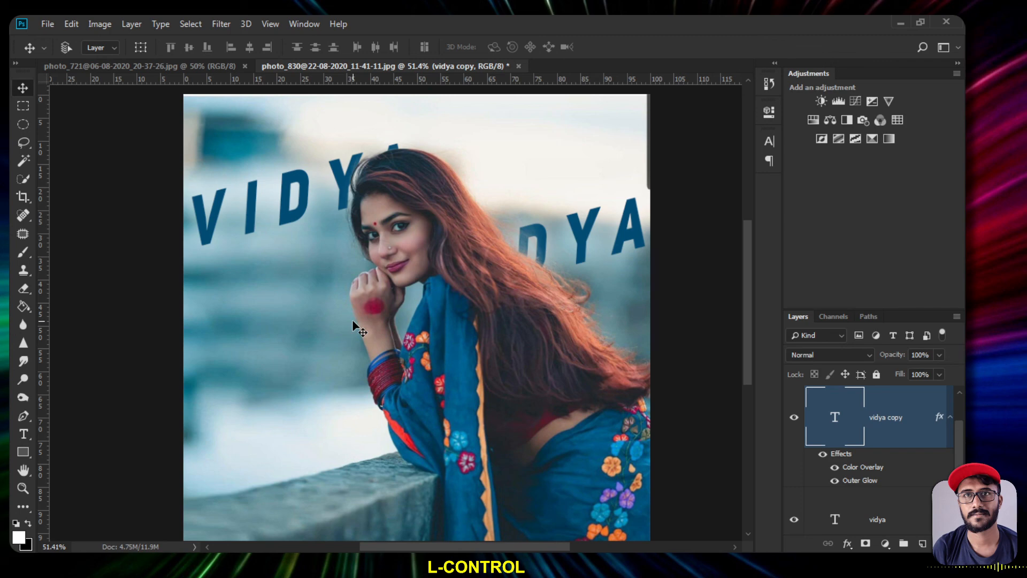
{"action": "scroll", "coordinate": [374, 332], "scroll_direction": "down", "scroll_amount": 3, "text": "ctrl+alt"}
{"action": "scroll", "coordinate": [399, 342], "scroll_direction": "up", "scroll_amount": 3, "text": "ctrl+alt"}
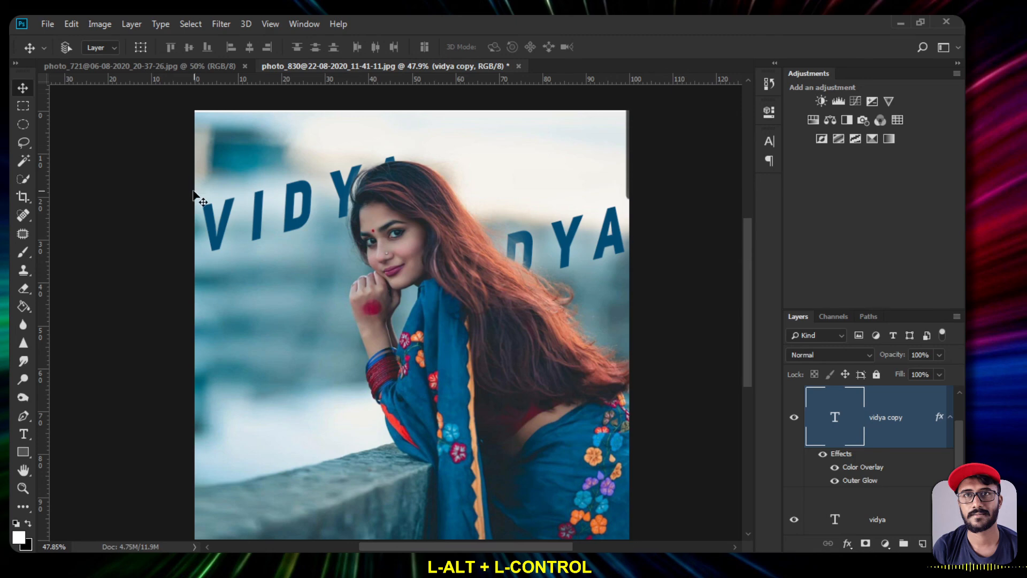
{"action": "scroll", "coordinate": [440, 262], "scroll_direction": "down", "scroll_amount": 3, "text": "alt"}
{"action": "scroll", "coordinate": [440, 262], "scroll_direction": "up", "scroll_amount": 3, "text": "ctrl+alt"}
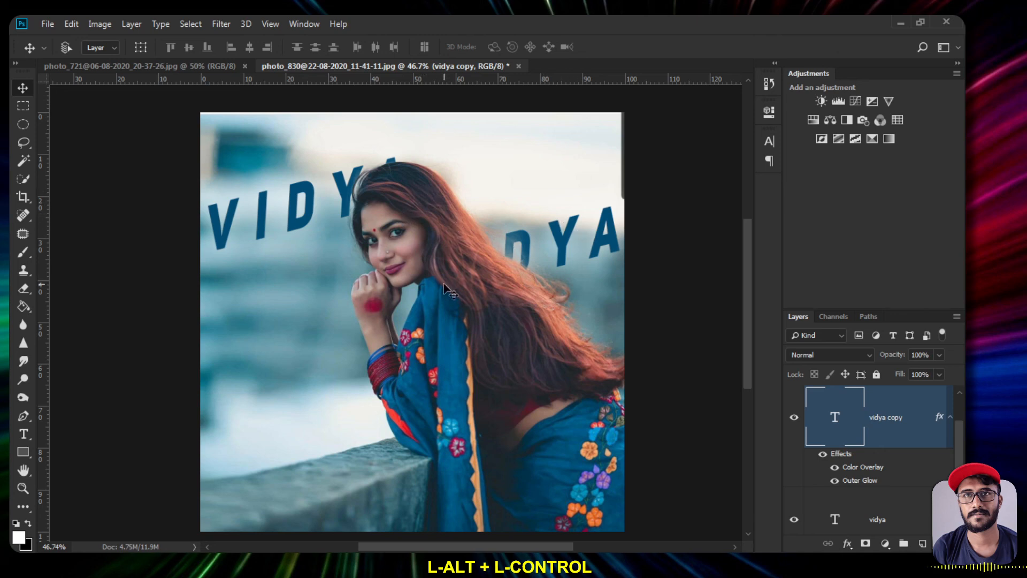
{"action": "scroll", "coordinate": [486, 294], "scroll_direction": "down", "scroll_amount": 2}
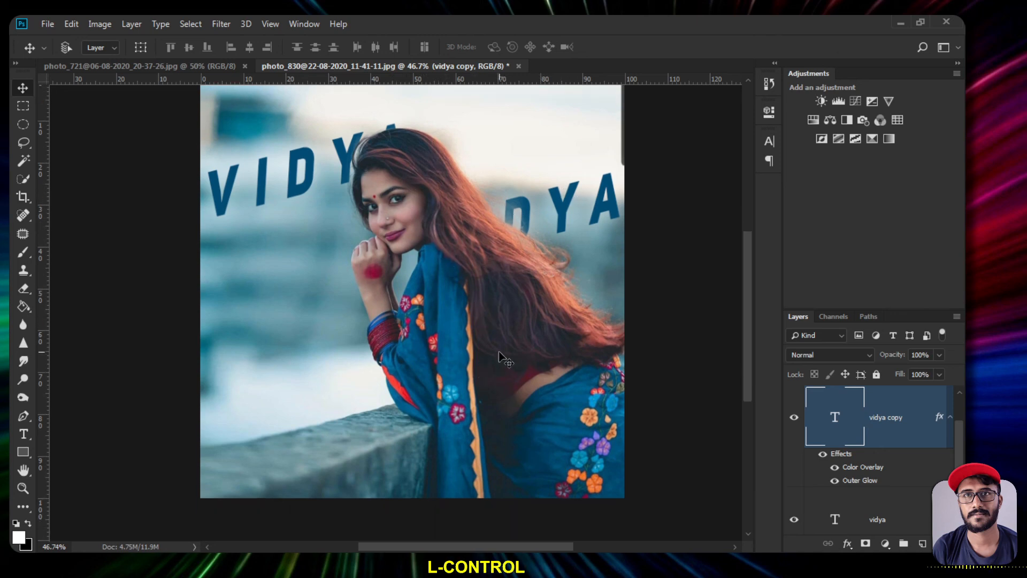
{"action": "scroll", "coordinate": [482, 382], "scroll_direction": "up", "scroll_amount": 2}
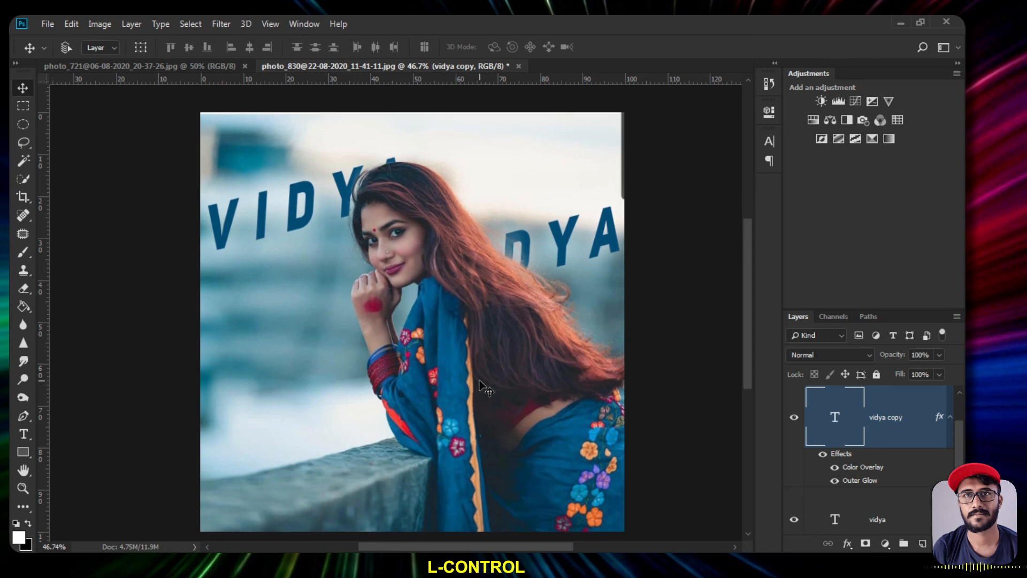
{"action": "scroll", "coordinate": [460, 354], "scroll_direction": "up", "scroll_amount": 1}
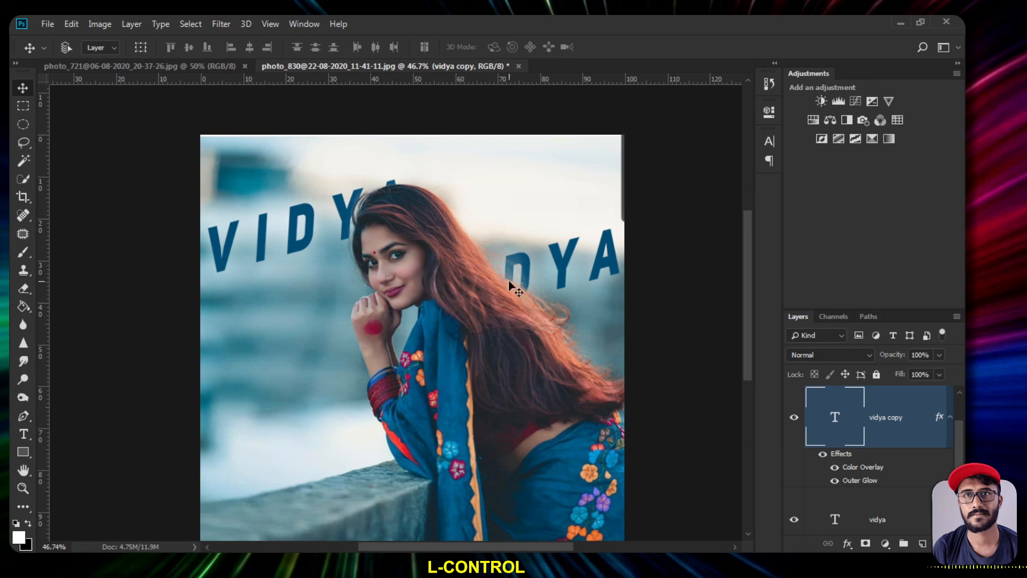
{"action": "scroll", "coordinate": [509, 285], "scroll_direction": "down", "scroll_amount": 2}
{"action": "scroll", "coordinate": [509, 285], "scroll_direction": "down", "scroll_amount": 3}
{"action": "scroll", "coordinate": [509, 285], "scroll_direction": "up", "scroll_amount": 2}
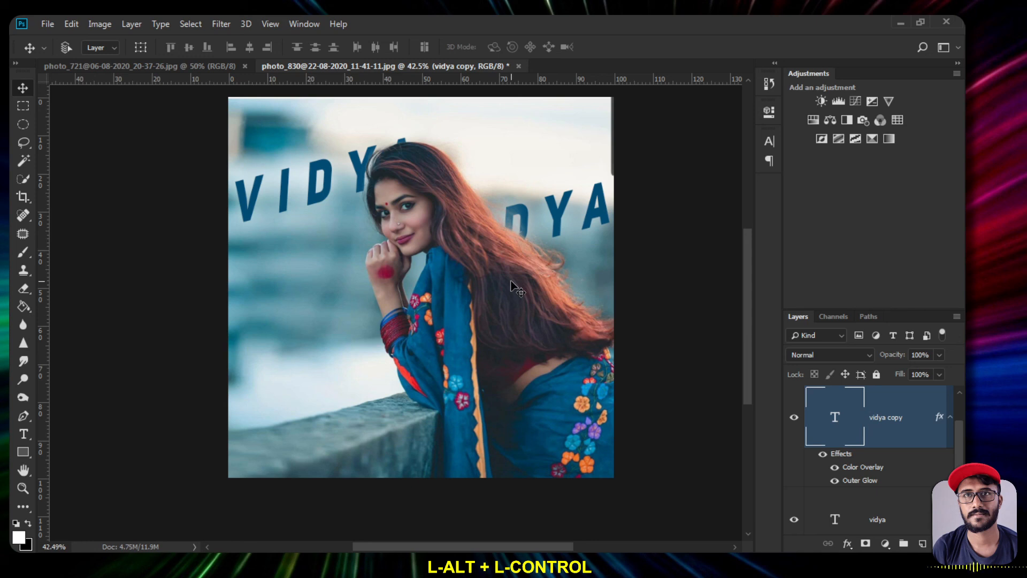
{"action": "scroll", "coordinate": [517, 289], "scroll_direction": "up", "scroll_amount": 2}
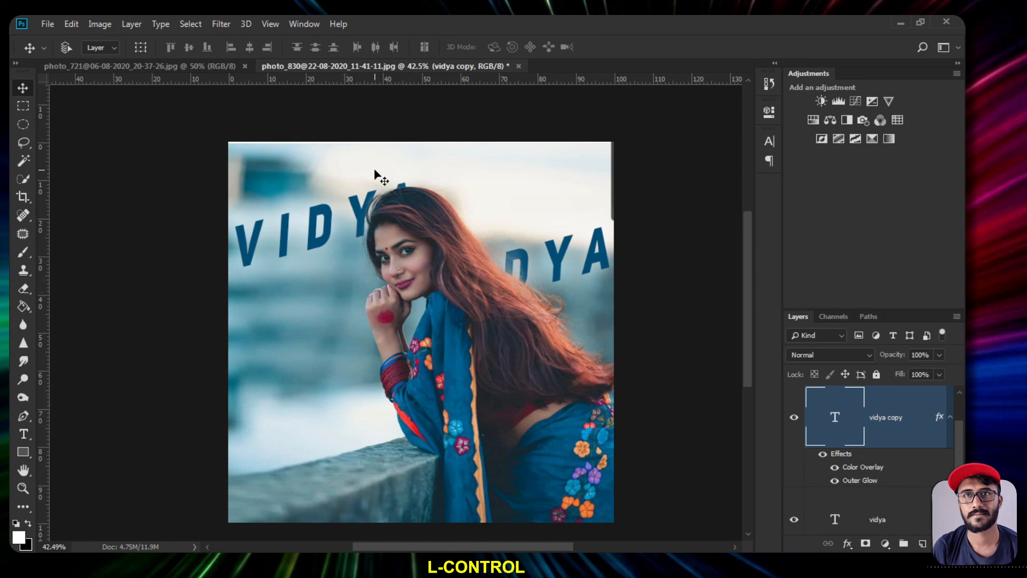
{"action": "scroll", "coordinate": [390, 209], "scroll_direction": "down", "scroll_amount": 2}
{"action": "scroll", "coordinate": [390, 211], "scroll_direction": "up", "scroll_amount": 2}
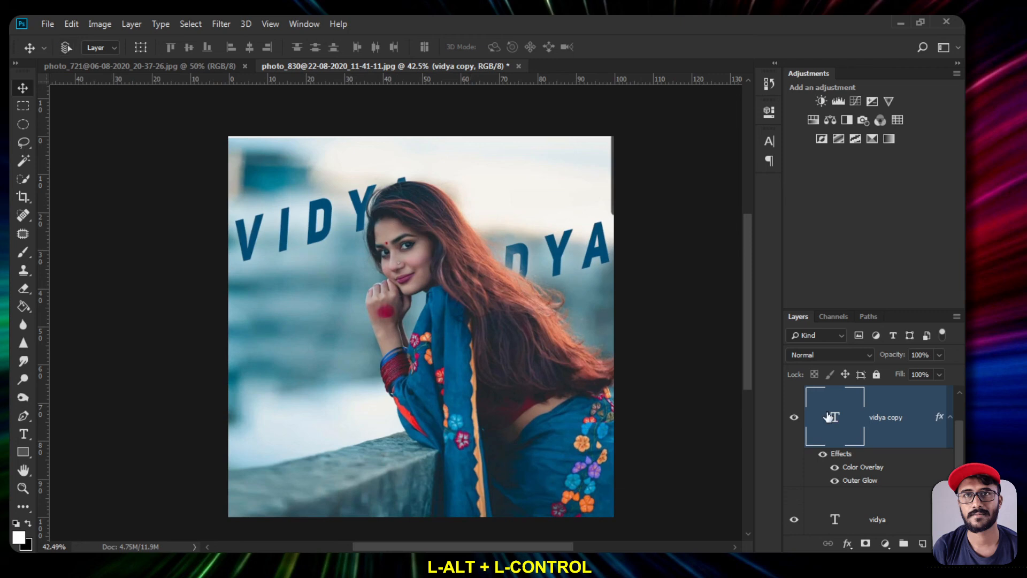
{"action": "scroll", "coordinate": [837, 490], "scroll_direction": "down", "scroll_amount": 2}
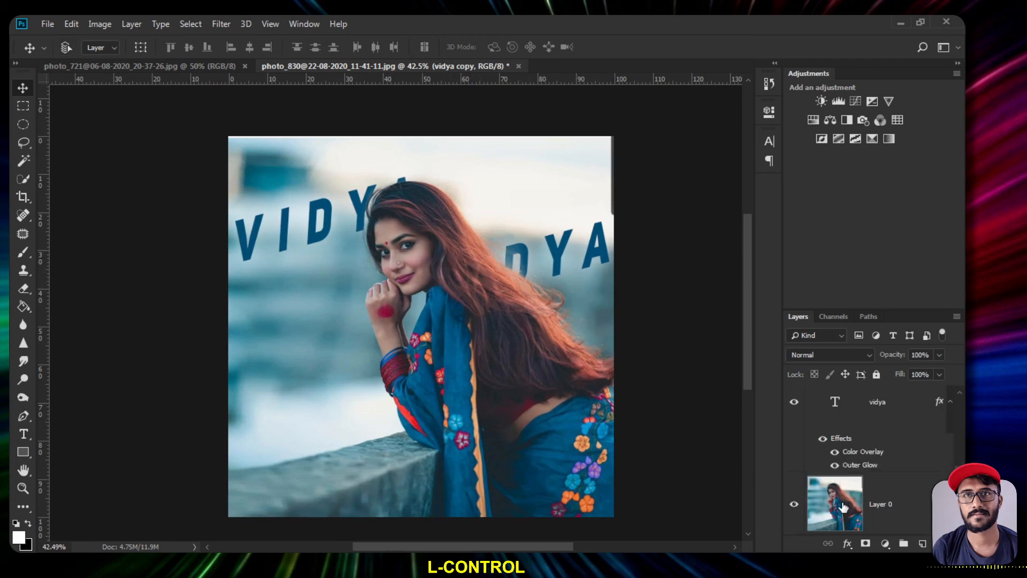
{"action": "scroll", "coordinate": [843, 507], "scroll_direction": "up", "scroll_amount": 2}
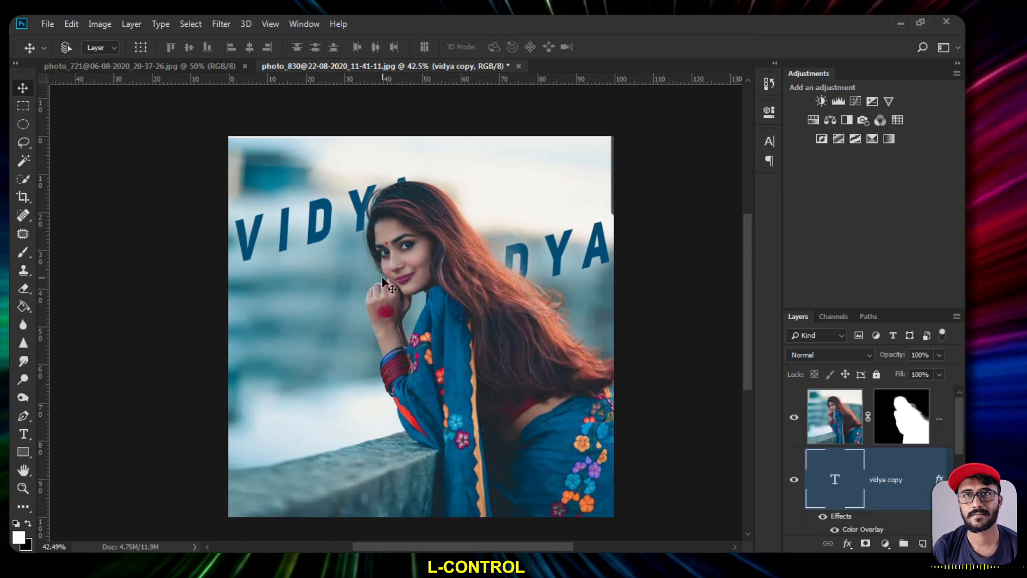
{"action": "scroll", "coordinate": [381, 276], "scroll_direction": "down", "scroll_amount": 2}
{"action": "scroll", "coordinate": [381, 276], "scroll_direction": "up", "scroll_amount": 1}
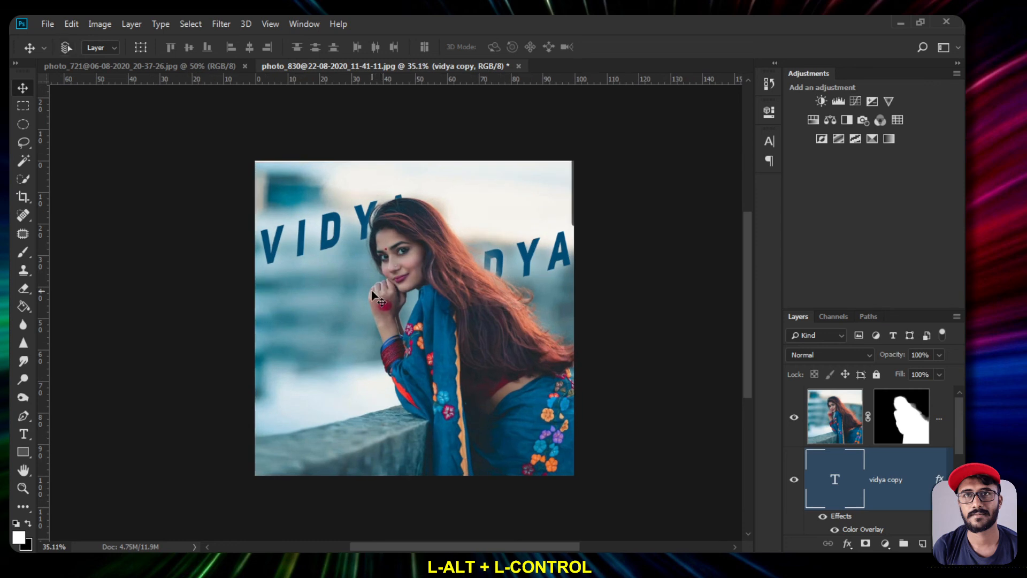